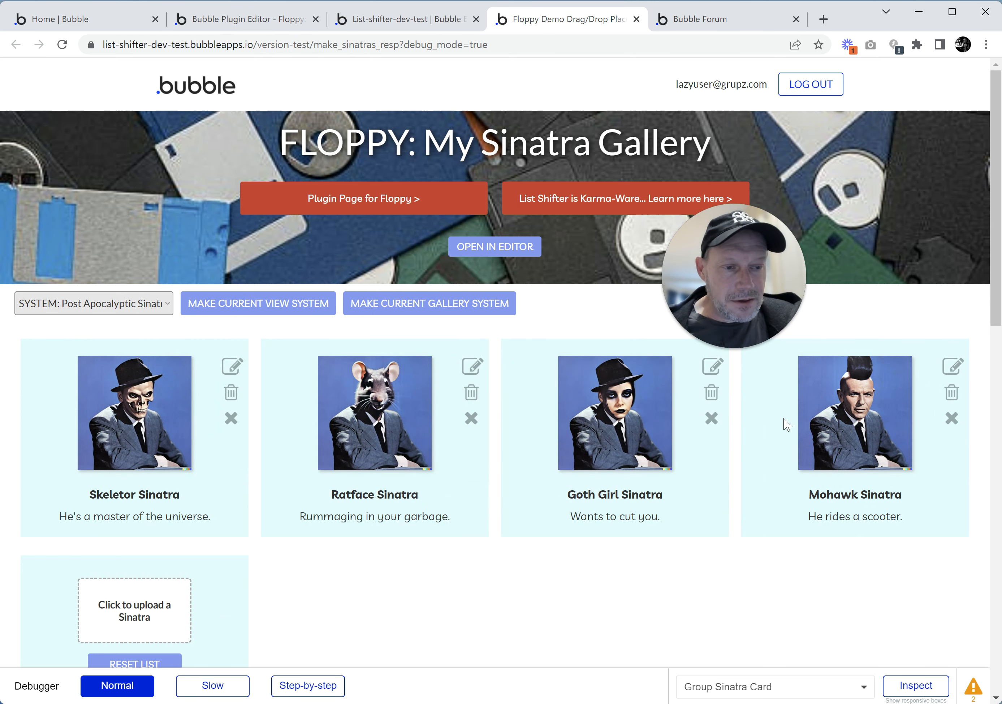
Step: Move the Mohawk Sinatra card to the first position in the gallery
drag(794, 420, 273, 497)
scroll(273, 496, down, 3)
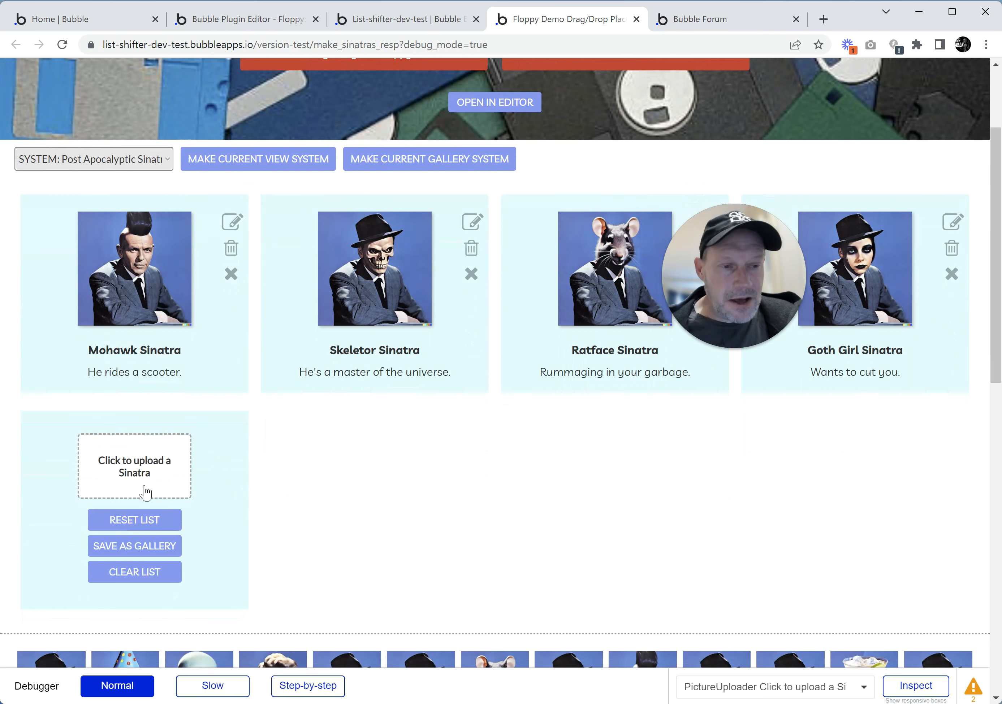
scroll(466, 478, up, 2)
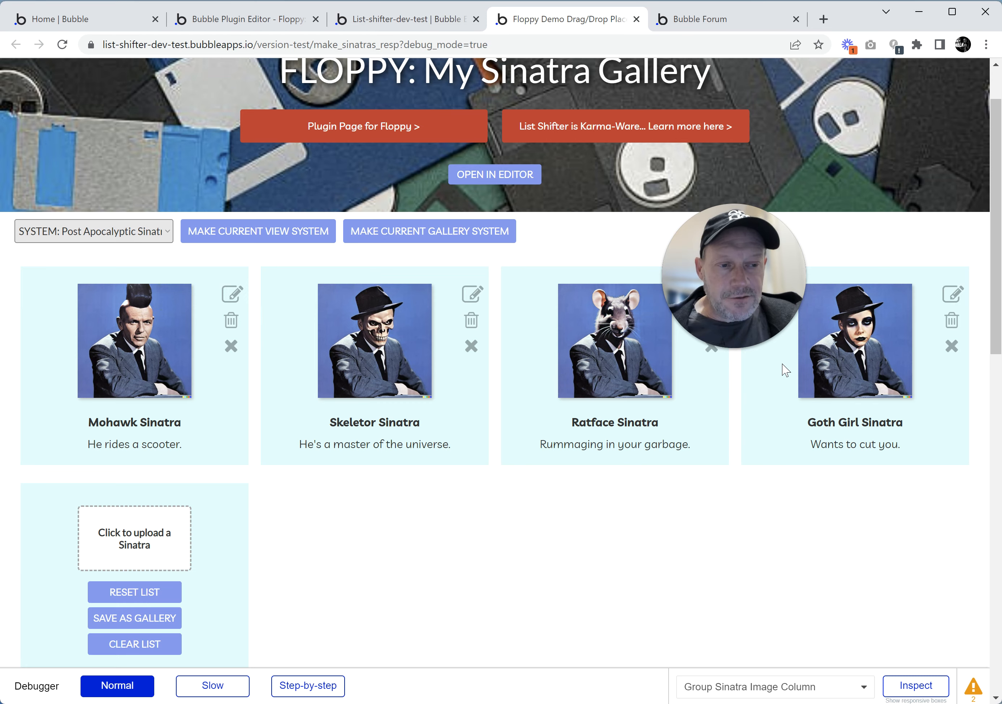
Step: Examine the System Sinatras palette of available images below the gallery
scroll(768, 415, down, 3)
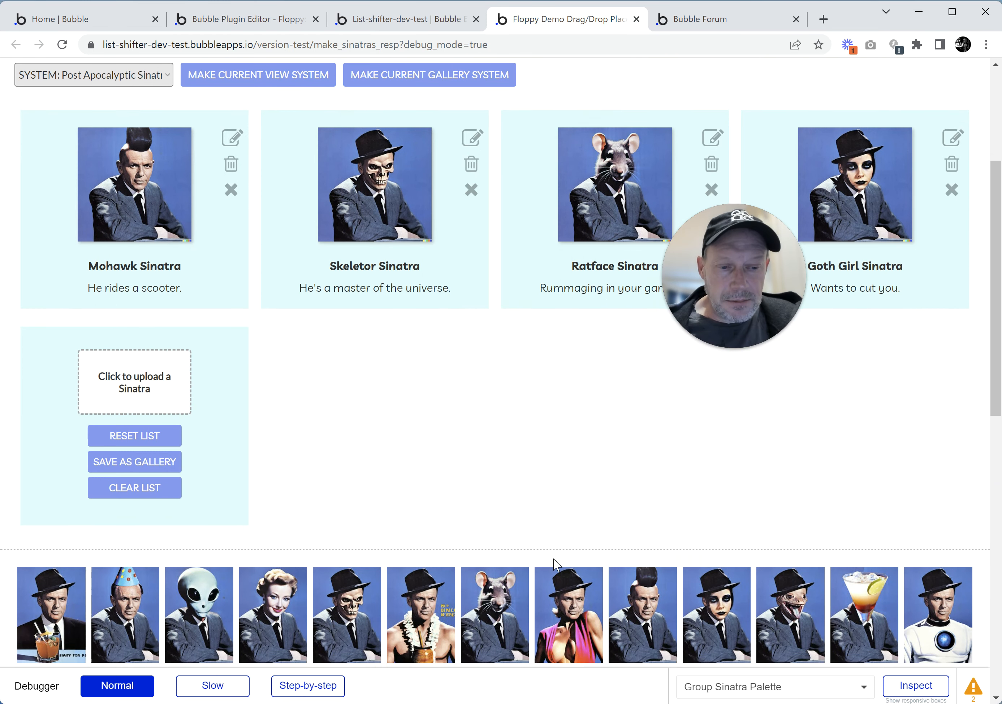
scroll(552, 564, down, 3)
drag(262, 491, 673, 495)
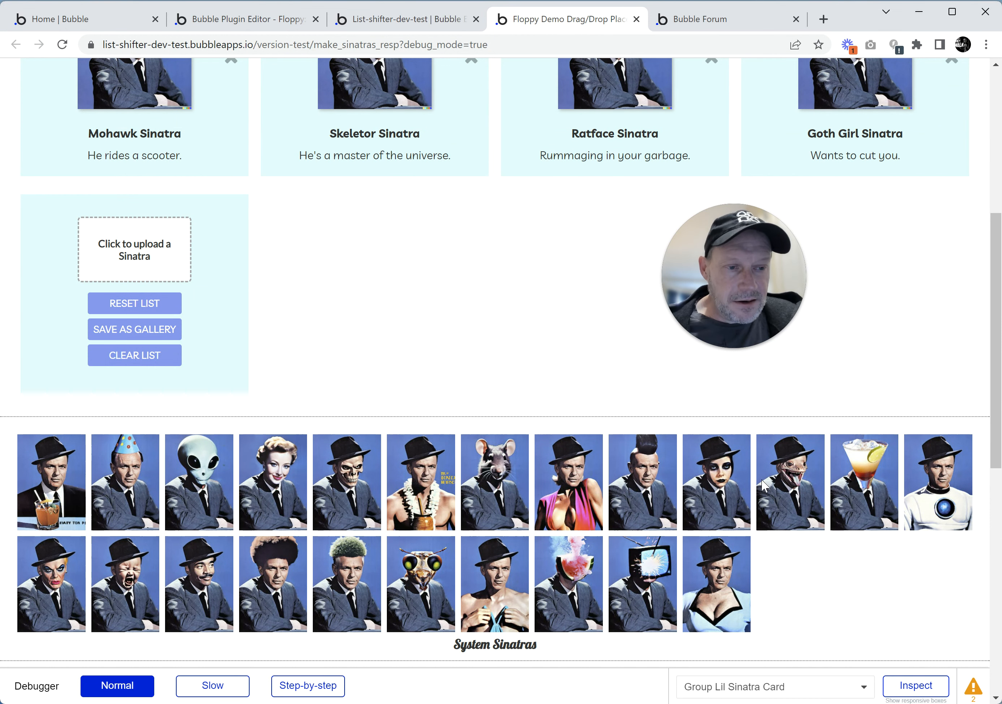
drag(833, 478, 527, 497)
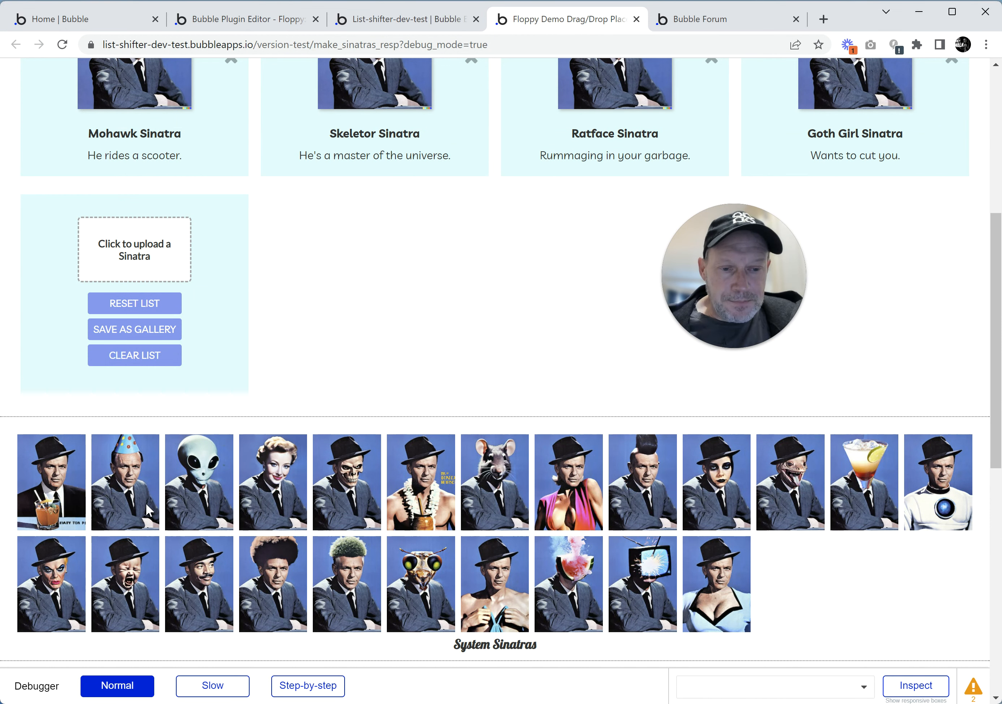
drag(360, 587, 325, 520)
drag(359, 594, 430, 590)
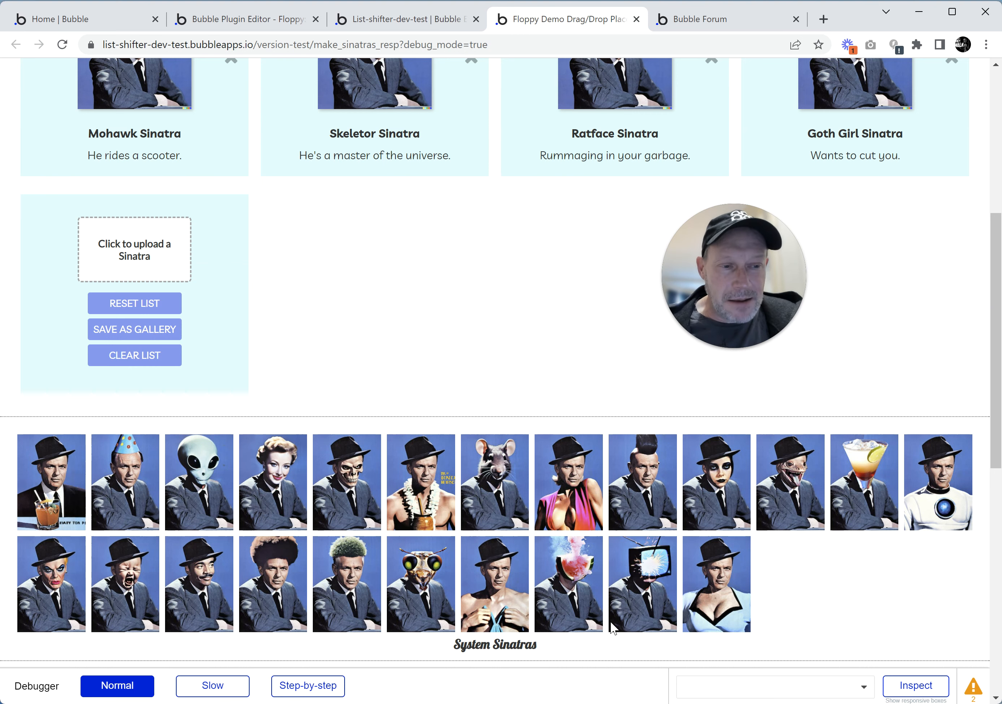
scroll(530, 537, up, 3)
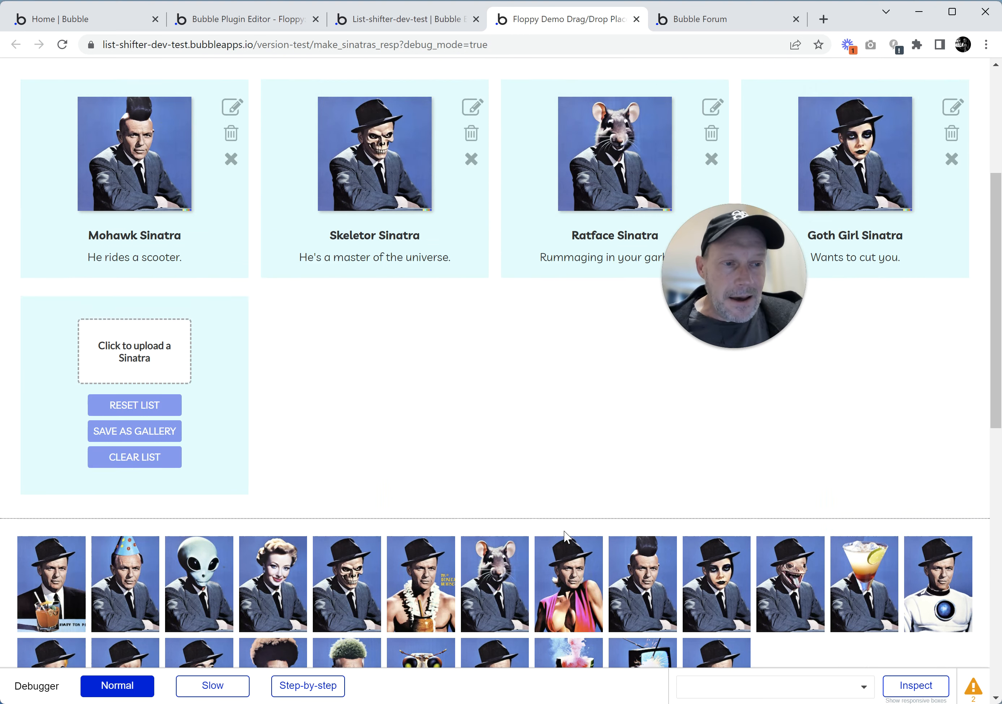
drag(741, 292, 827, 386)
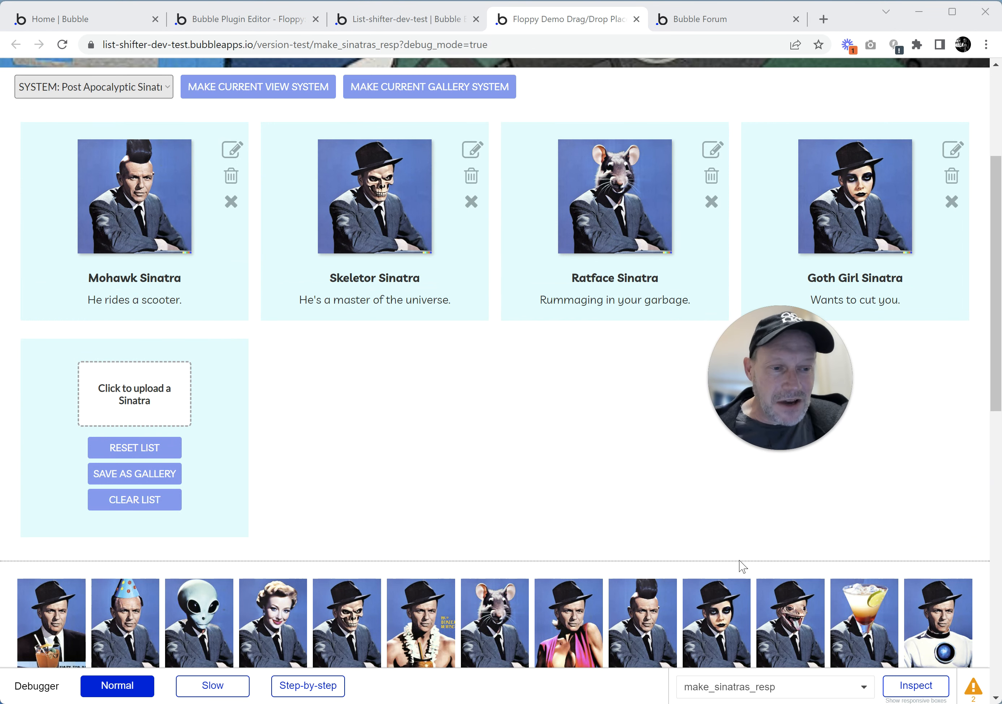
scroll(661, 529, down, 5)
scroll(660, 526, up, 2)
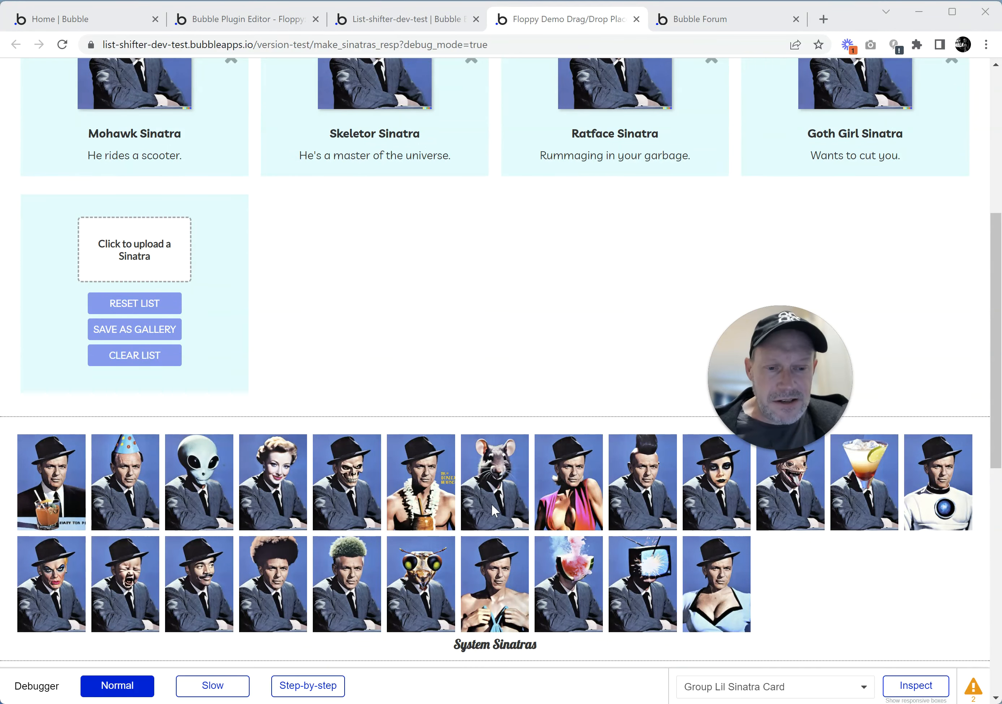
Step: Add the Luau Sinatra from the palette to the gallery and clear the entire gallery list
drag(438, 491, 260, 298)
scroll(668, 378, up, 4)
click(375, 499)
Step: Examine the debug text for Floppy's RAM List + Placeholder and the Floppy Expression Watcher
scroll(42, 416, down, 6)
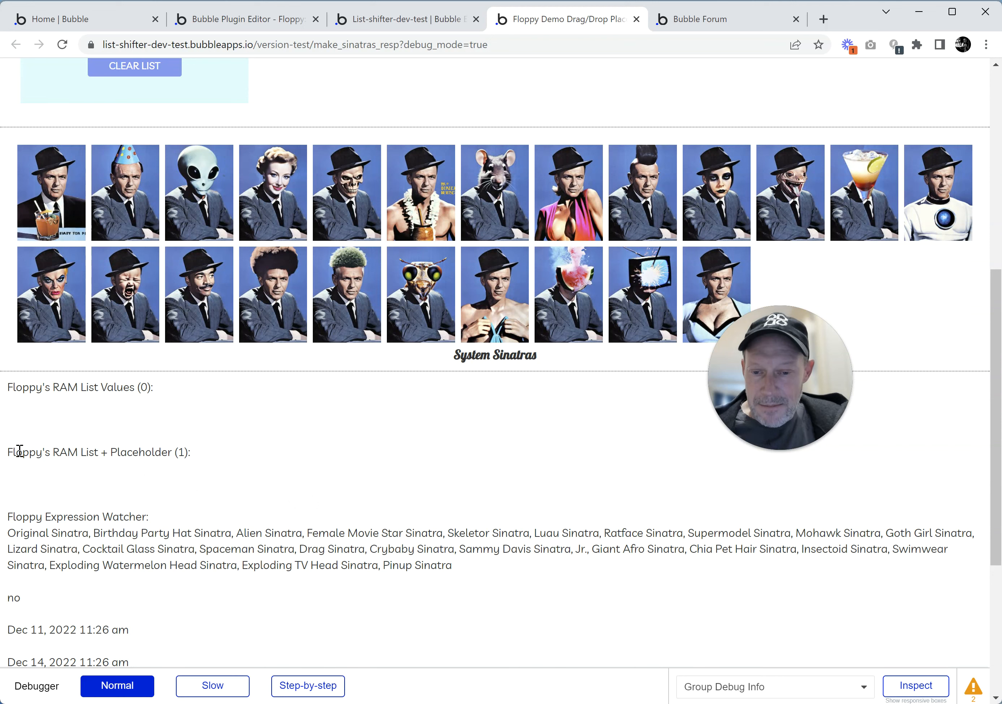
drag(9, 453, 182, 466)
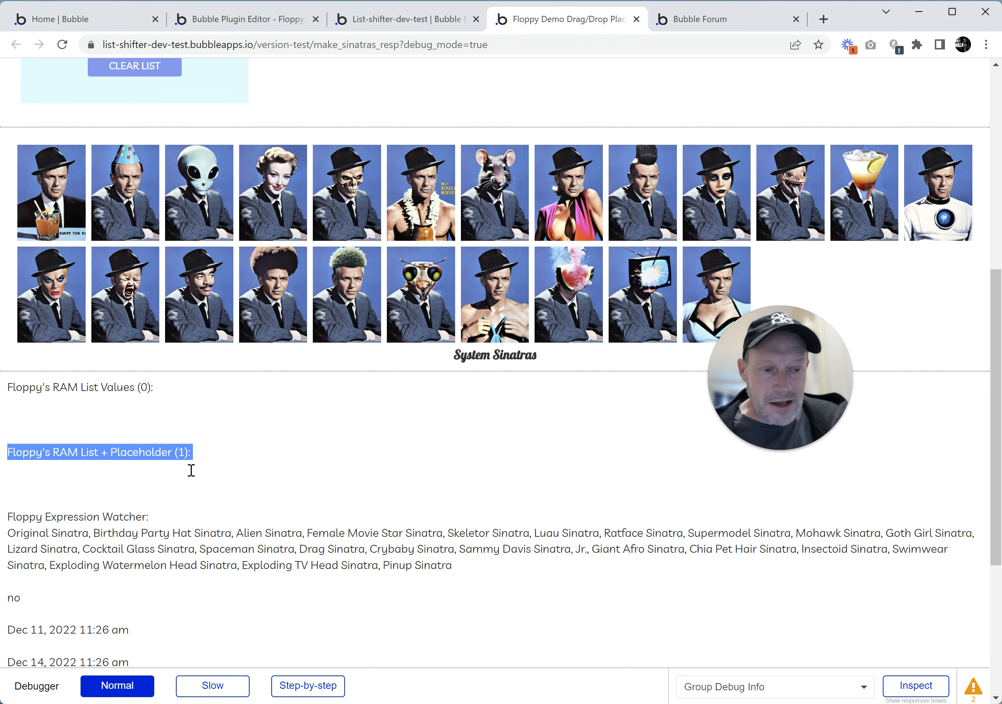
scroll(358, 457, down, 3)
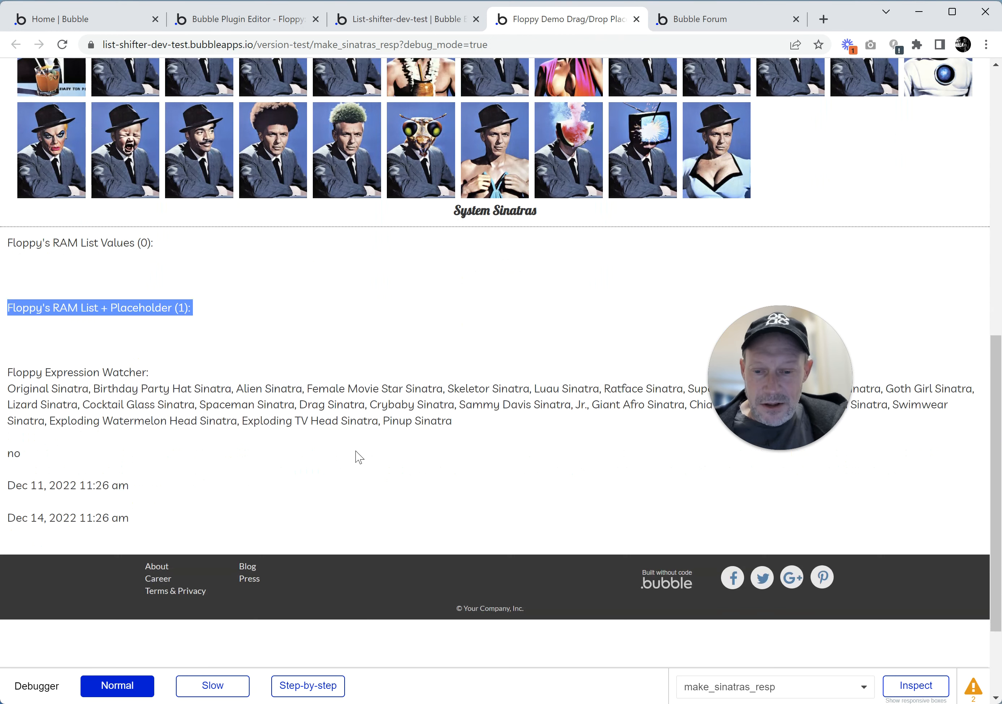
scroll(269, 423, up, 2)
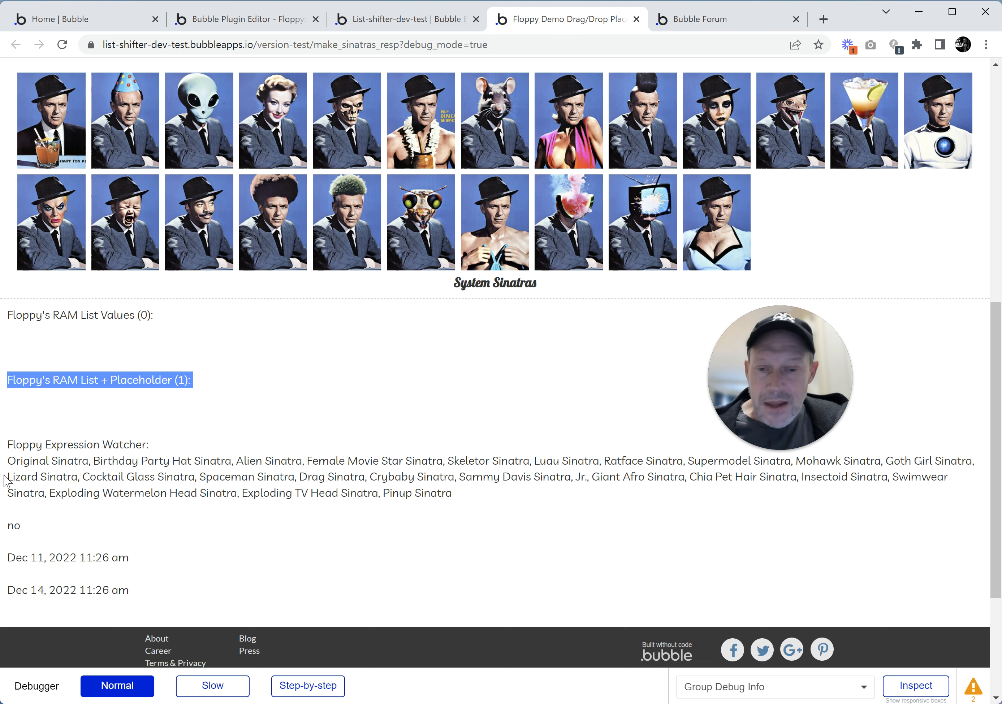
drag(8, 460, 497, 511)
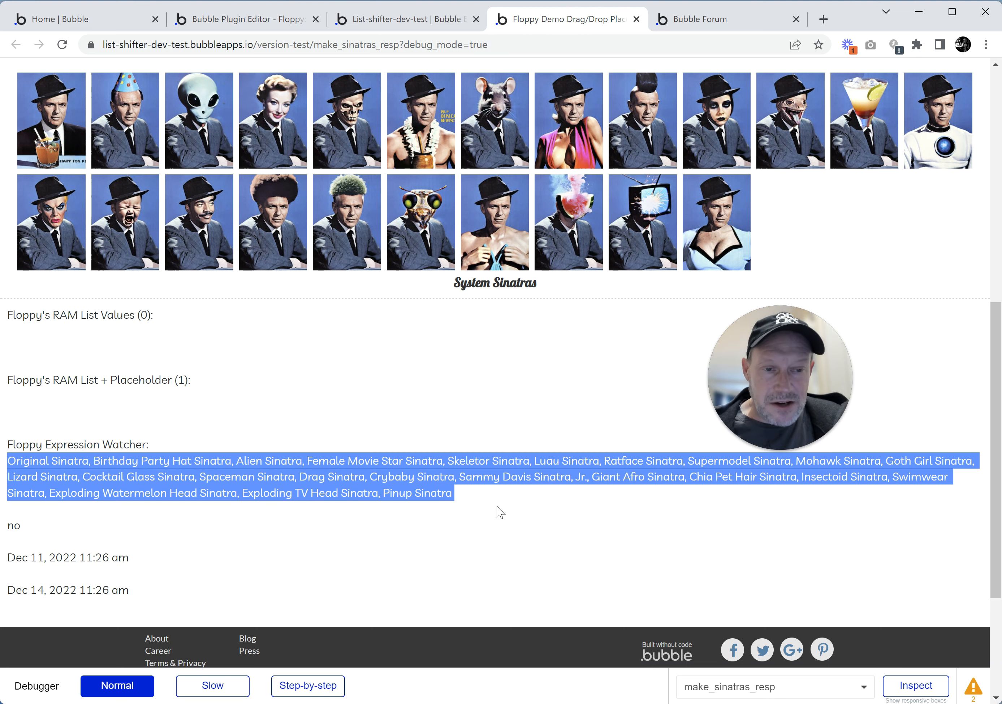
click(233, 456)
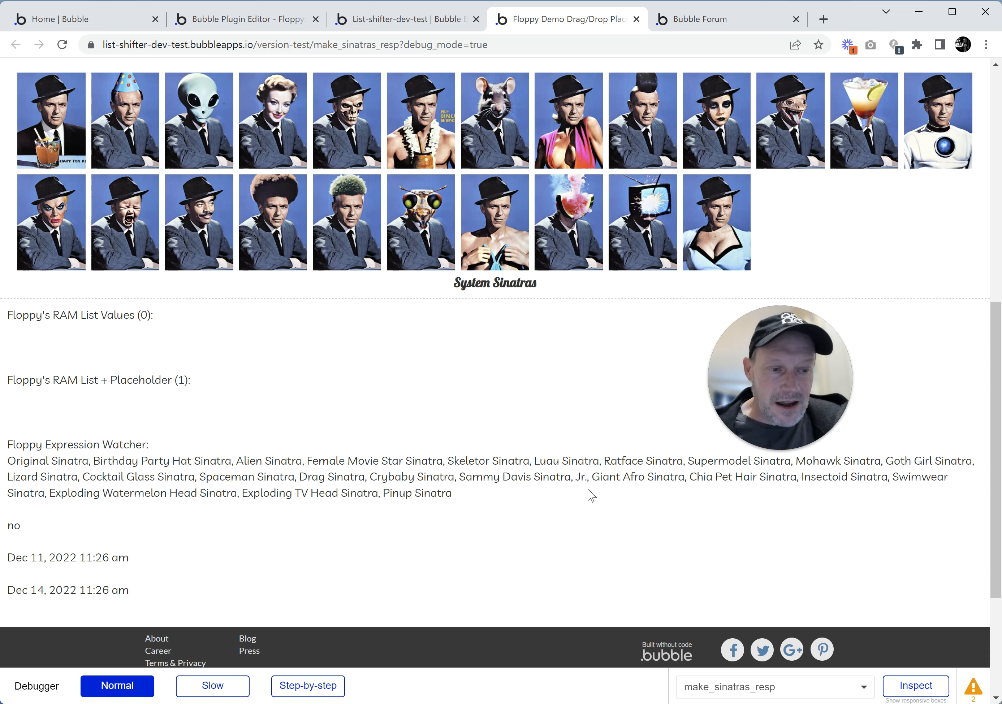
Step: Add the Birthday Party Hat Sinatra from the palette to the empty gallery
scroll(393, 397, up, 10)
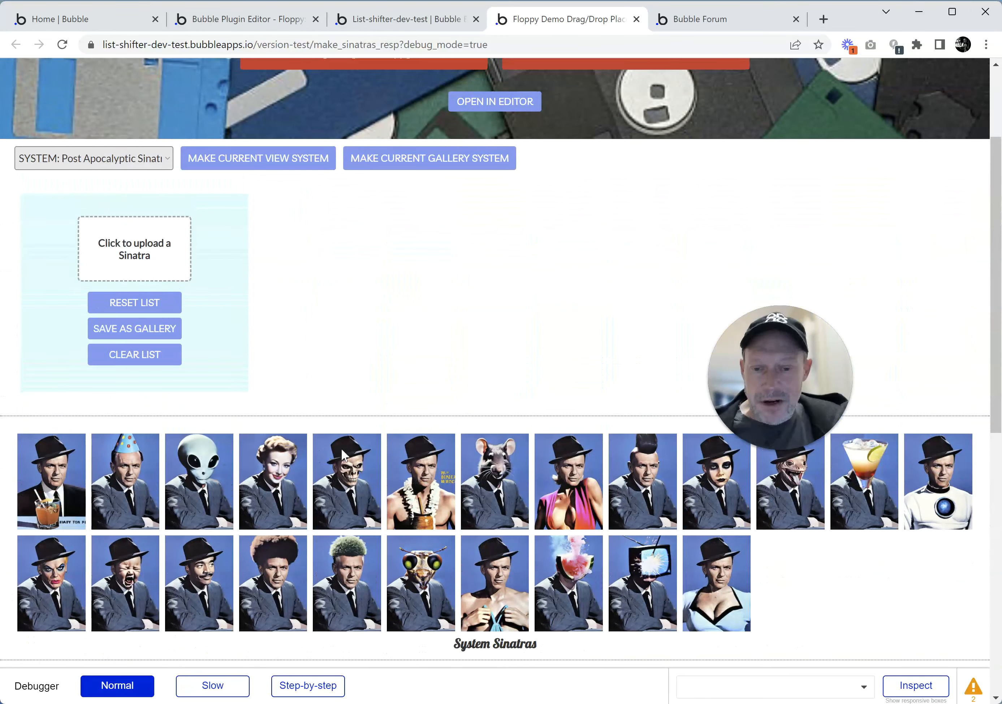
scroll(309, 467, down, 1)
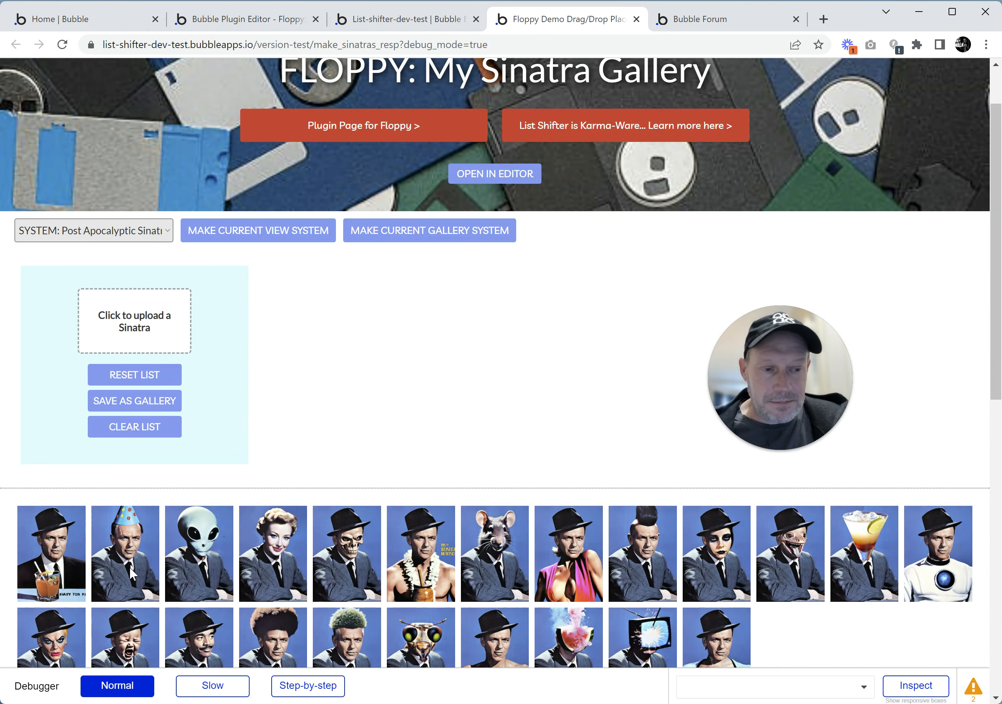
drag(131, 573, 291, 375)
Step: Highlight the RAM List + Placeholder entry in the debug text to examine its unique id and trailing comma
scroll(26, 377, down, 8)
drag(12, 380, 237, 415)
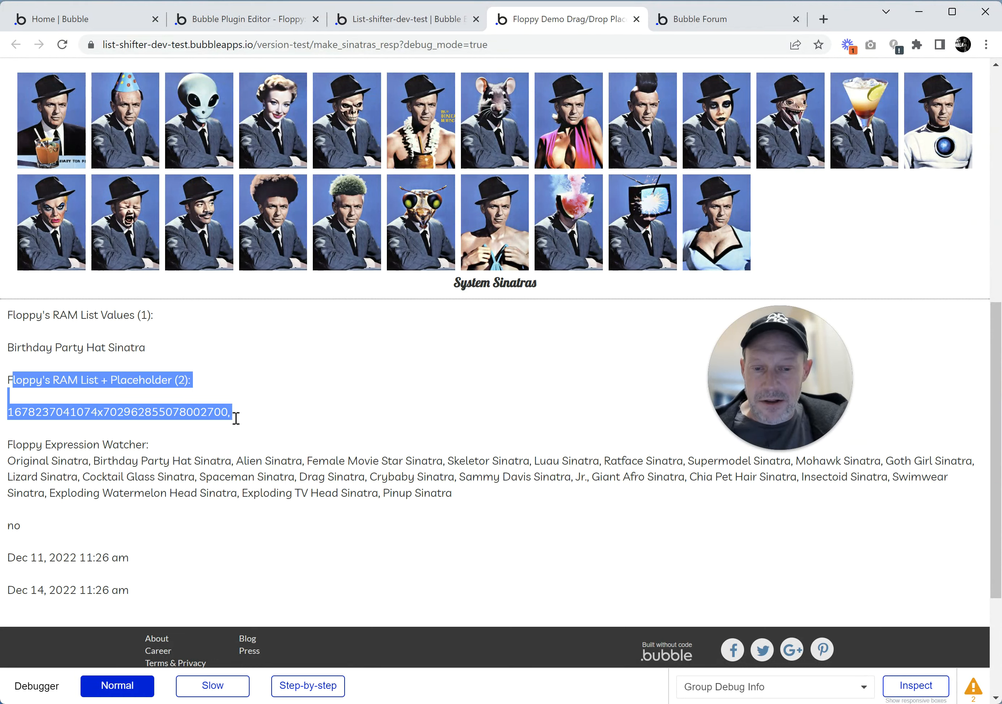
click(75, 414)
drag(9, 412, 246, 407)
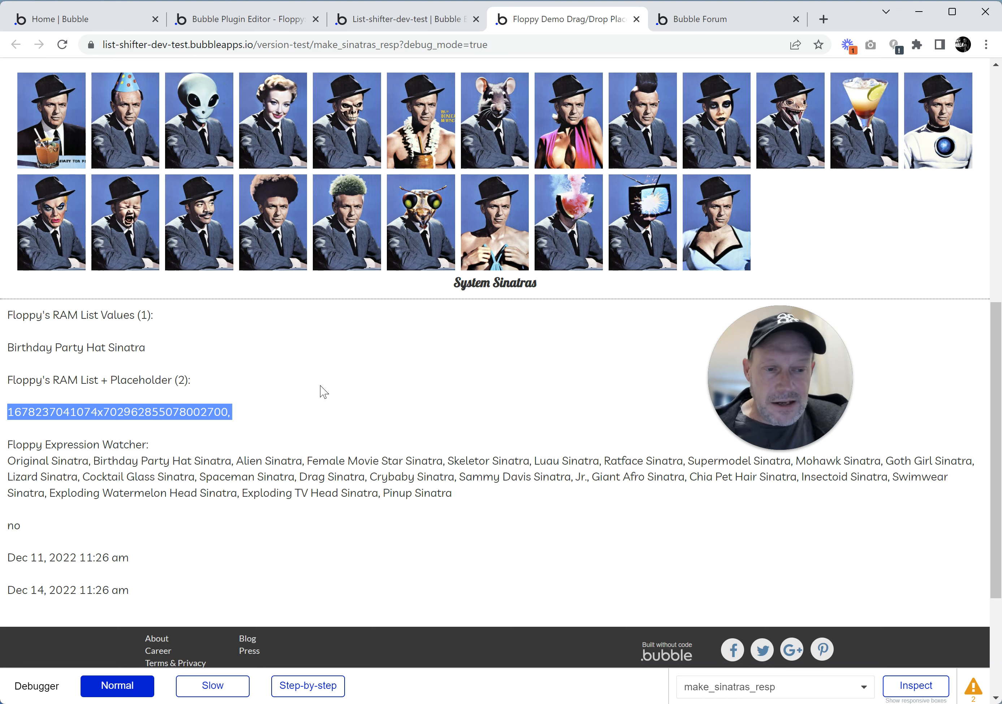
Step: Add the Alien Sinatra from the palette to the gallery after the Birthday Party Hat Sinatra
scroll(267, 410, up, 10)
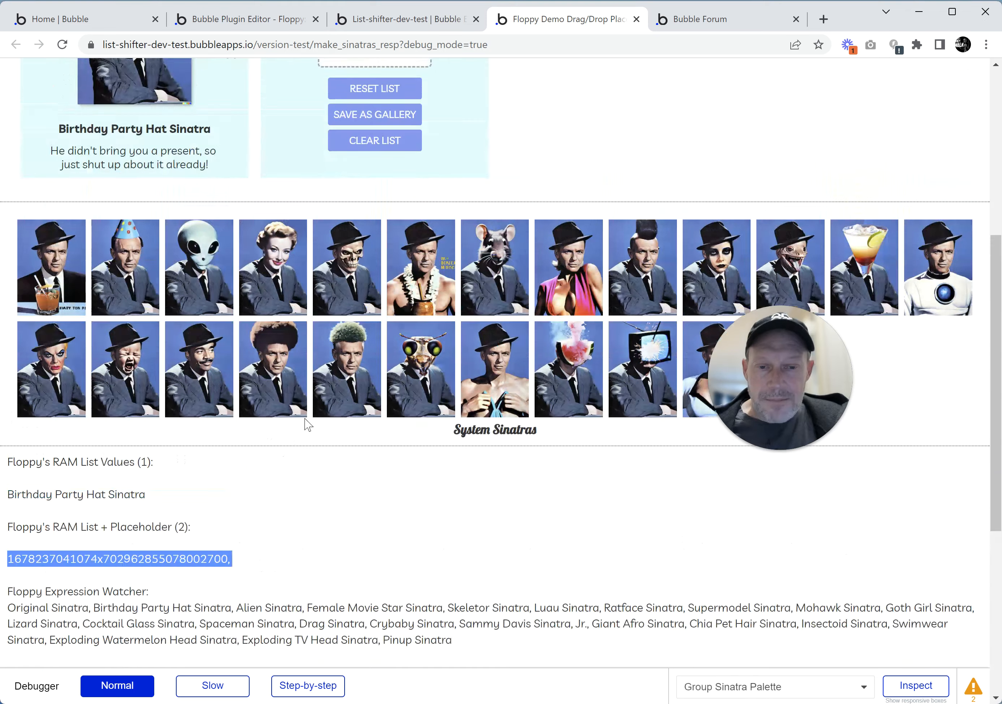
scroll(150, 465, down, 2)
scroll(177, 441, down, 2)
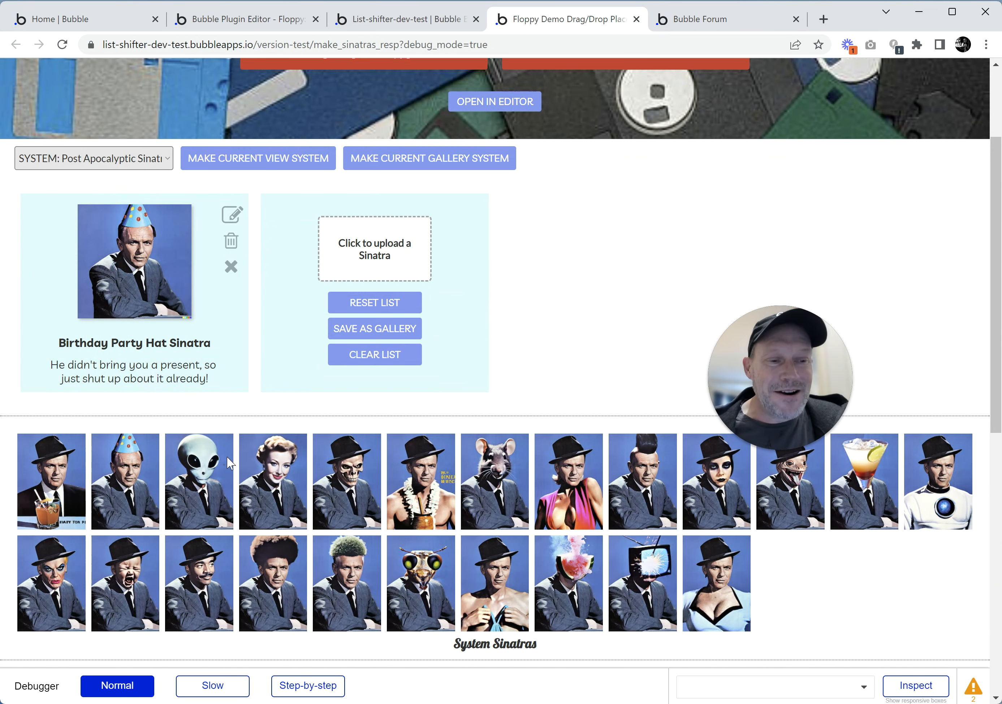
drag(196, 496, 358, 309)
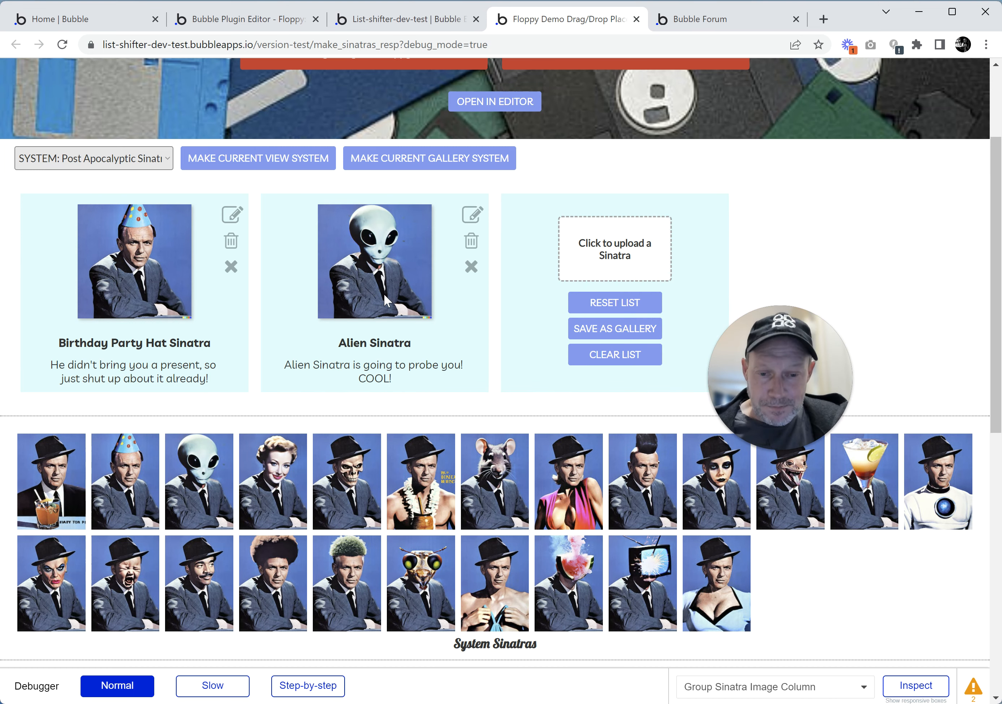
Step: Move the Alien Sinatra ahead of the Birthday Party Hat Sinatra and restore the original card order
scroll(475, 470, down, 5)
scroll(476, 470, up, 3)
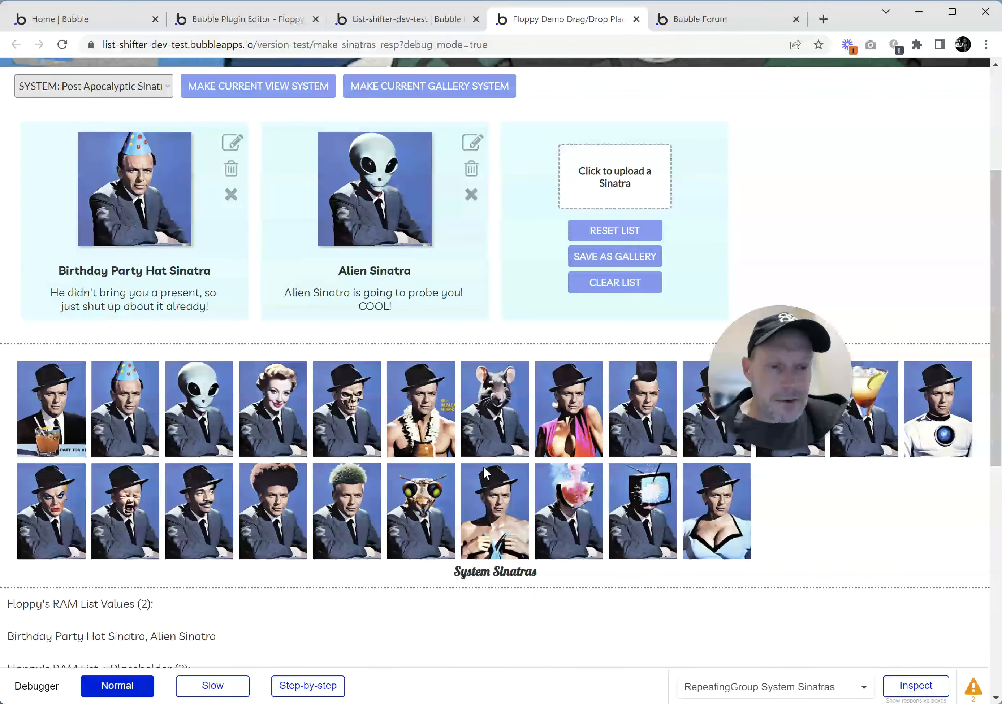
drag(746, 409, 742, 283)
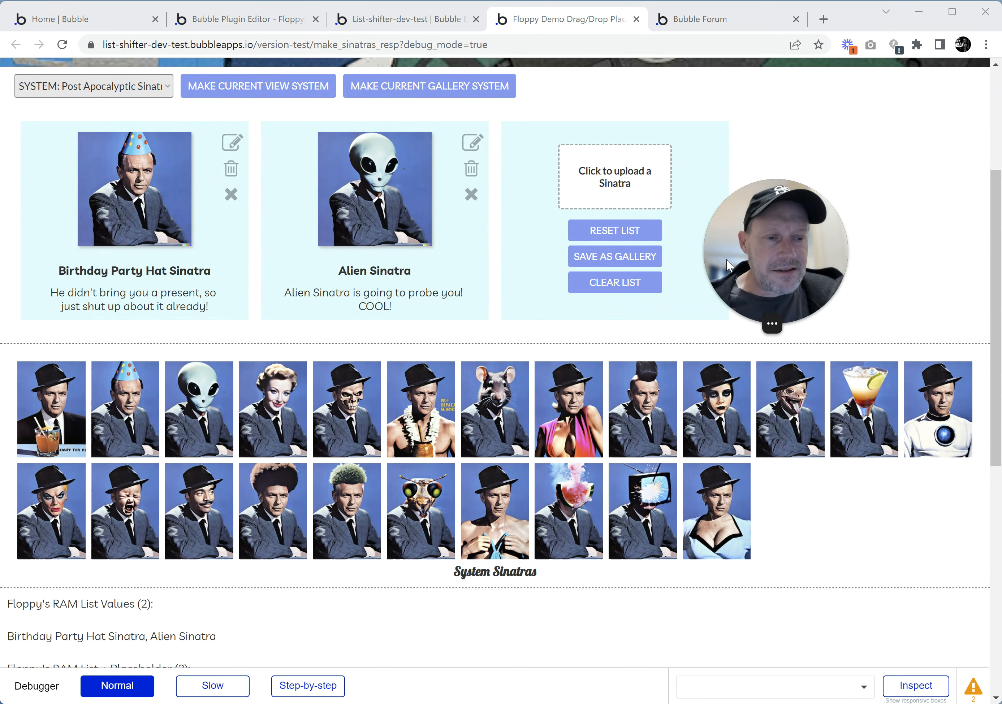
drag(448, 259, 241, 240)
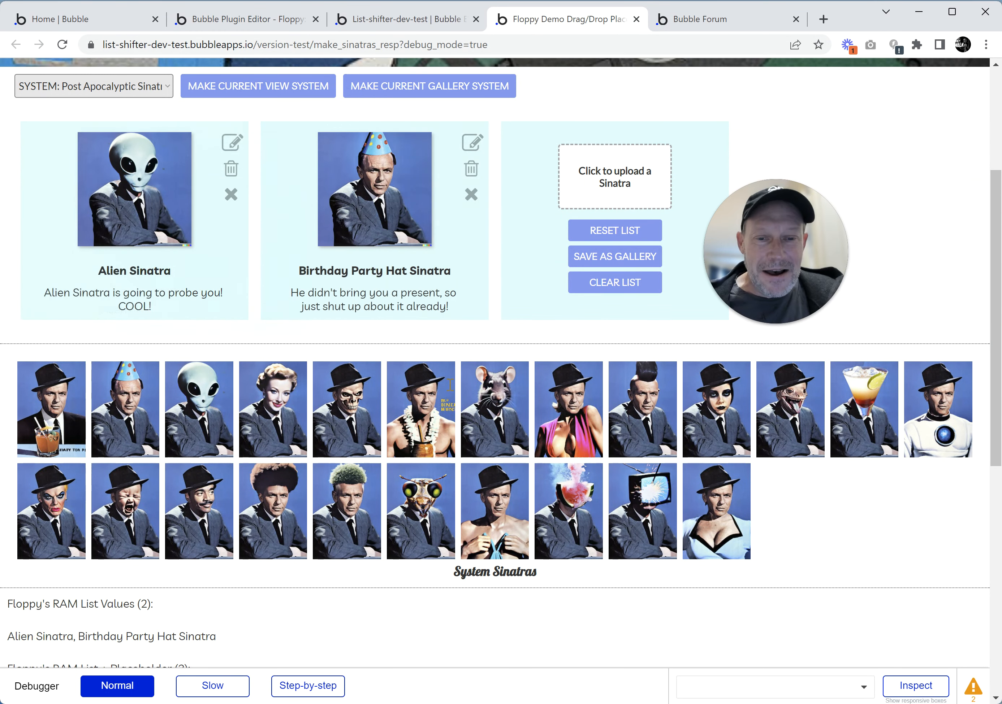
drag(387, 262, 244, 270)
Step: Examine the list of unique ids under Floppy's RAM List + Placeholder
scroll(484, 356, down, 6)
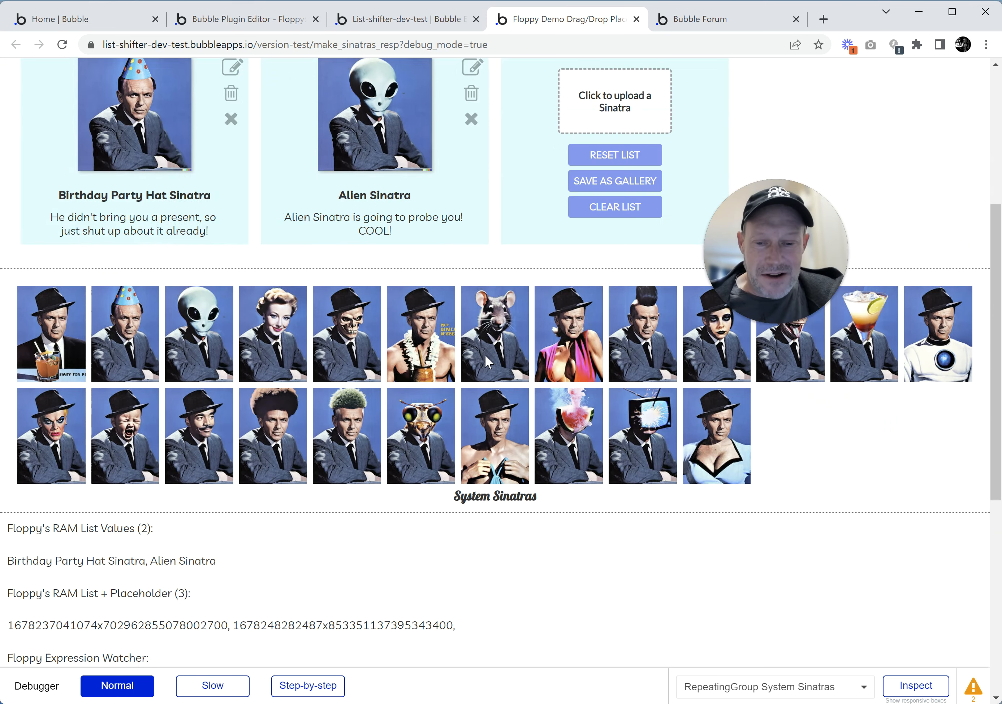
drag(16, 408, 506, 419)
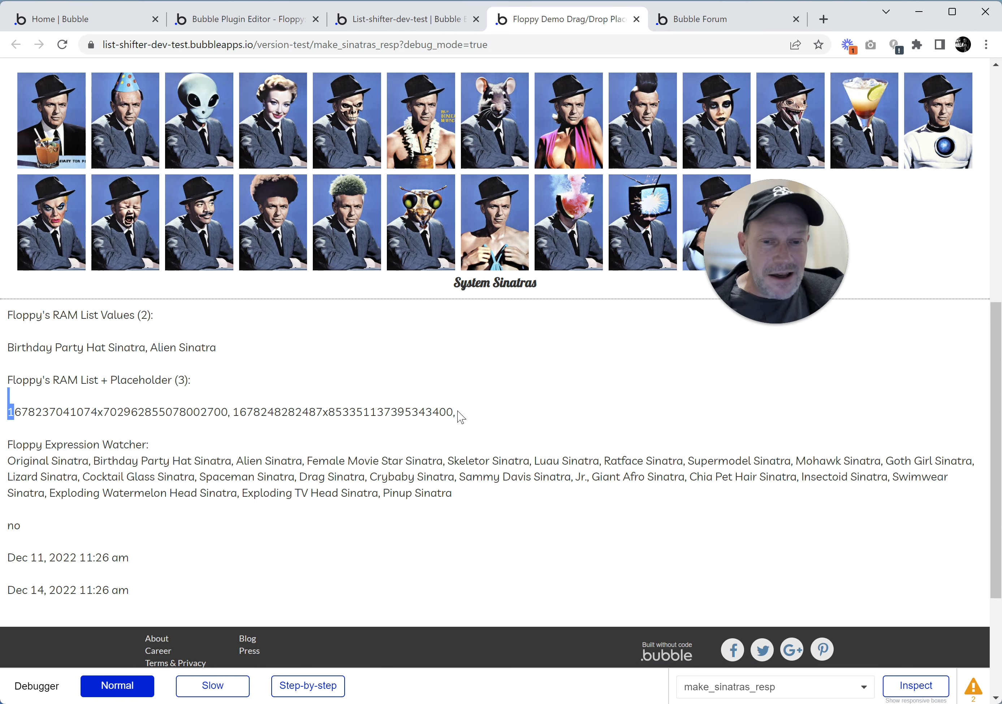
Step: Add the Luau Sinatra at the end of the gallery and insert the Mohawk Sinatra between Alien and Luau
scroll(479, 421, up, 8)
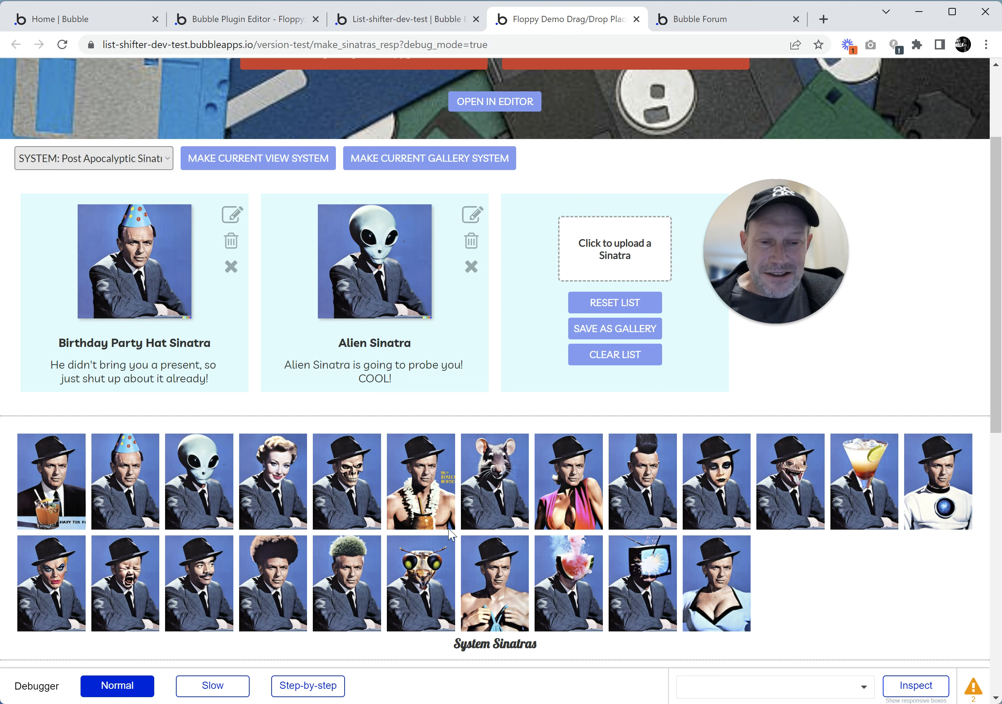
drag(418, 516, 536, 329)
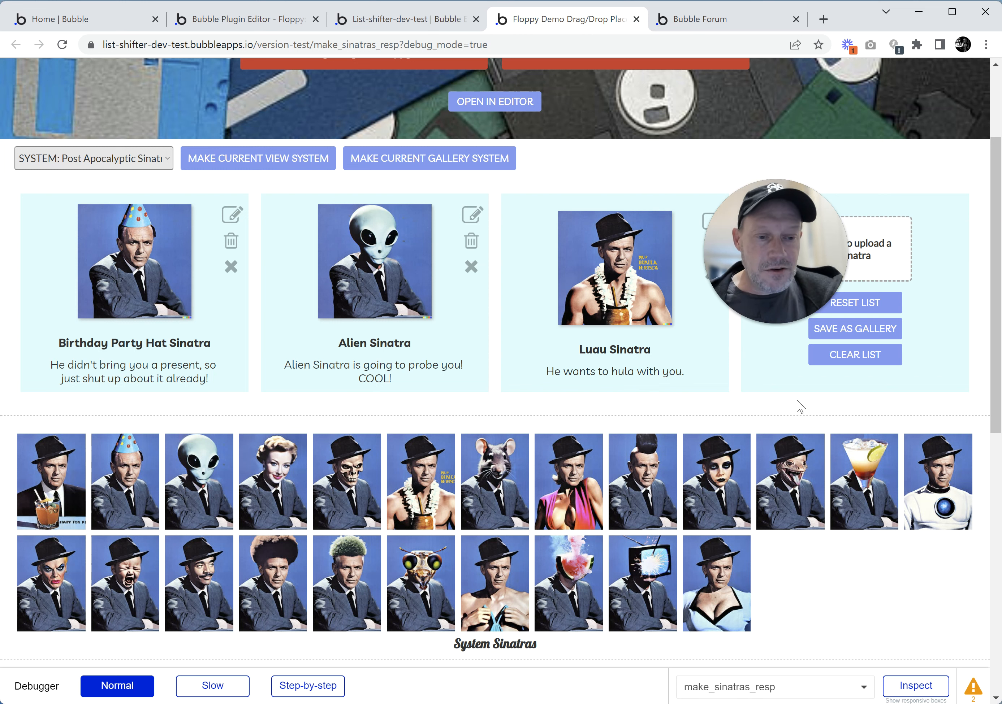
drag(644, 491, 580, 314)
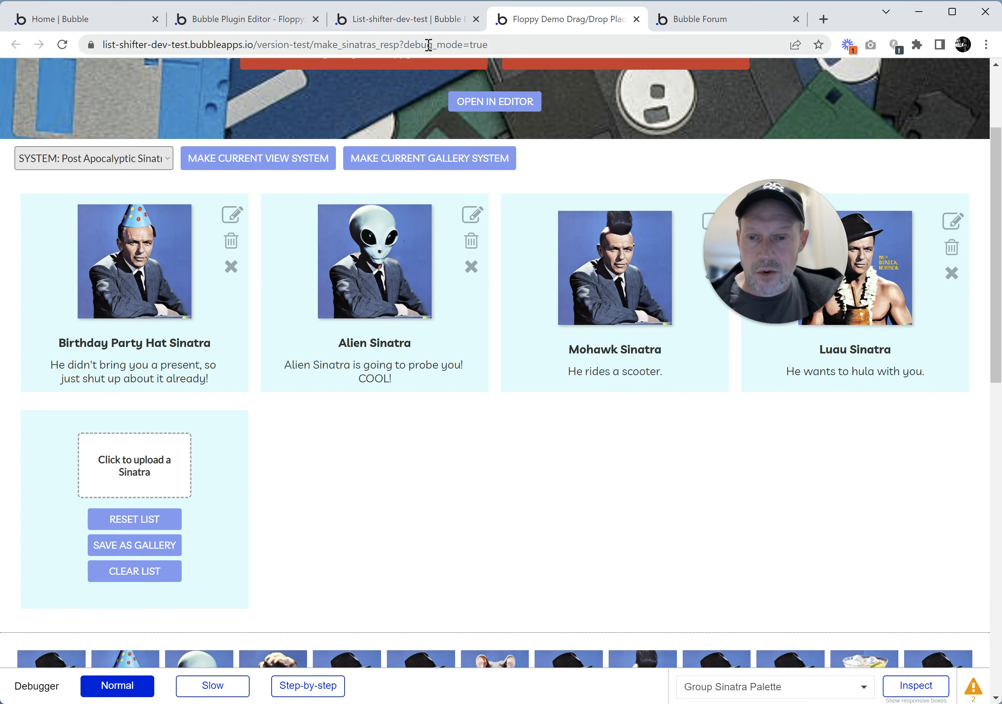
Step: Switch to the Bubble editor and open the properties of the Floppy A: Sinatra Gallery element on the make_sinatras_resp page
click(408, 24)
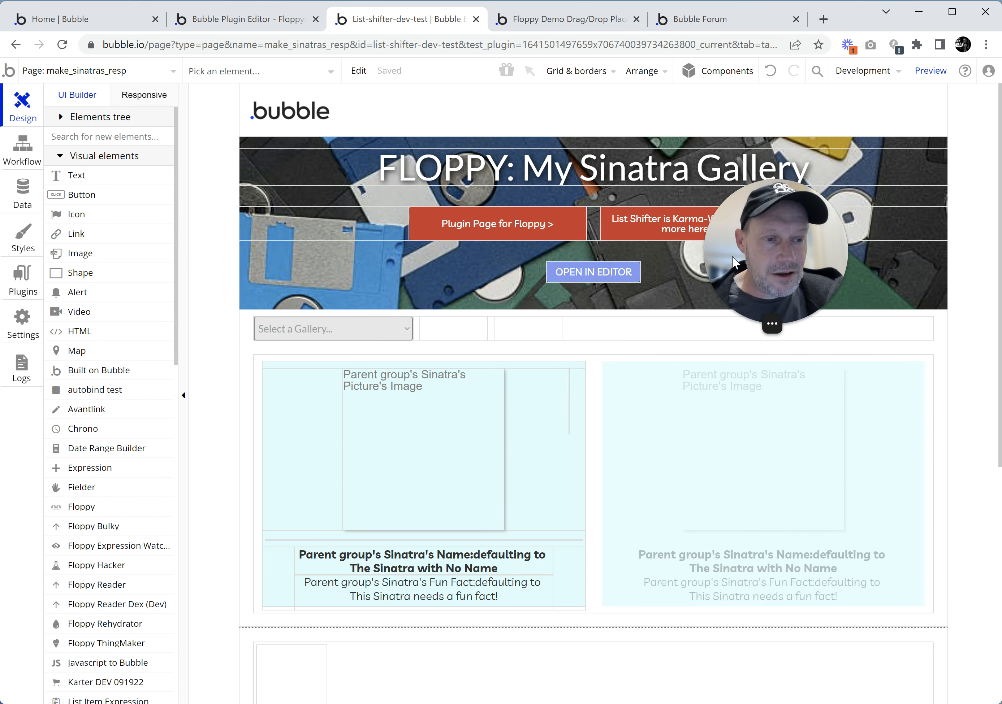
scroll(586, 347, down, 3)
scroll(664, 388, down, 6)
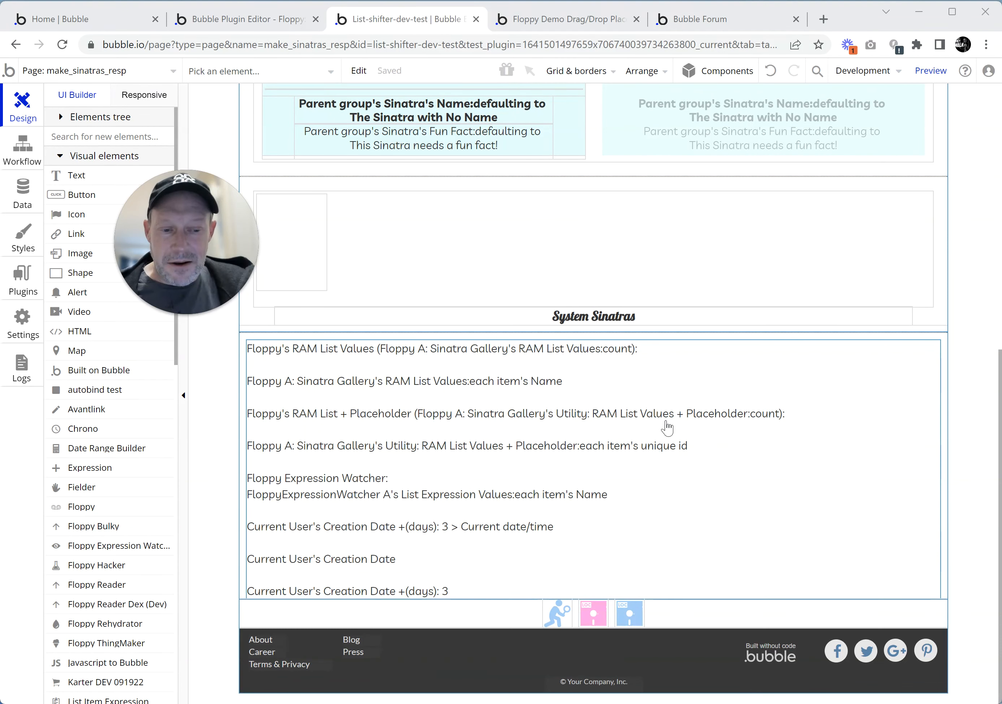
click(591, 620)
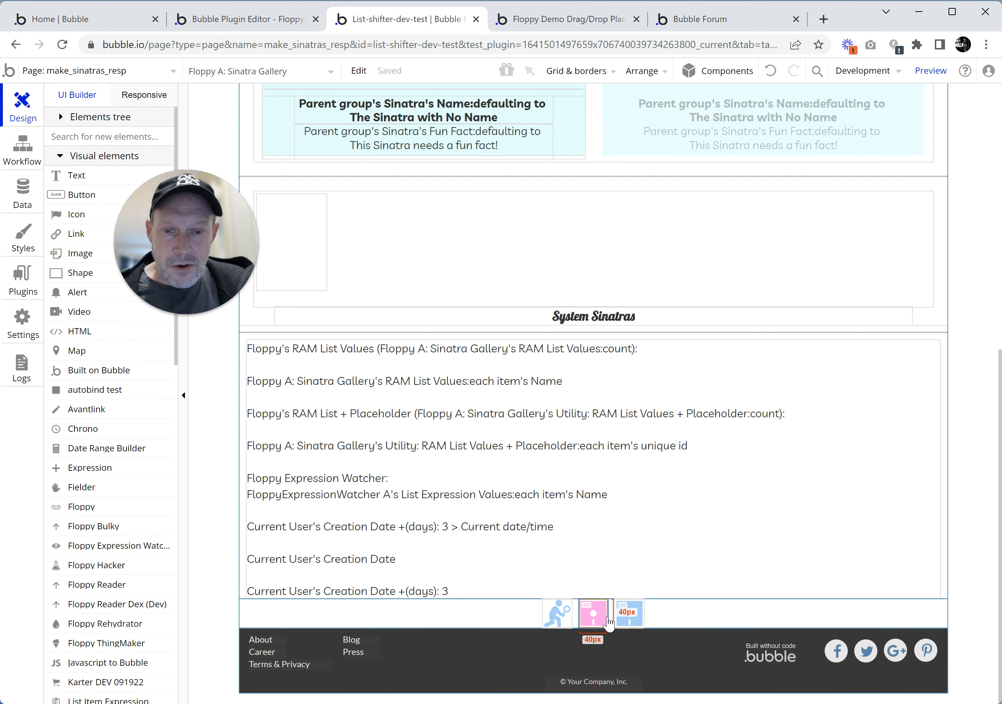
double_click(598, 613)
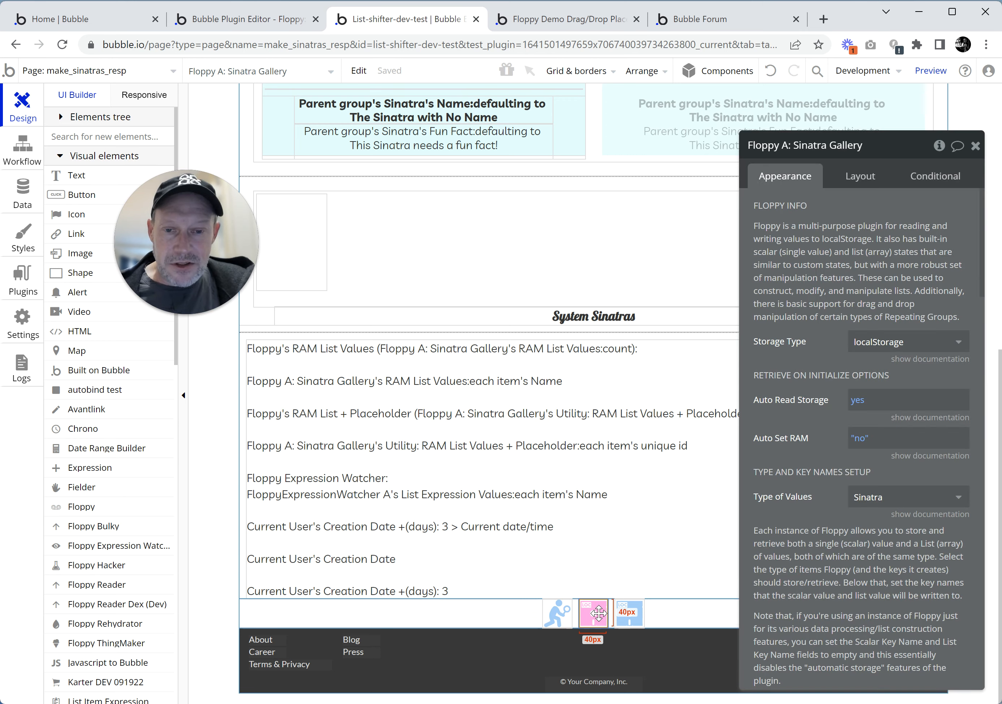
drag(861, 146, 848, 81)
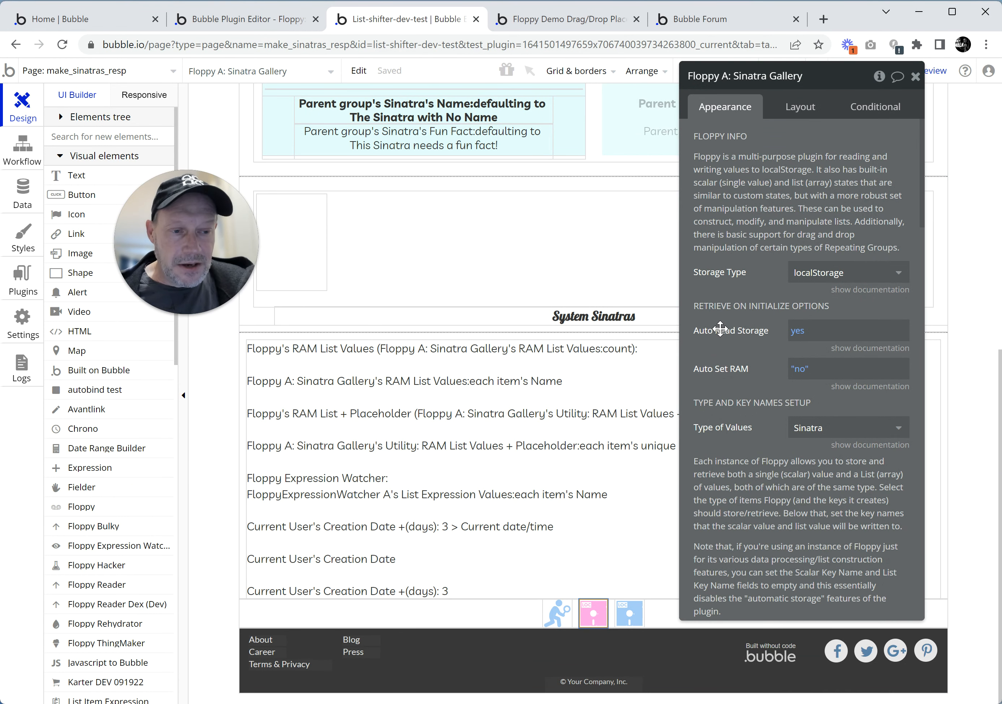
Step: Examine the ID of Repeating Group to Make Draggable setting in the properties of Floppy A: Sinatra Gallery
scroll(750, 328, down, 10)
scroll(767, 328, down, 8)
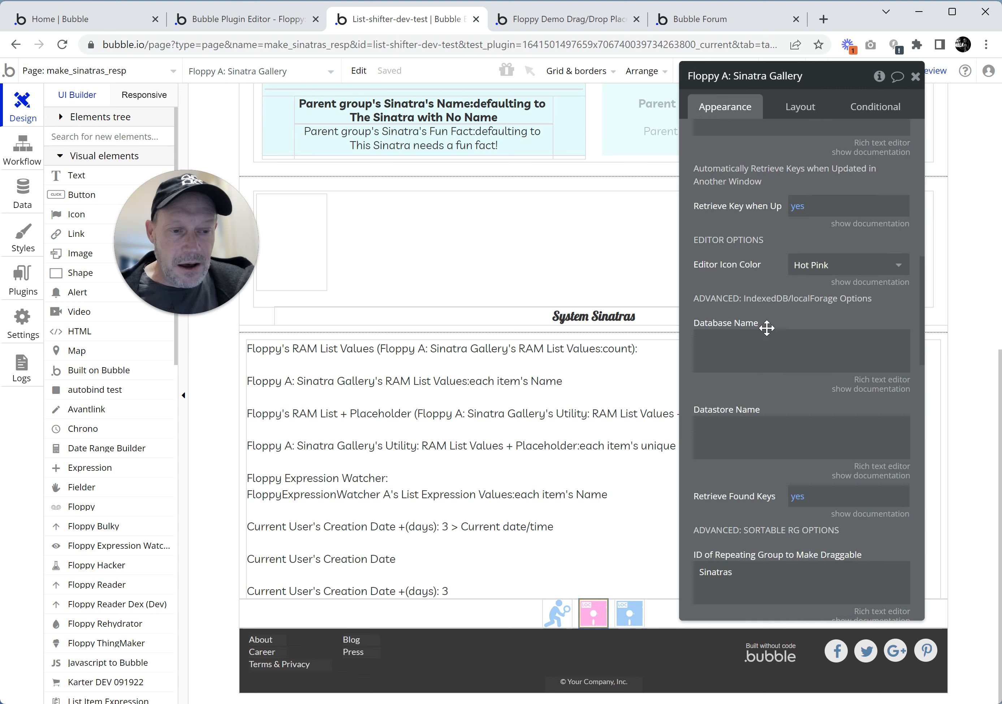
scroll(787, 340, down, 3)
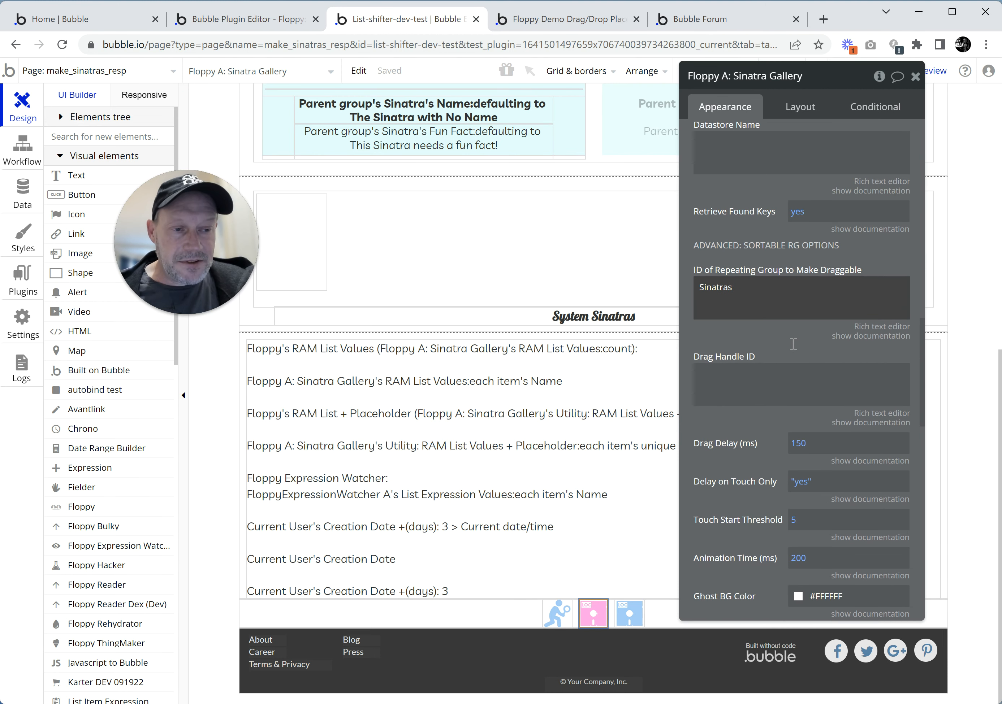
double_click(755, 267)
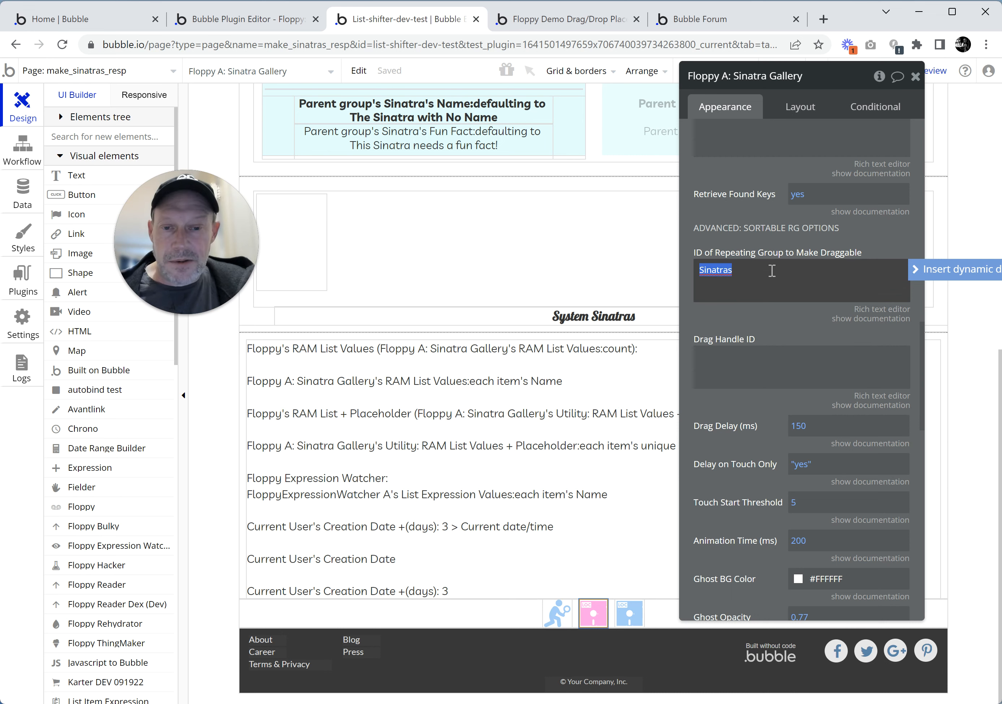
scroll(733, 315, up, 6)
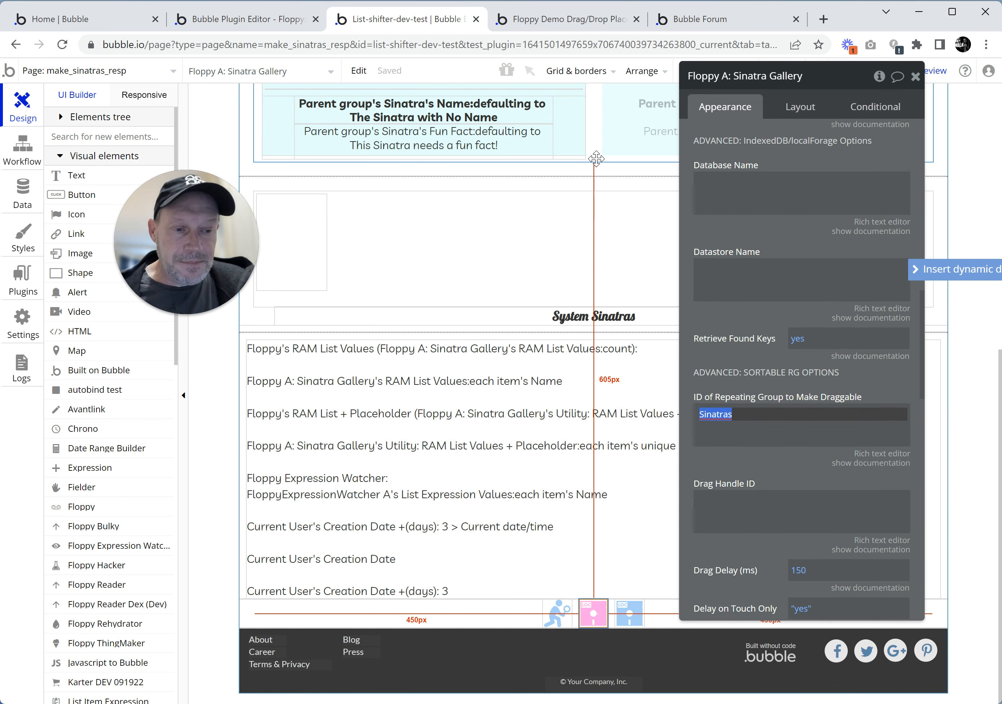
Step: Open the properties of the RepeatingGroup Sinatras (Gallery) and check its ID Attribute
click(596, 160)
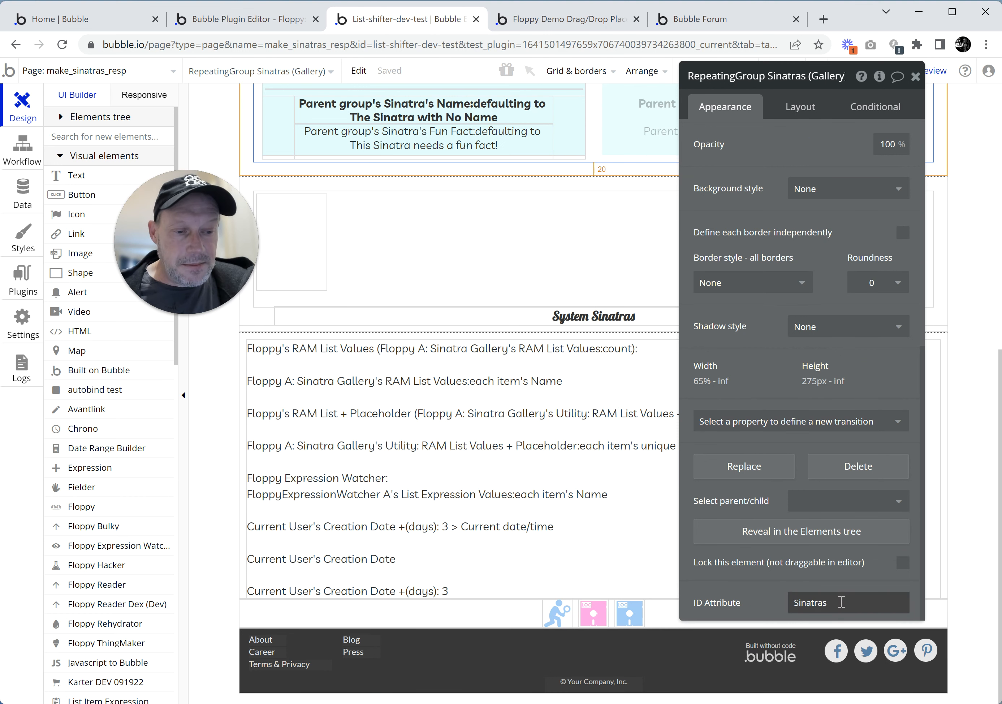
click(839, 599)
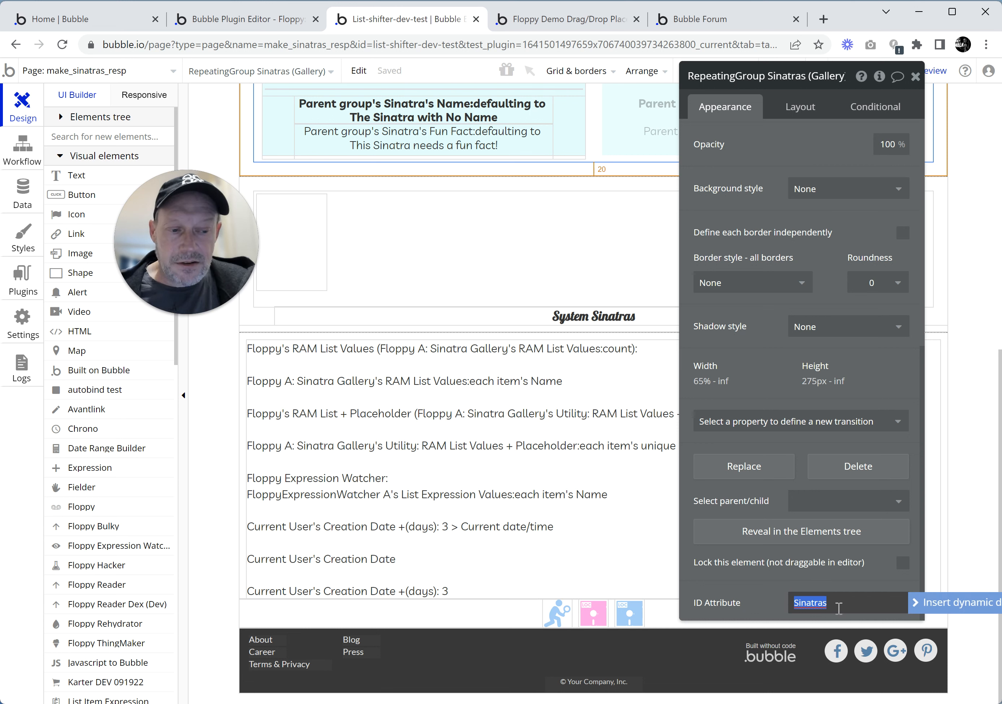
click(839, 609)
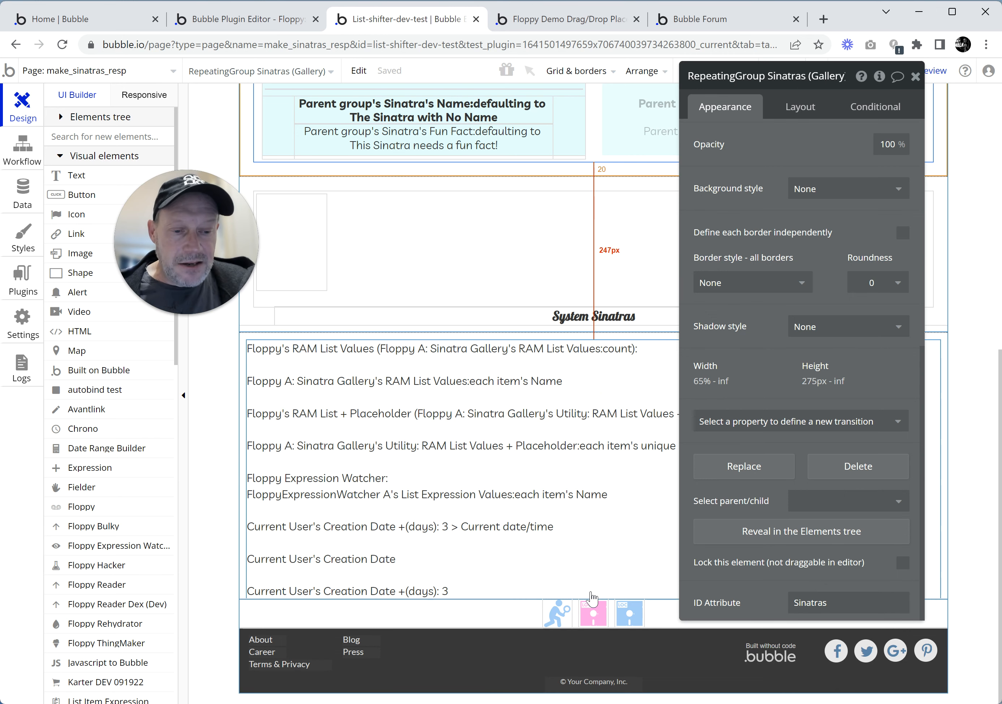
Step: Reopen the Floppy A: Sinatra Gallery properties and review its key names, sortable options and draggable repeating group ID
click(586, 612)
scroll(754, 269, down, 1)
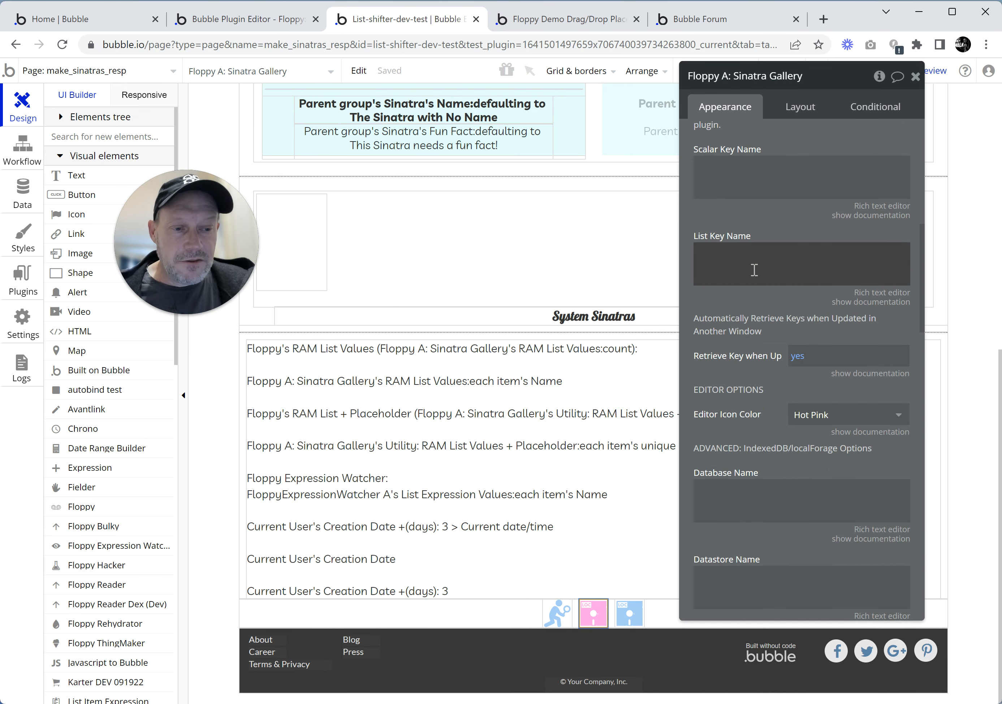
scroll(754, 269, up, 5)
scroll(758, 271, down, 8)
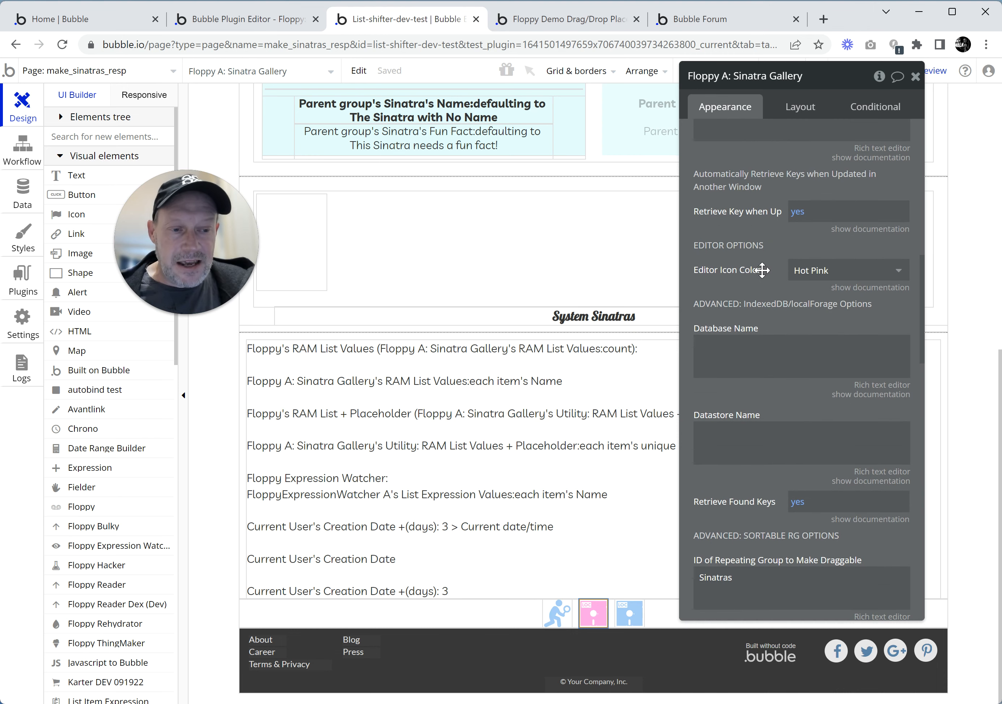
scroll(787, 331, up, 3)
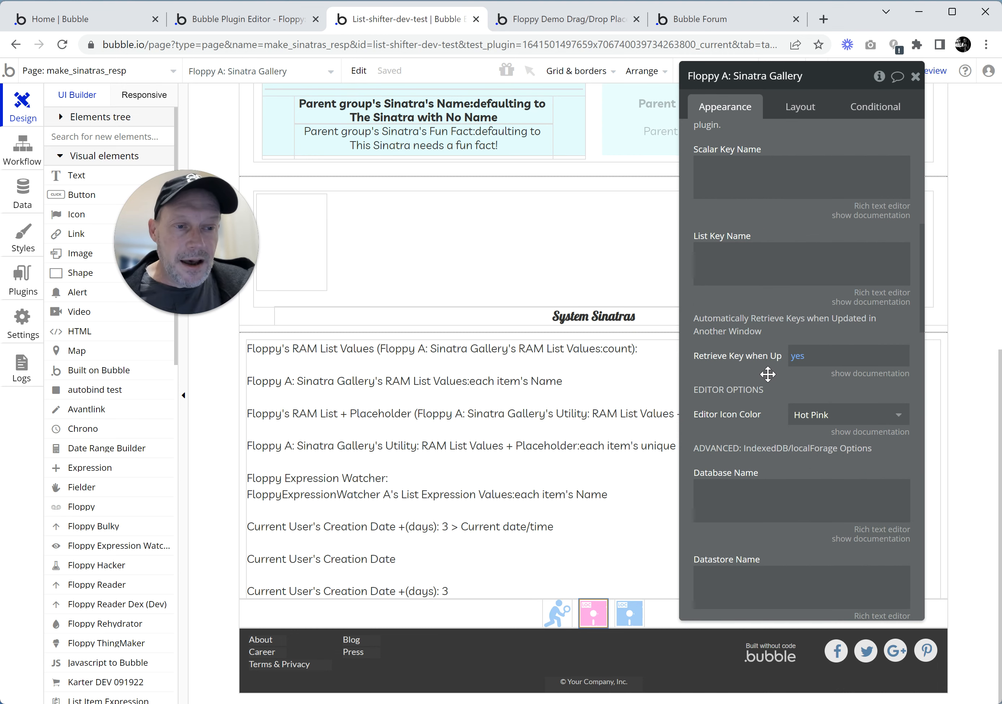
scroll(768, 374, up, 1)
scroll(767, 375, down, 12)
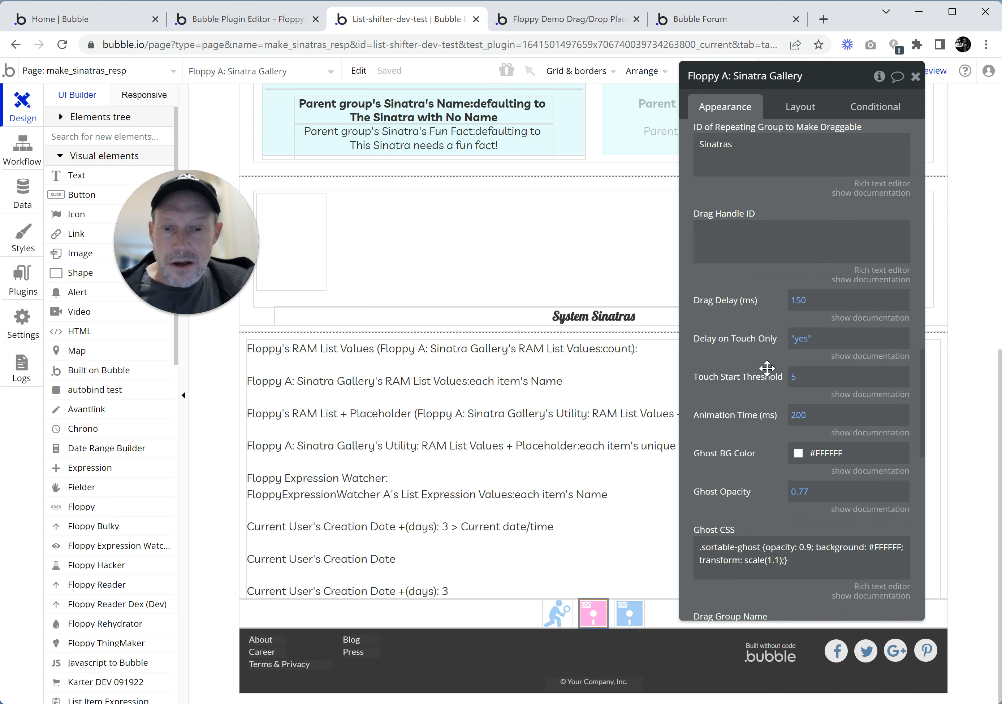
scroll(768, 368, down, 3)
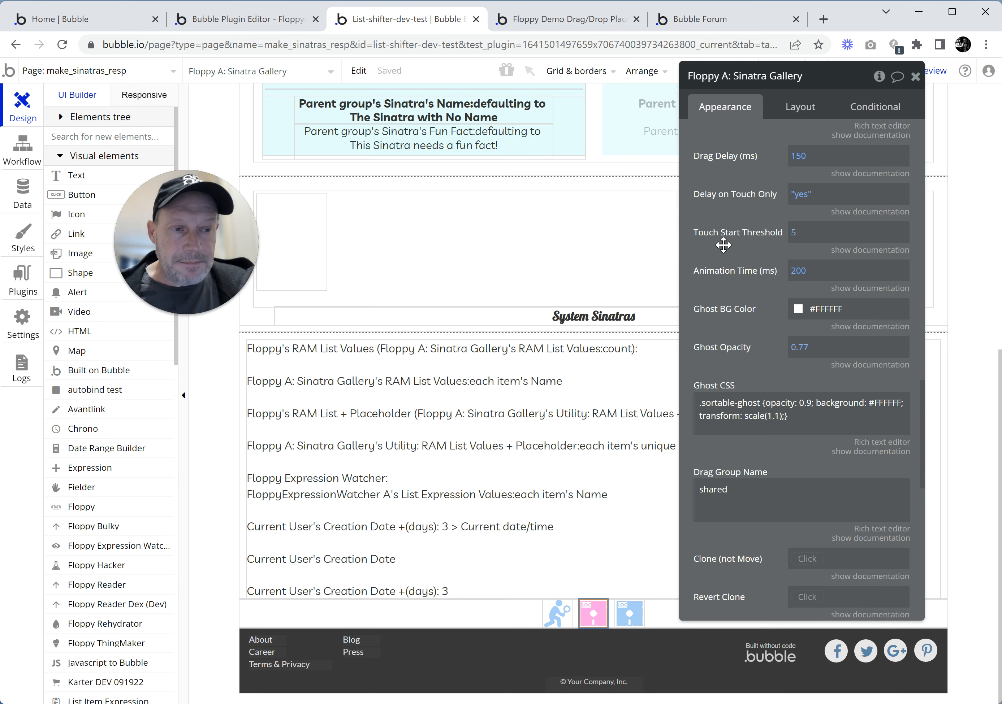
scroll(723, 245, up, 8)
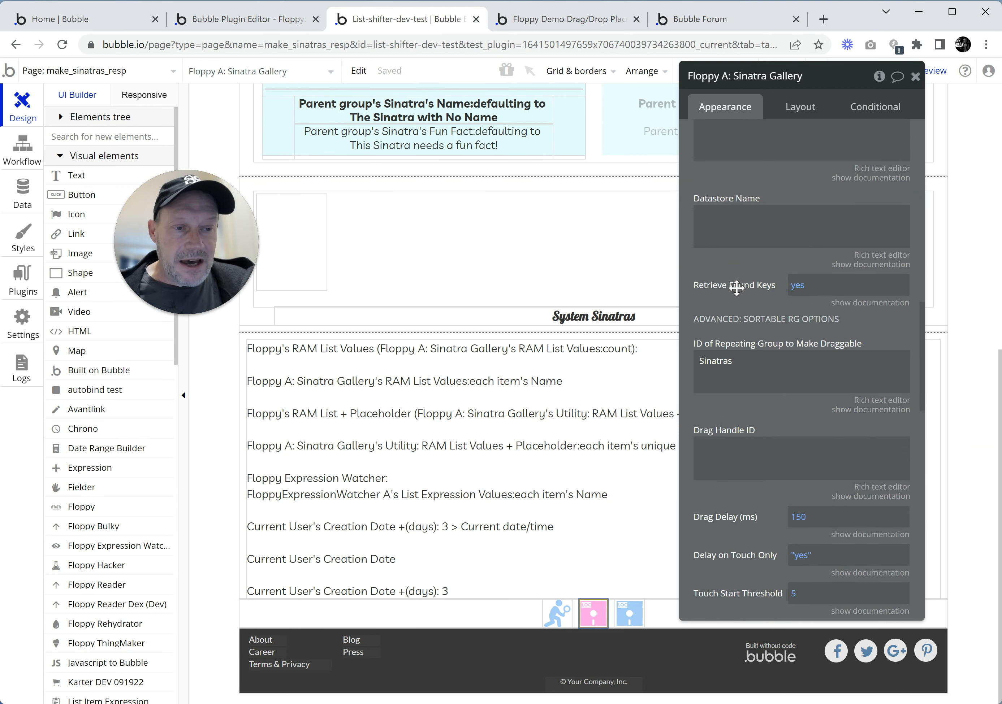
double_click(749, 358)
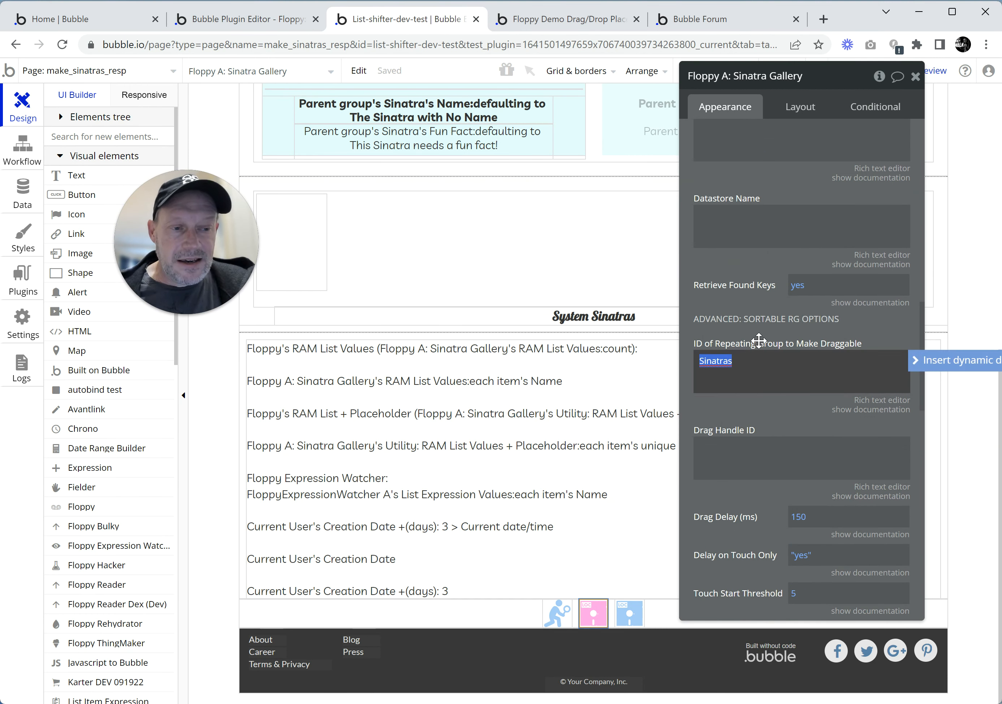
Step: Examine the Drag Handle ID, drag delay and touch settings in Floppy A's sortable repeating group options
click(750, 309)
scroll(745, 327, down, 1)
scroll(745, 326, down, 1)
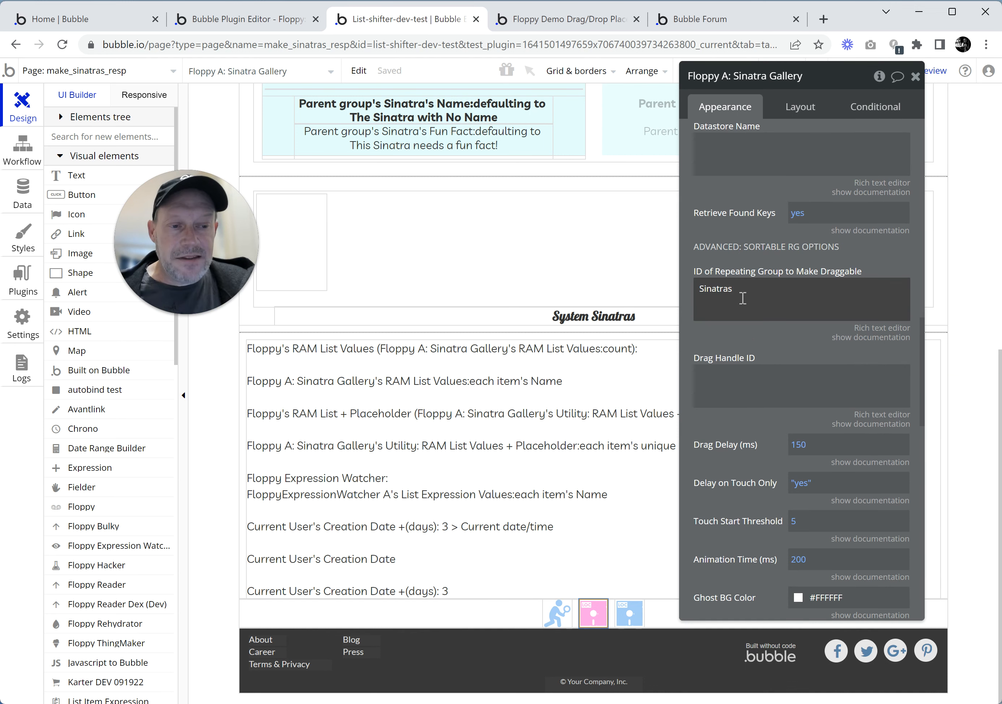
click(770, 378)
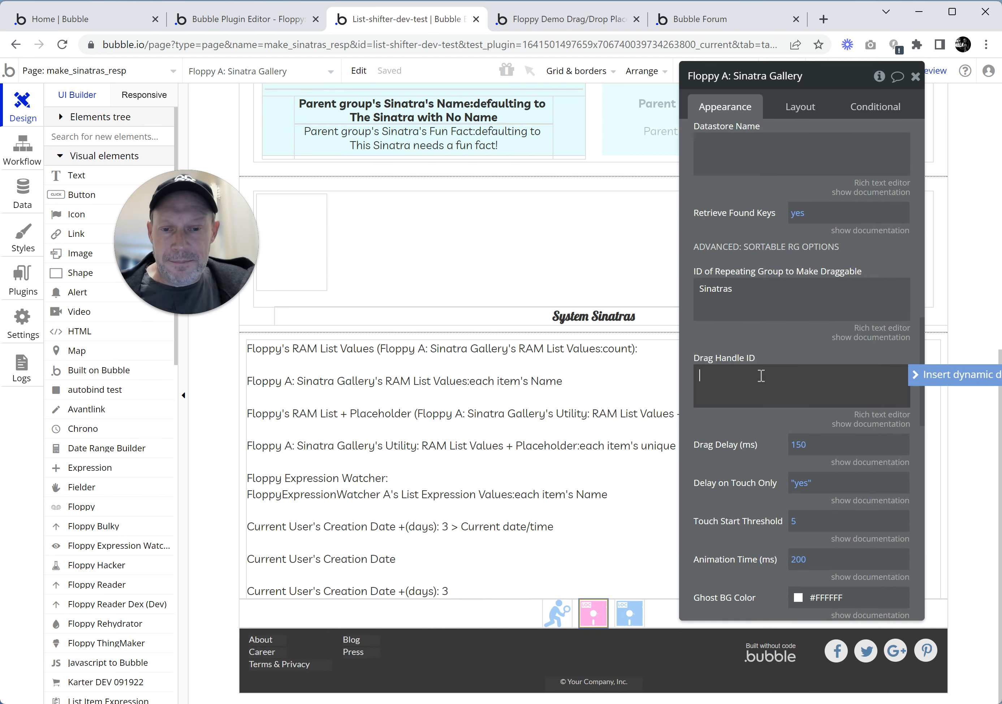
scroll(720, 351, down, 2)
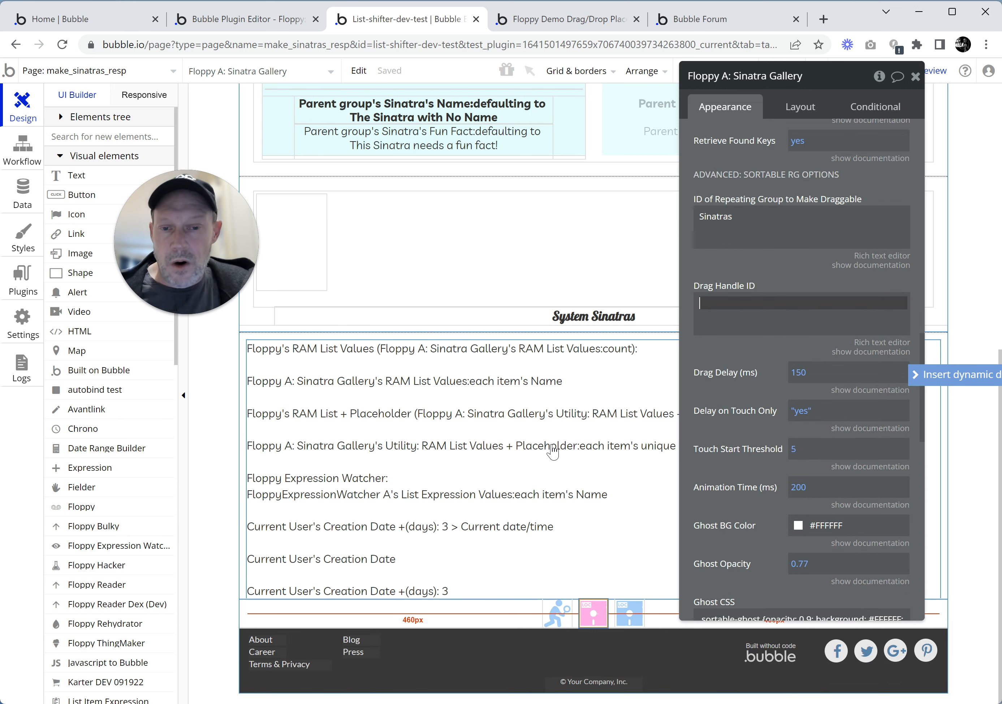
click(757, 356)
scroll(759, 356, down, 3)
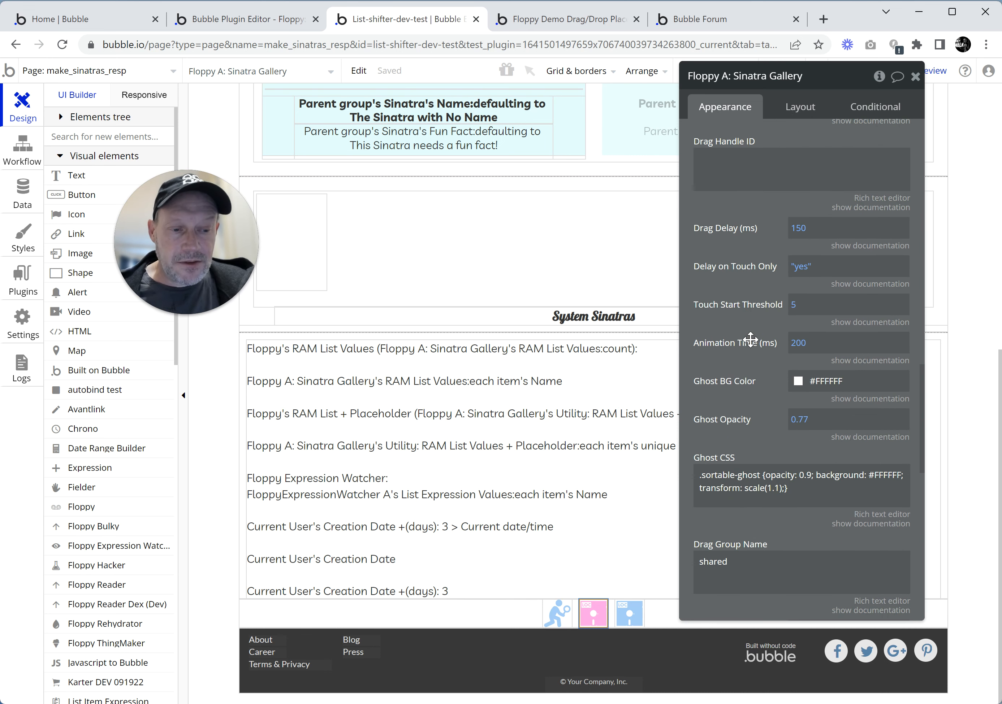
Step: Review Floppy A's Drag Group Name alongside its draggable repeating group ID, and show the documentation for Drag Group Name
scroll(750, 340, down, 3)
double_click(755, 422)
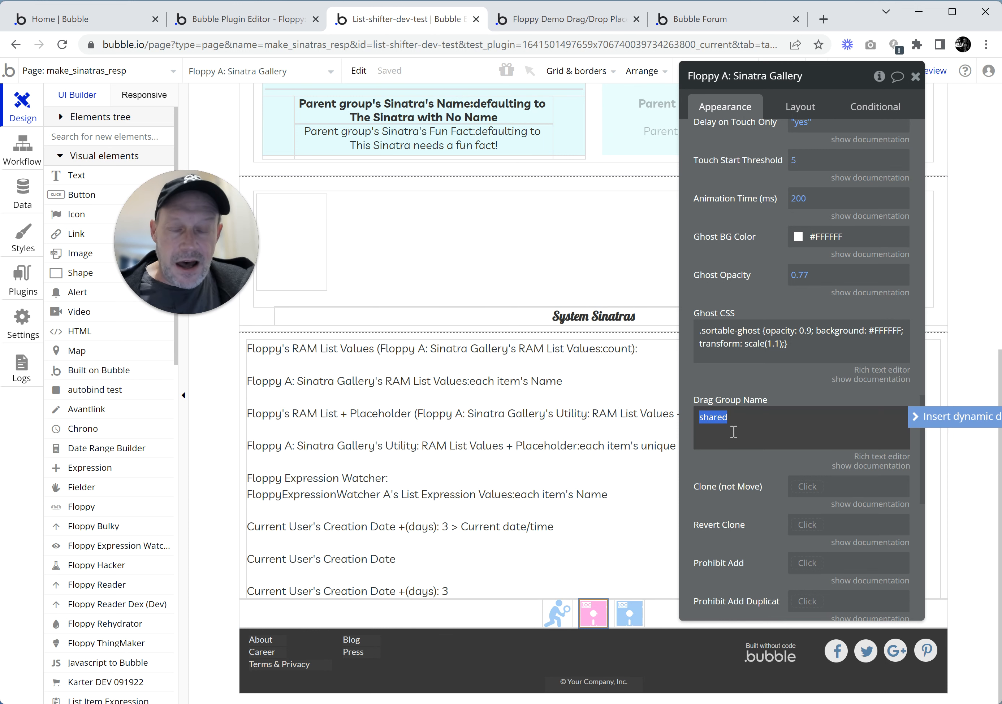
scroll(741, 375, up, 7)
double_click(744, 283)
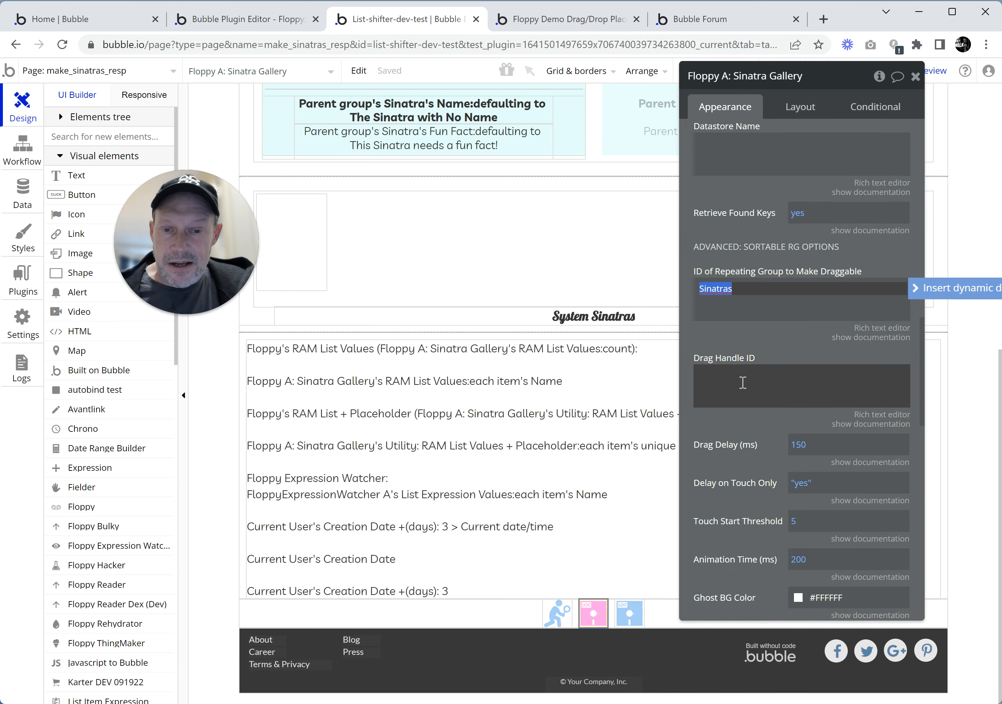
scroll(768, 324, down, 3)
scroll(768, 324, down, 6)
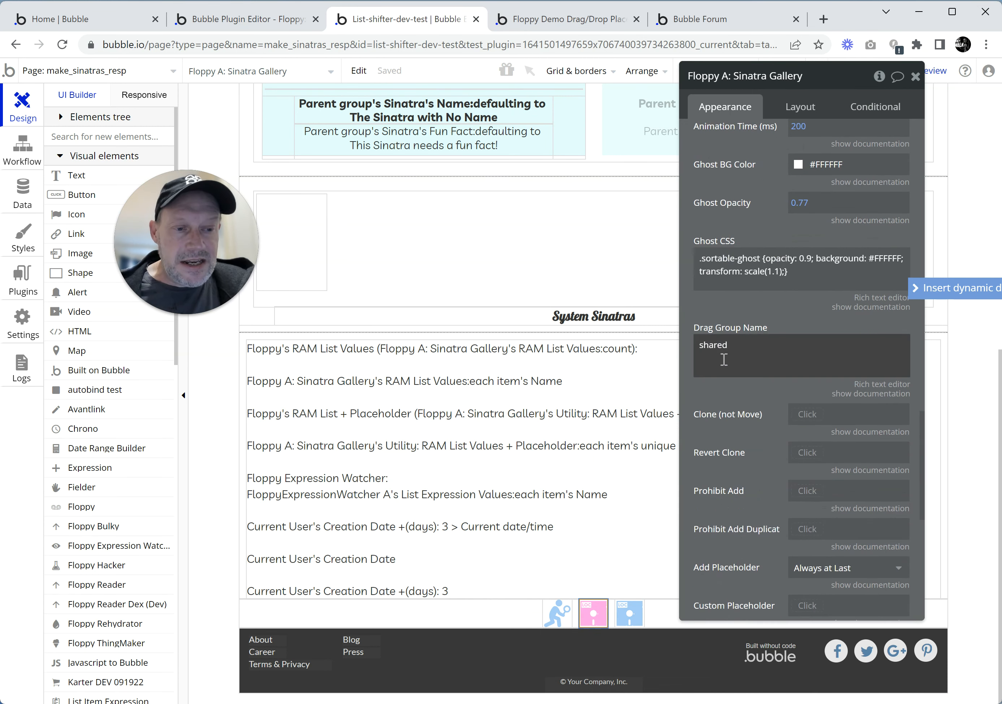
click(861, 394)
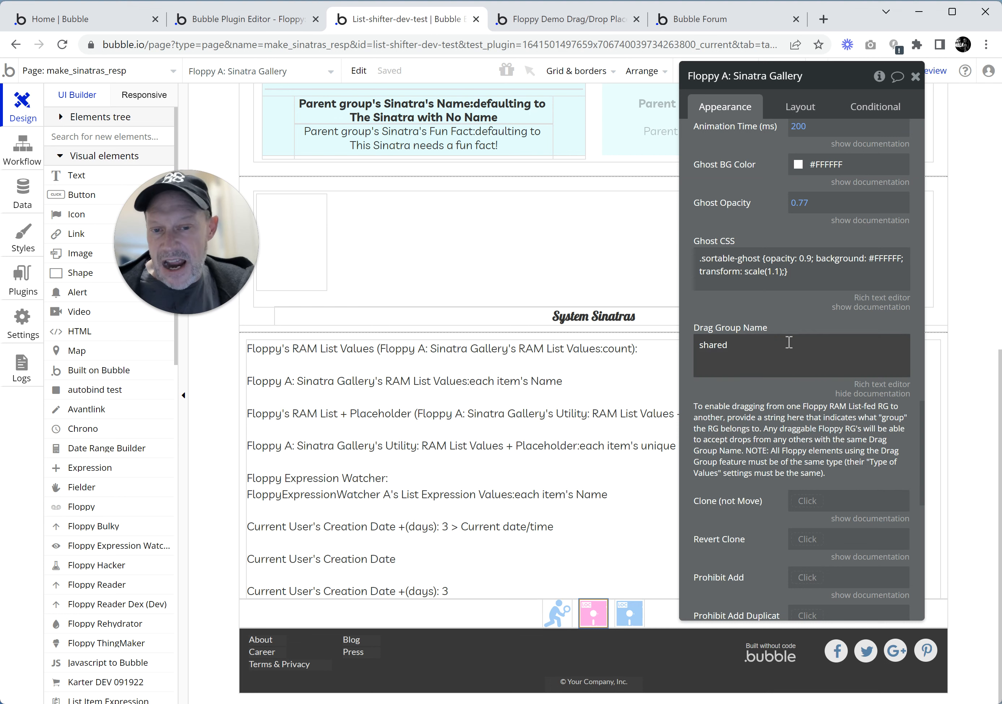
Step: Compare the ID Attribute of RepeatingGroup System Sinatras with the draggable repeating group ID in Floppy B: System Sinatras
click(500, 294)
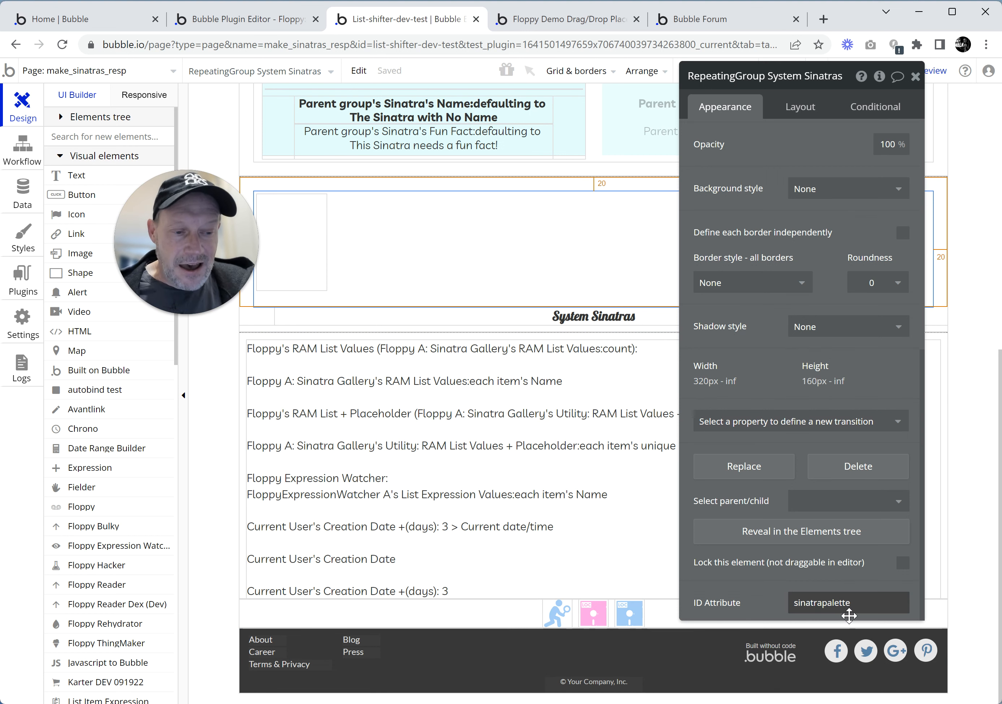
double_click(850, 607)
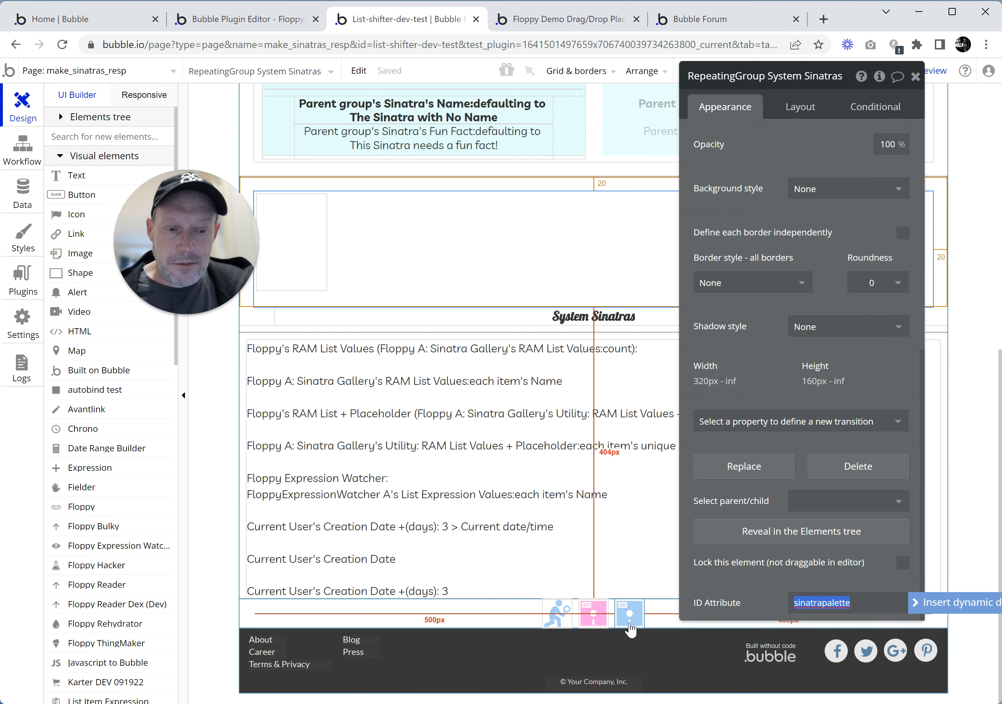
click(630, 616)
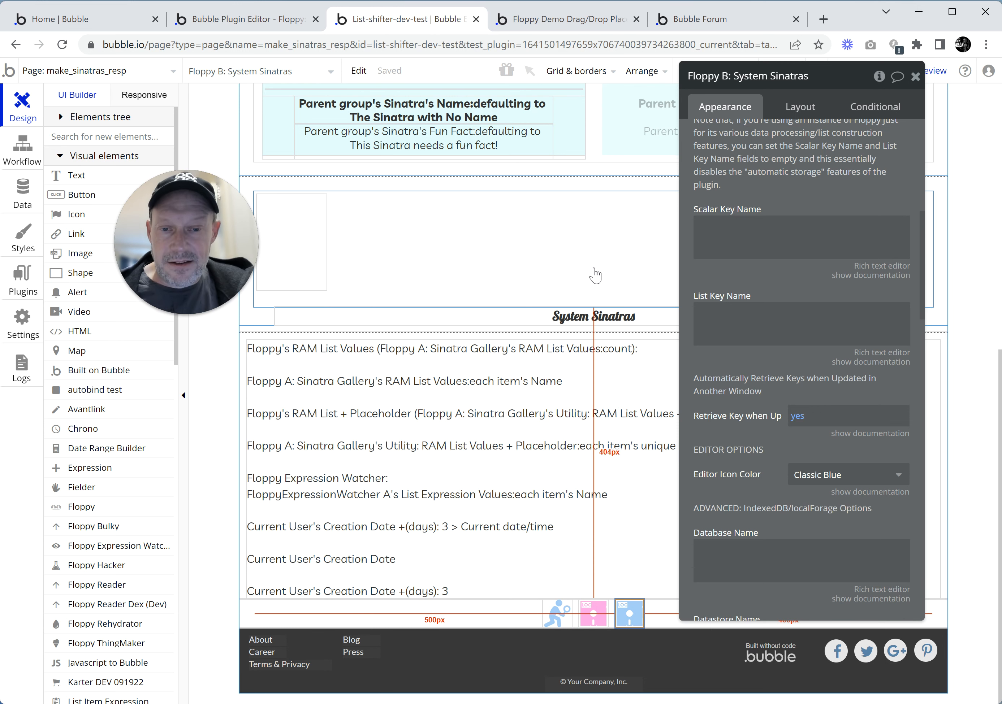
scroll(797, 275, down, 10)
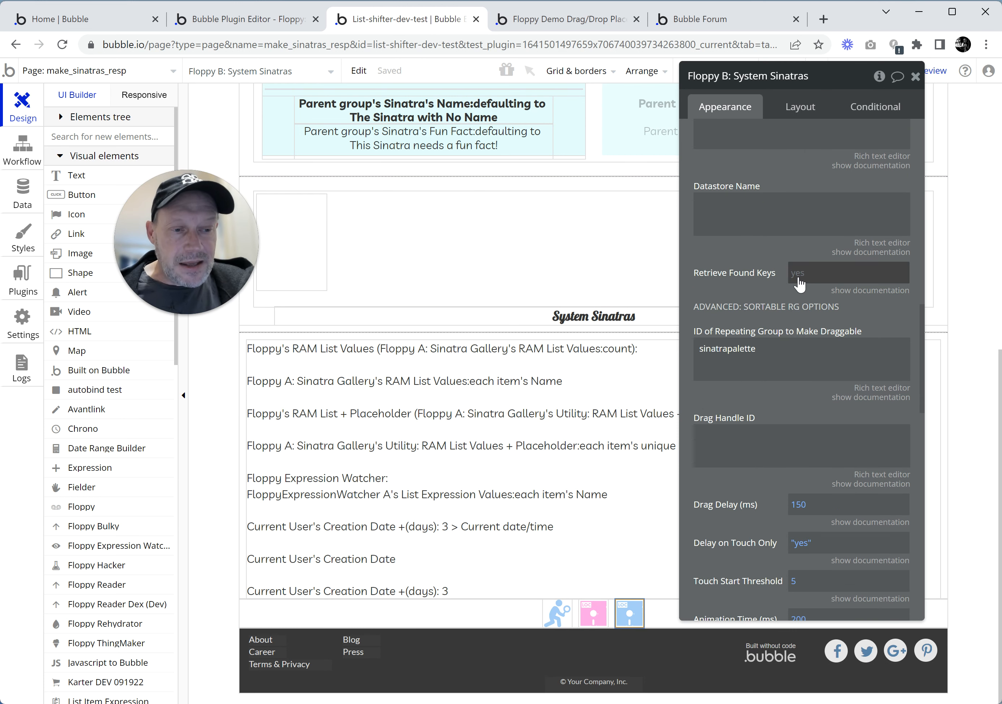
scroll(797, 283, down, 2)
double_click(777, 278)
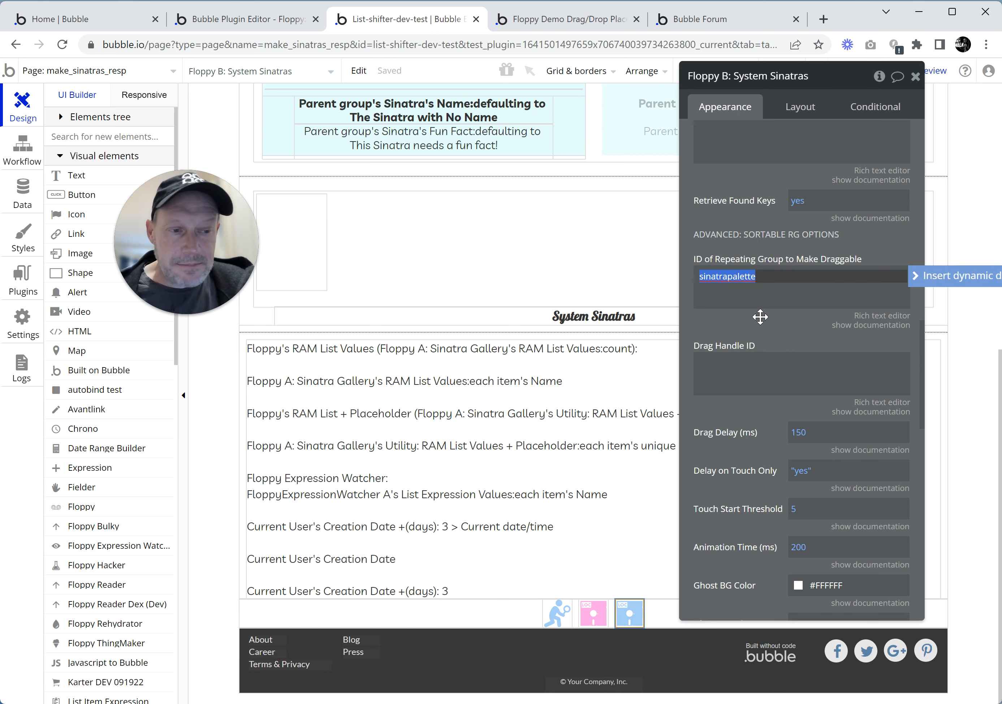
click(765, 329)
Step: Compare the Drag Group Name of Floppy B: System Sinatras with that of Floppy A: Sinatra Gallery
scroll(765, 327, down, 6)
click(736, 492)
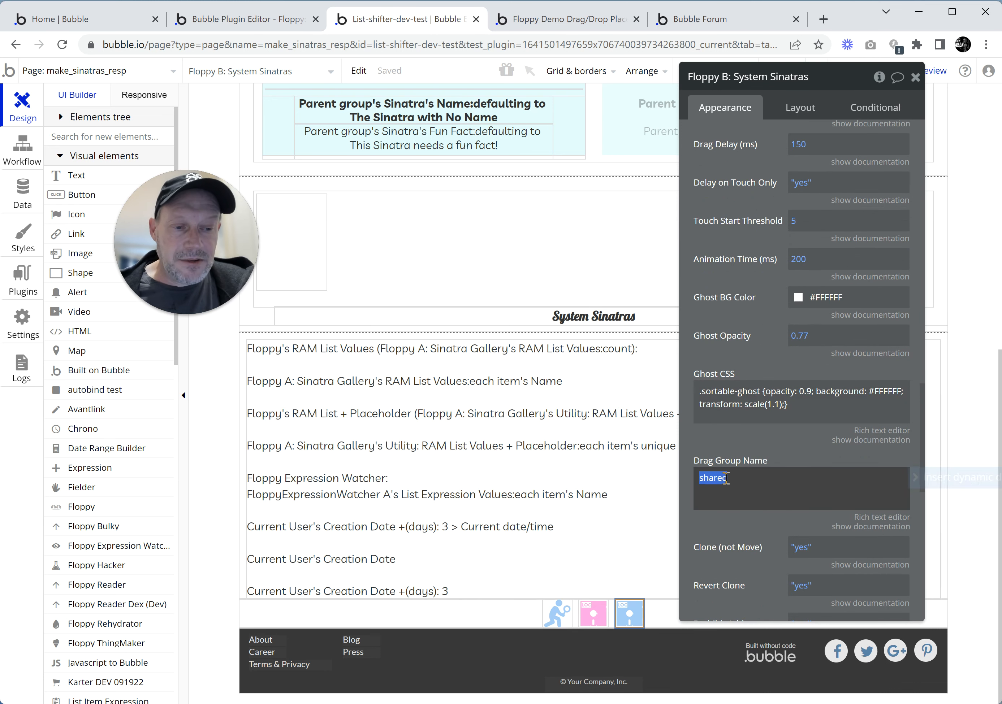
click(767, 481)
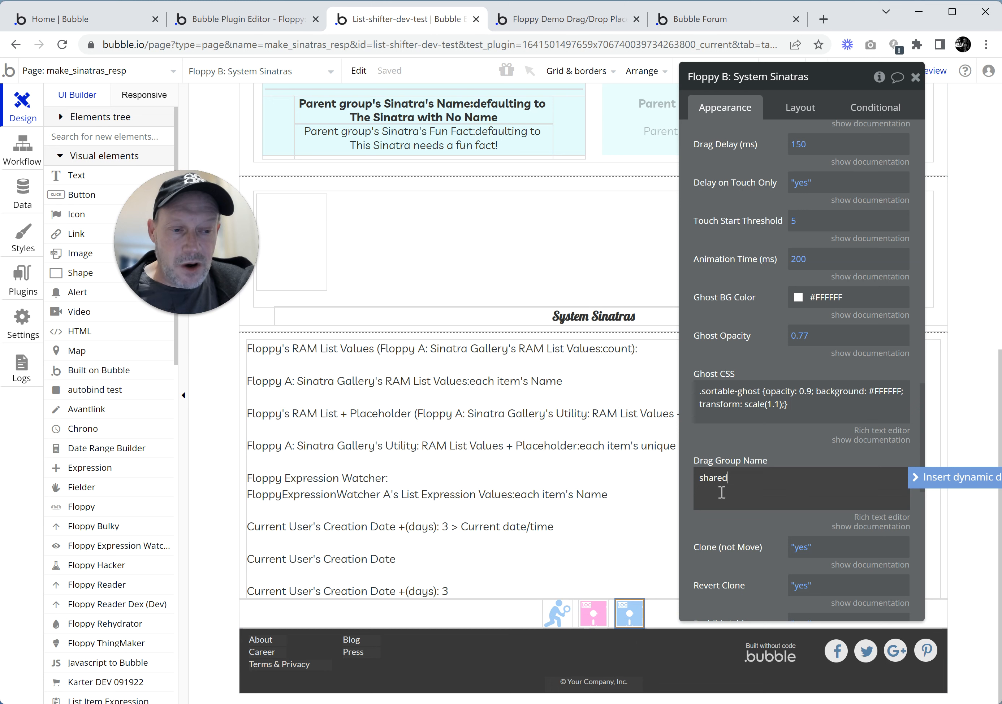
click(593, 613)
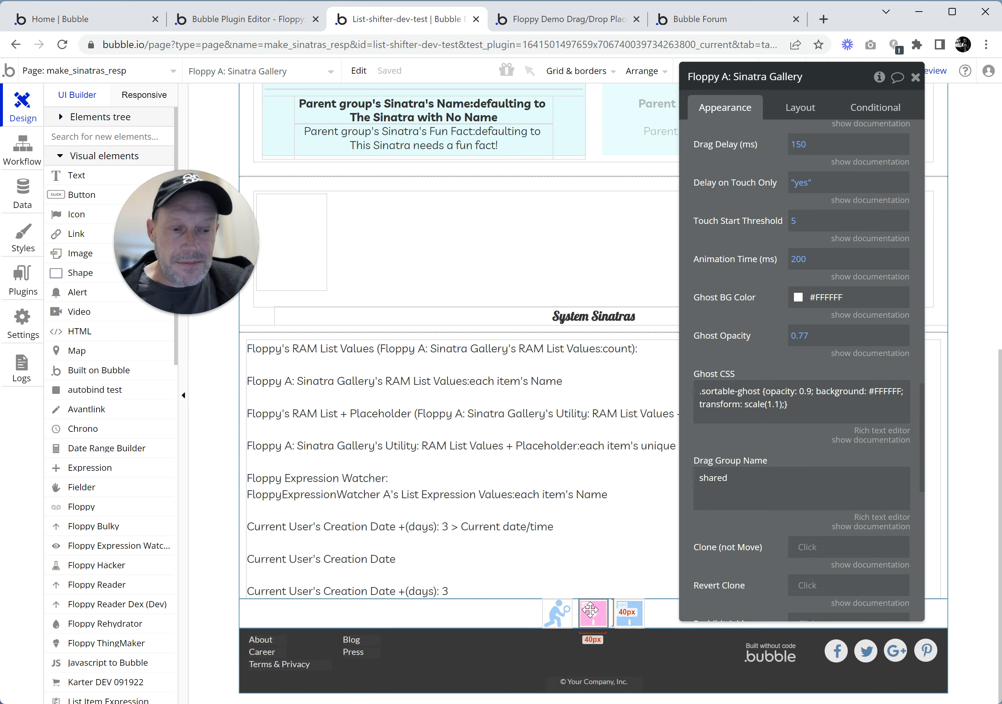
click(740, 484)
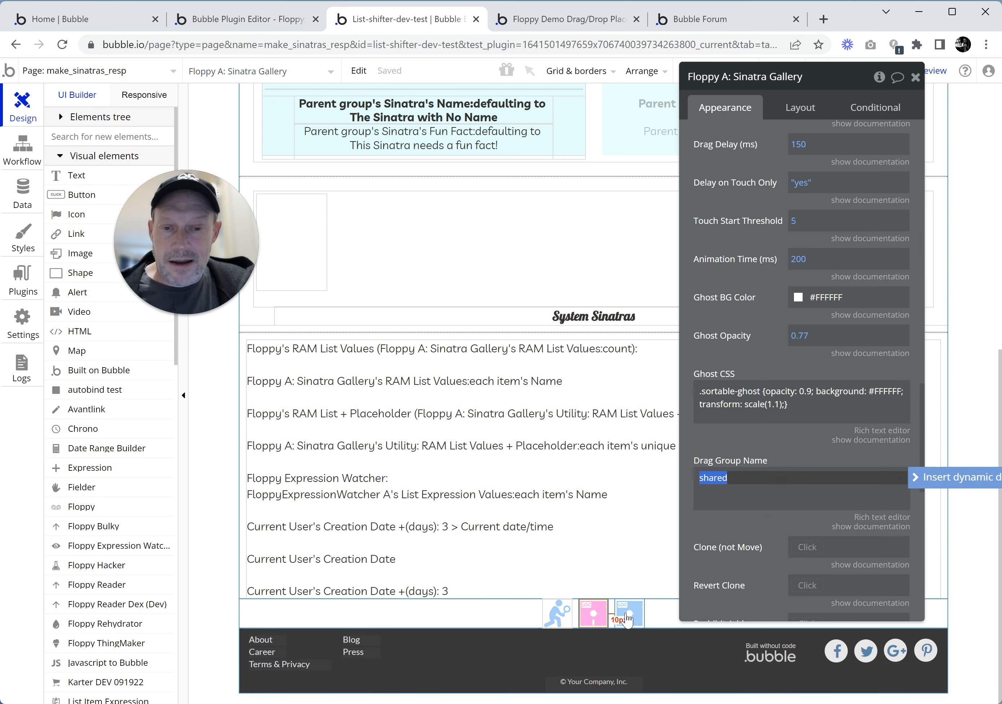
Step: Switch to the Floppy demo page and add the Insectoid Sinatra from System Sinatras to the gallery after Supermodel Sinatra
click(568, 19)
drag(187, 242, 615, 246)
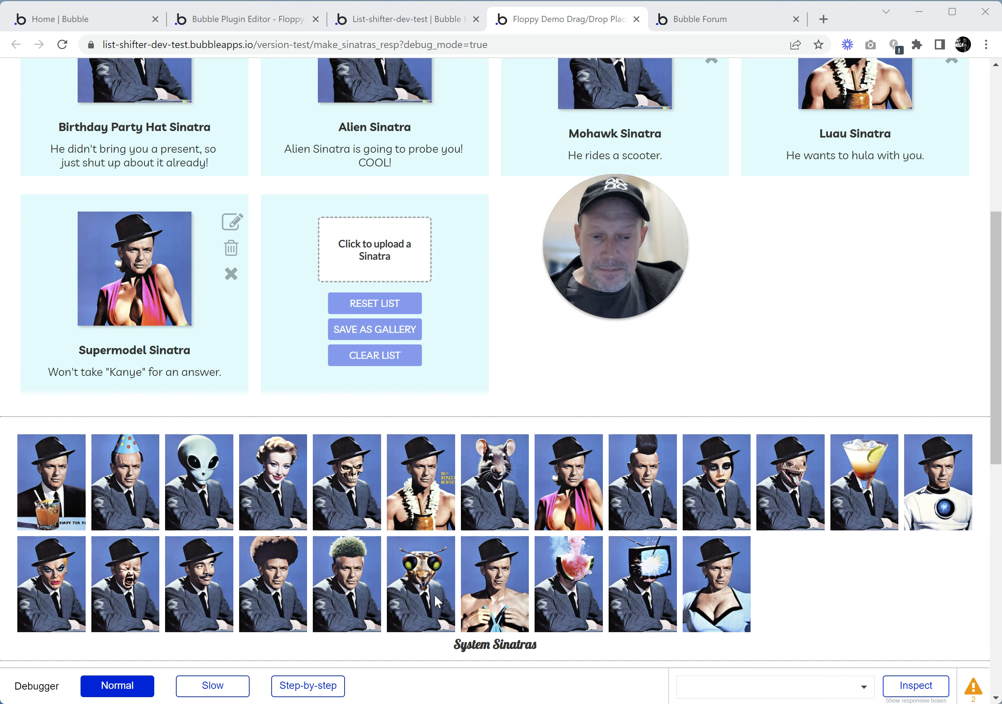
drag(439, 599, 410, 296)
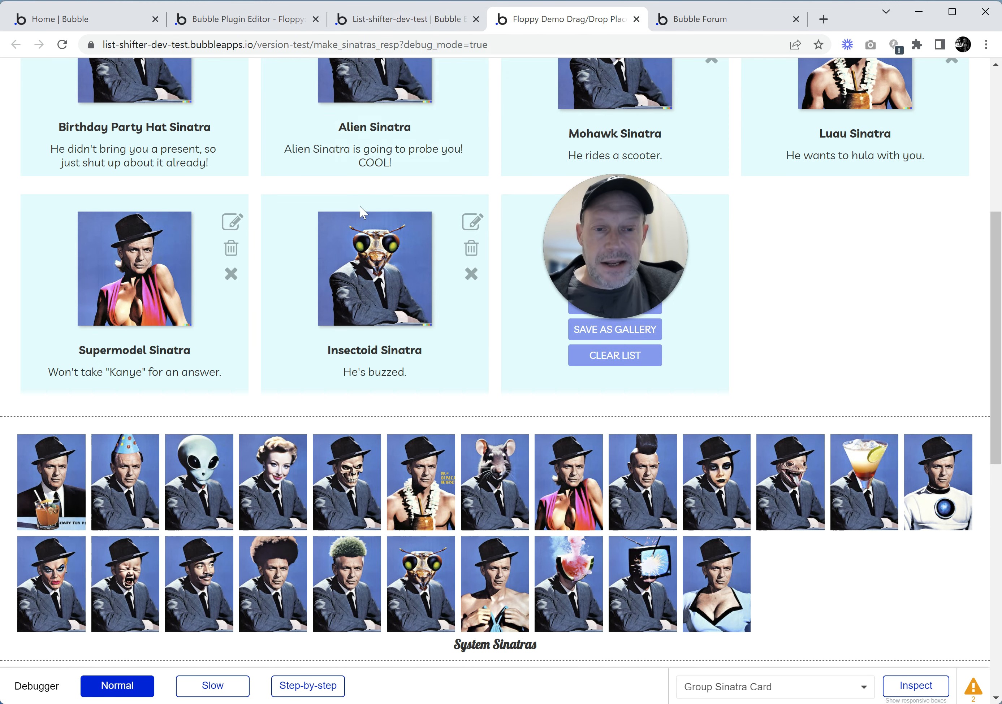
Step: Return to the Bubble editor and open the properties of Floppy B: System Sinatras at its drag group and clone options
click(433, 9)
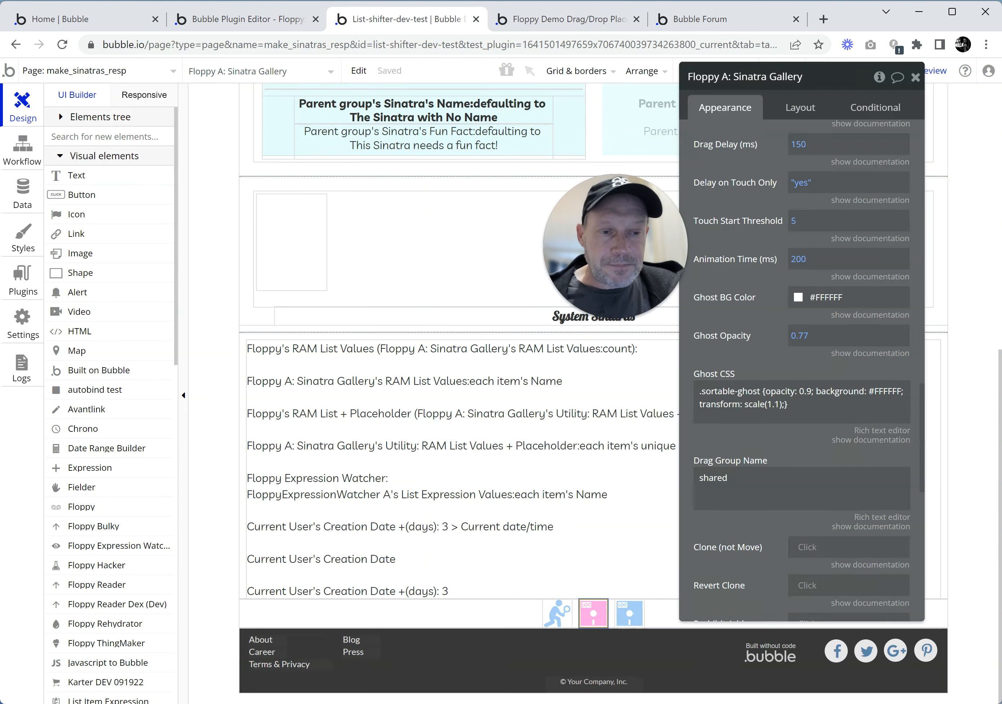
click(639, 611)
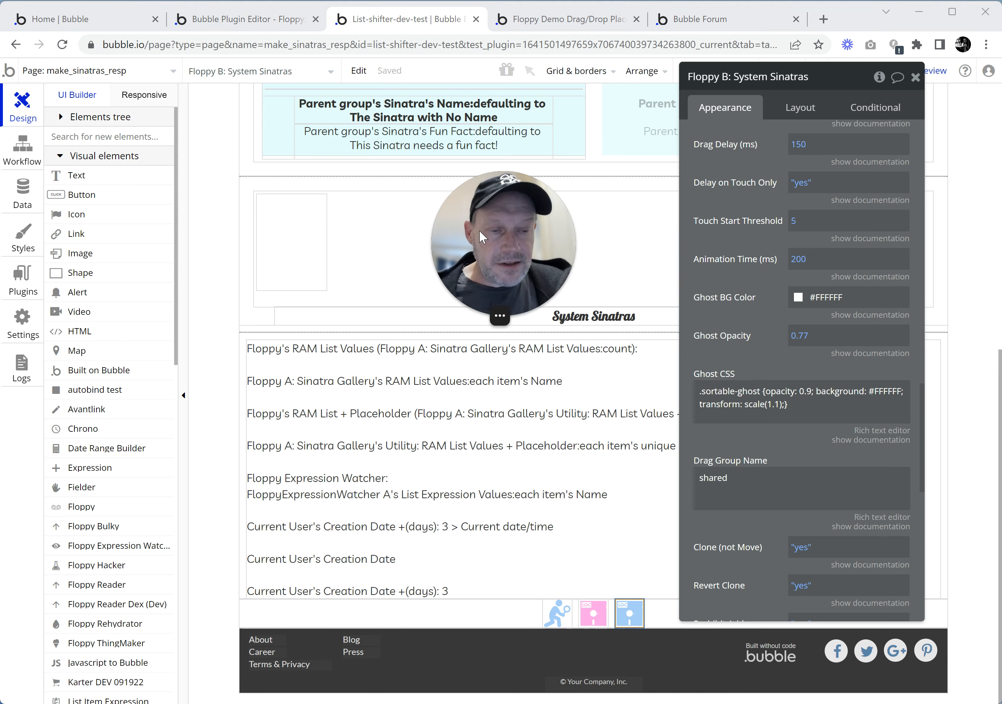
Step: Show the documentation of the Clone (not Move) option of Floppy B: System Sinatras
scroll(754, 335, down, 5)
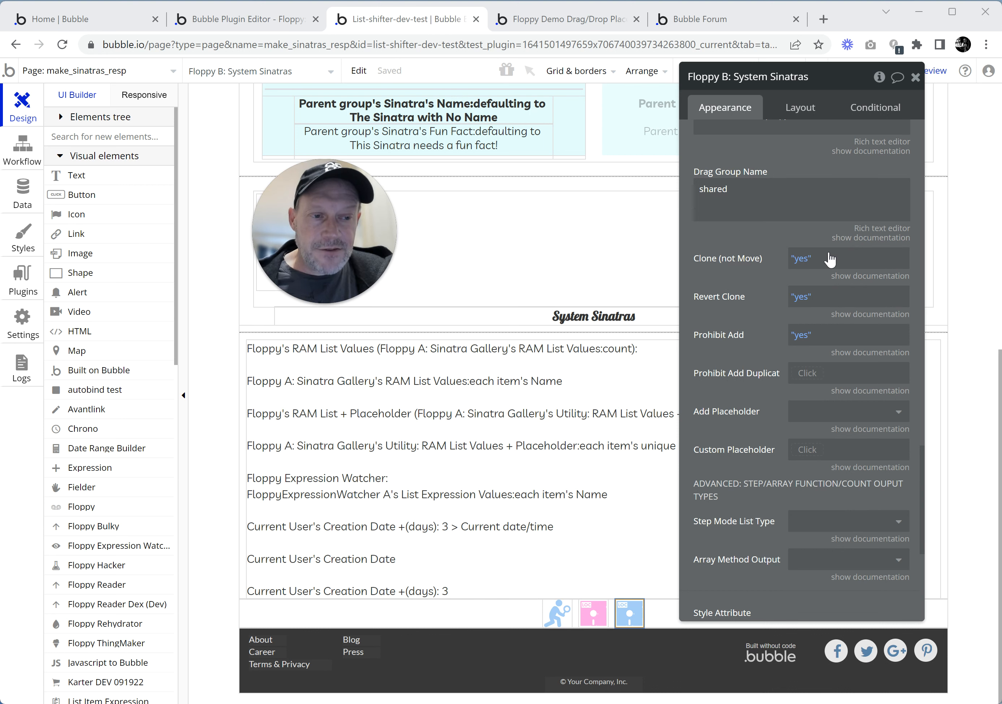
click(844, 278)
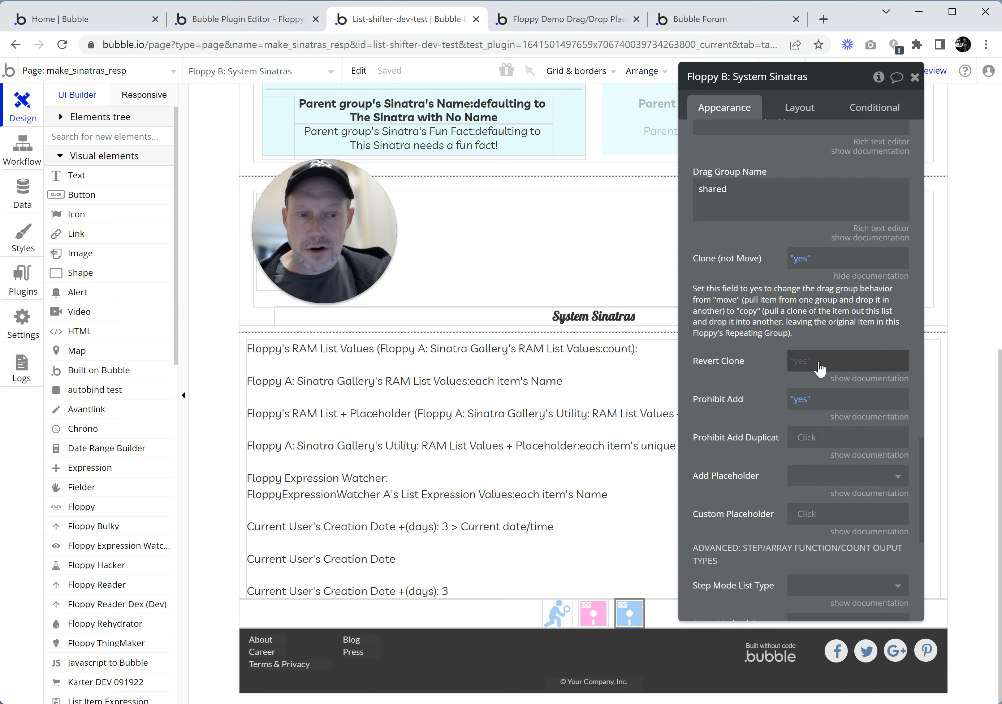
Step: Switch to the Floppy demo page, remove Supermodel Sinatra from the gallery and add it again from System Sinatras after Insectoid Sinatra
click(597, 19)
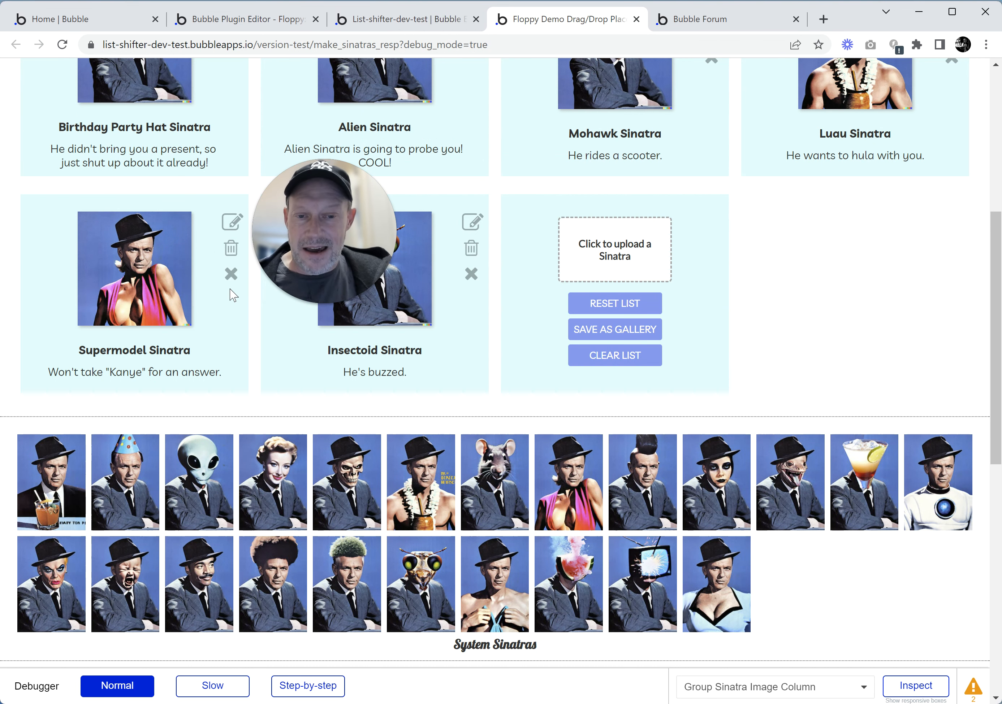
click(230, 274)
drag(570, 500, 470, 248)
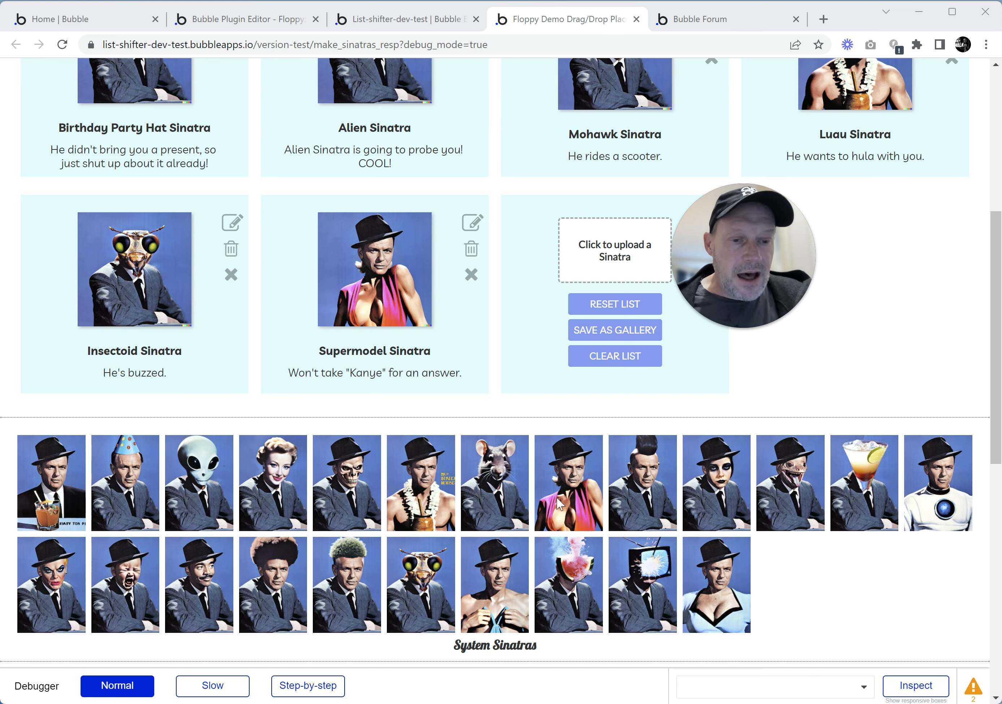
Step: Try to move Supermodel Sinatra to other positions within the System Sinatras list
drag(569, 503, 706, 491)
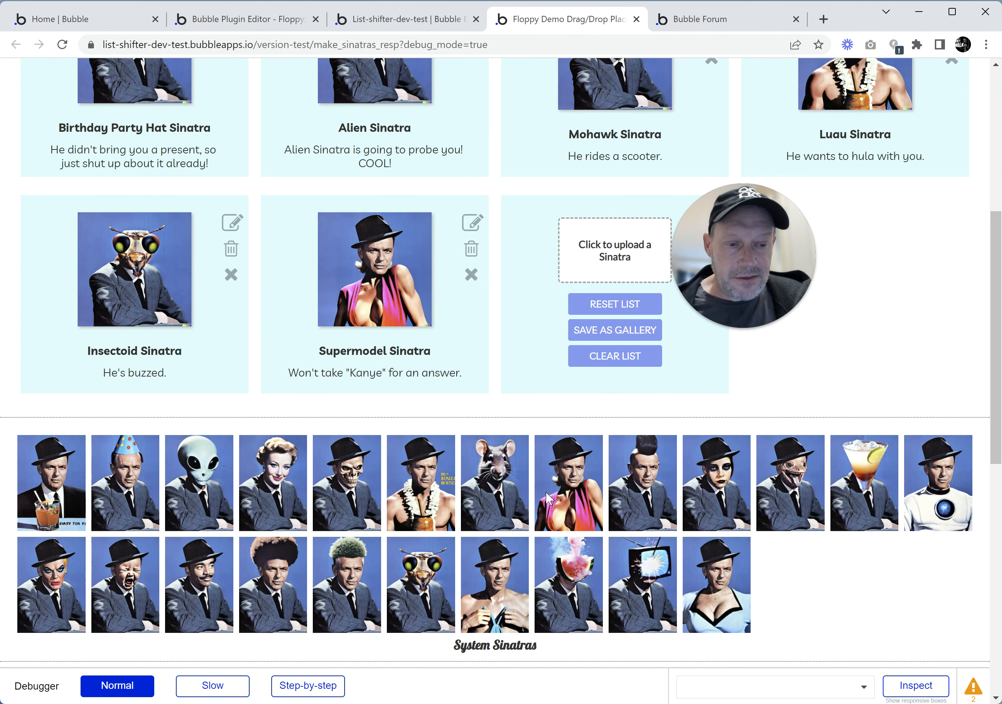
drag(590, 493, 741, 495)
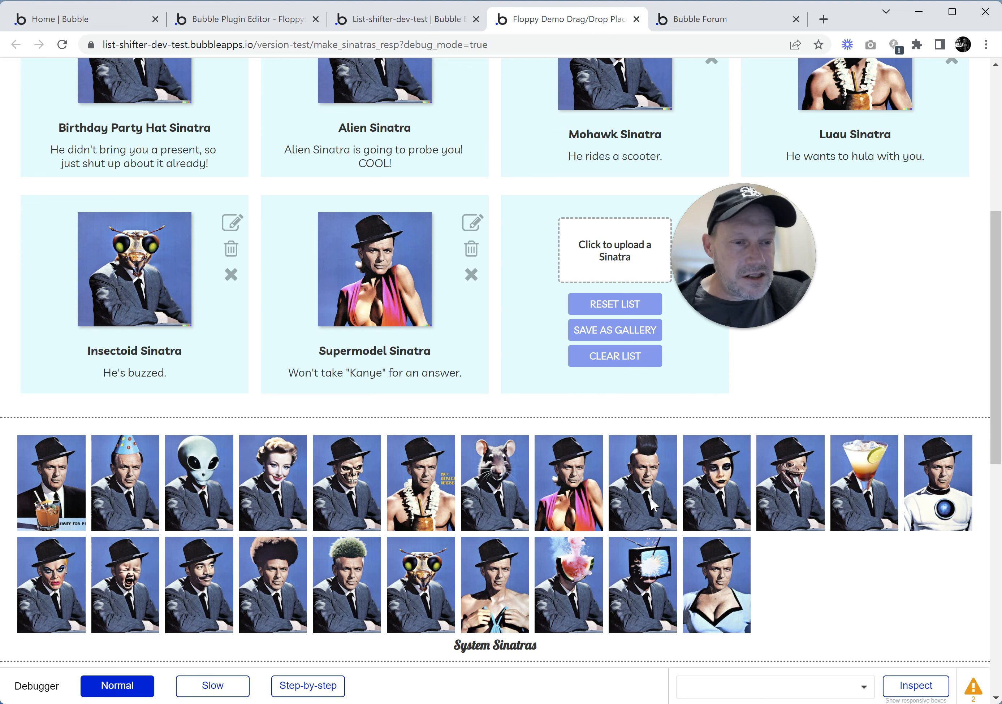
drag(569, 501, 490, 502)
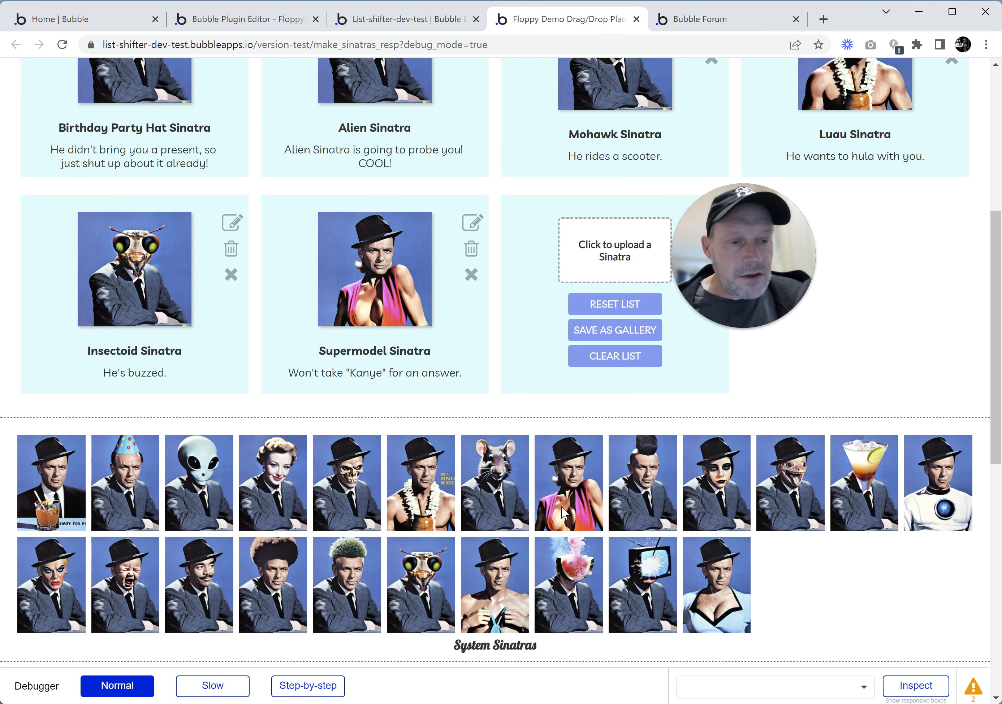
drag(575, 486, 834, 587)
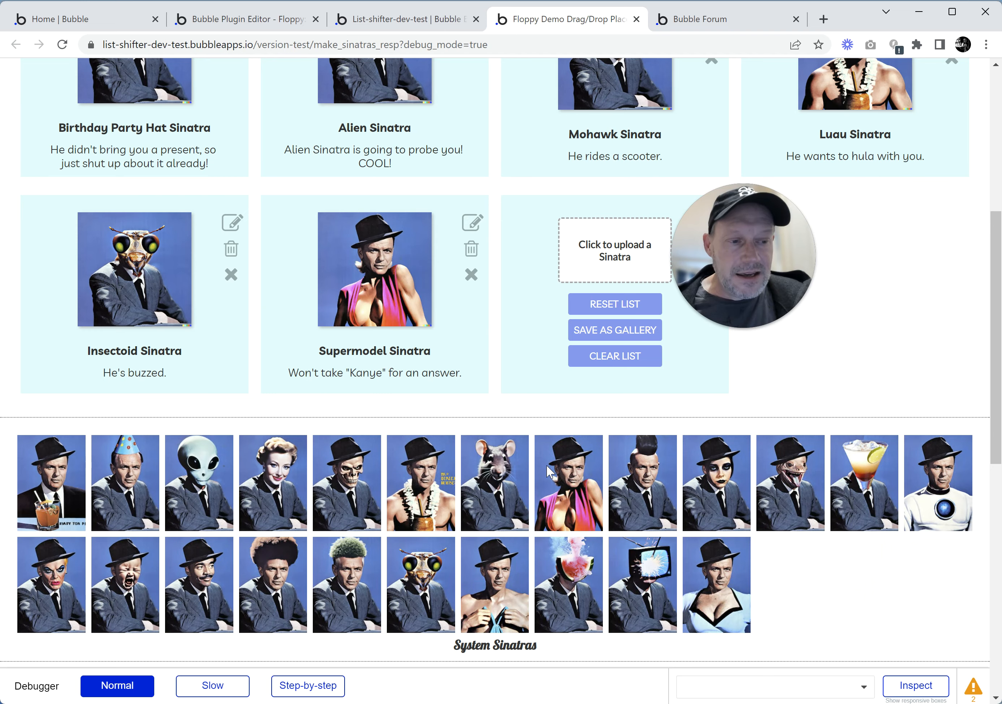
Step: Return to the Bubble editor and show the documentation of the Revert Clone and Prohibit Add options of Floppy B: System Sinatras
click(430, 20)
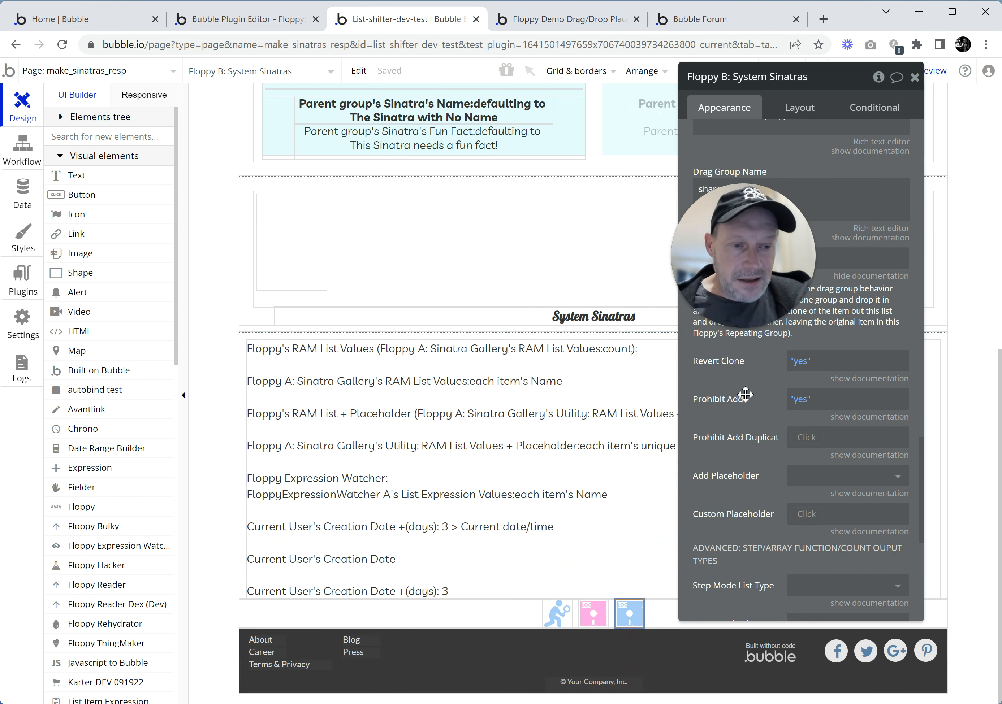
drag(725, 279, 585, 336)
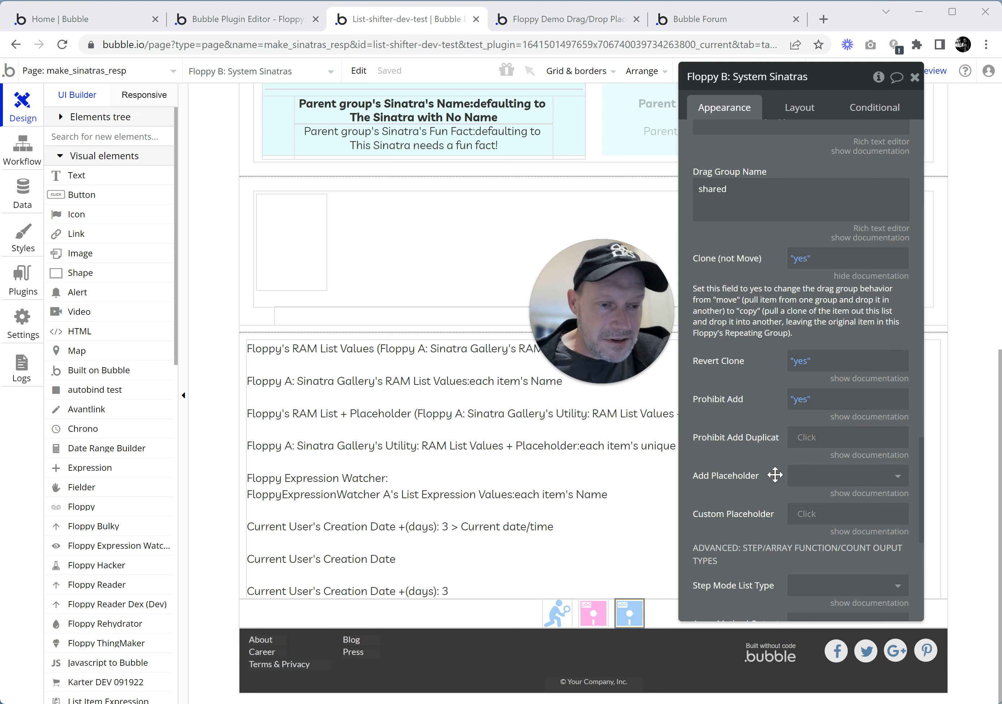
click(858, 379)
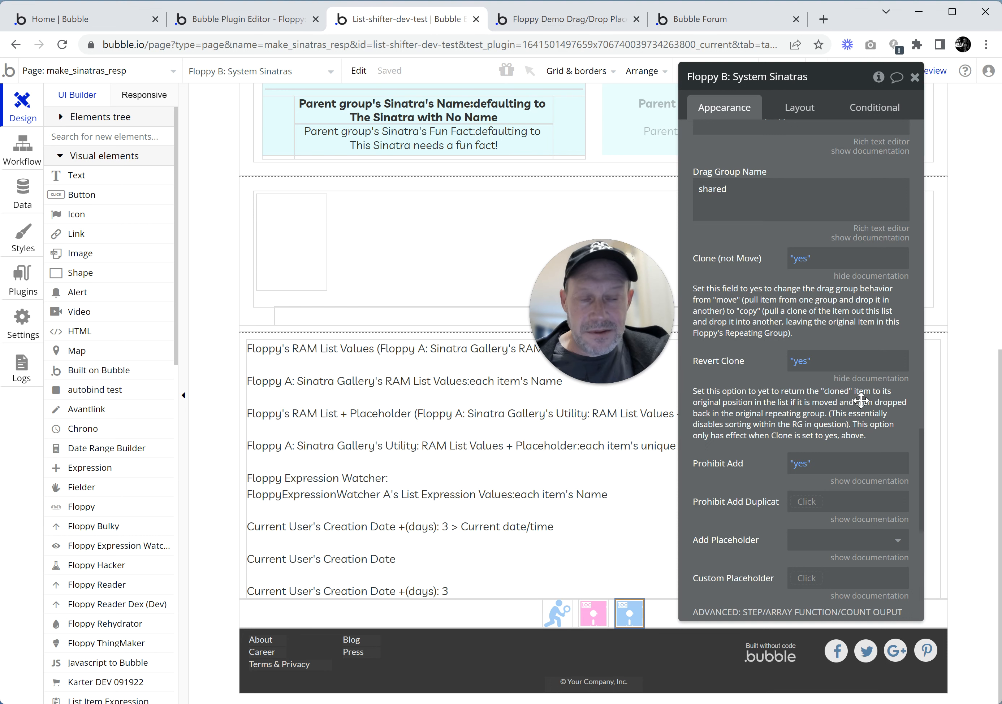
scroll(790, 396, down, 2)
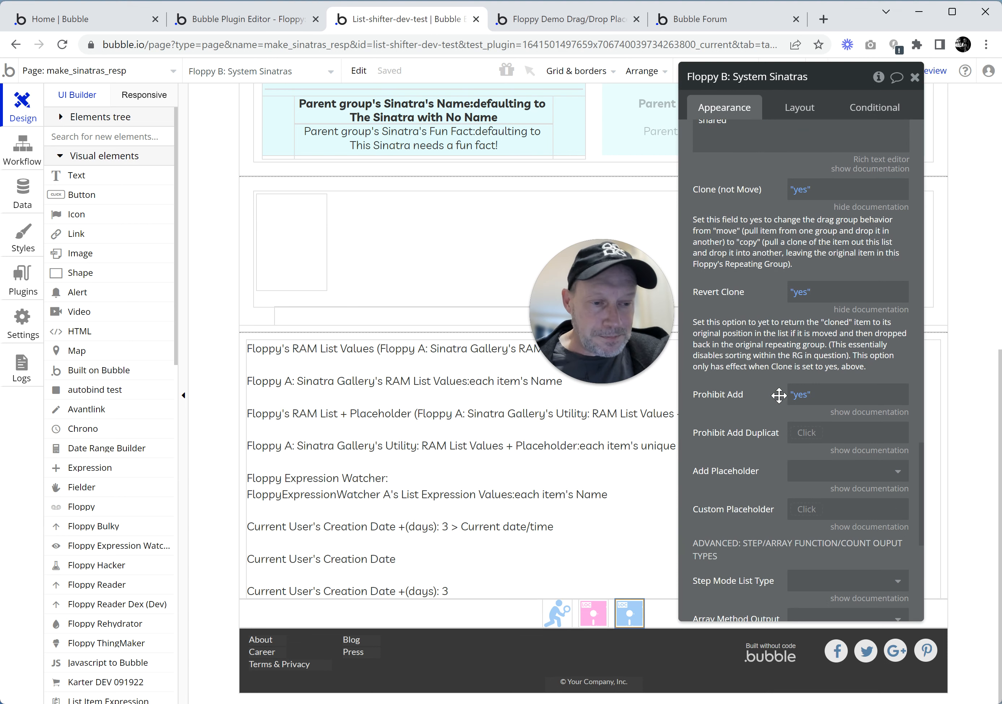
click(836, 410)
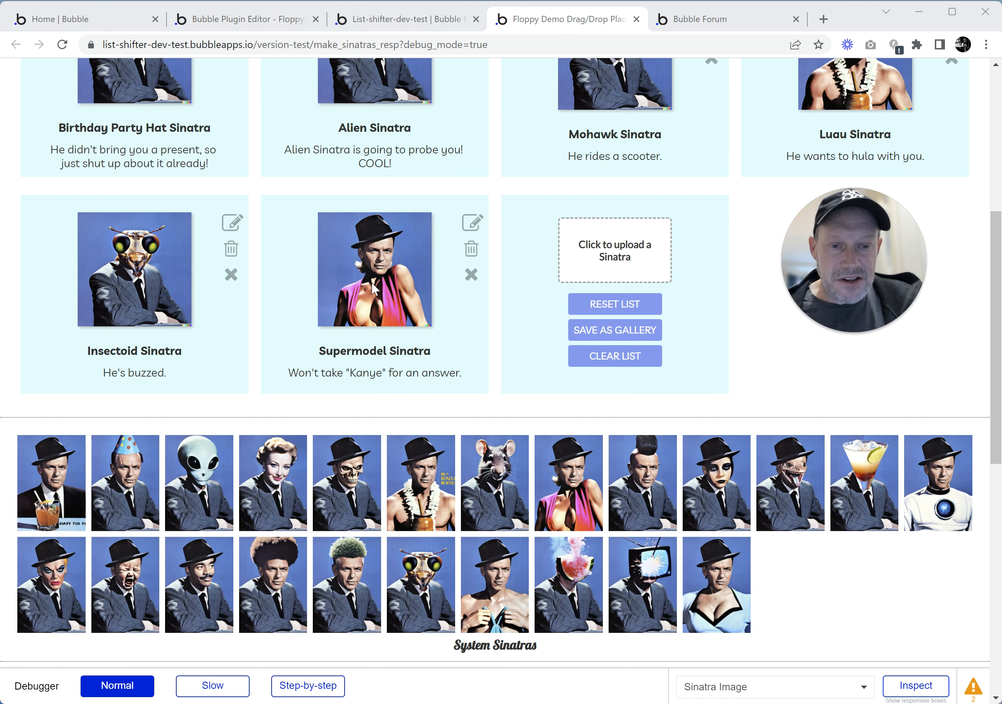
Step: On the Floppy demo page, try to drop Supermodel Sinatra into System Sinatras and add Ratface Sinatra to the end of the gallery
drag(393, 298, 614, 525)
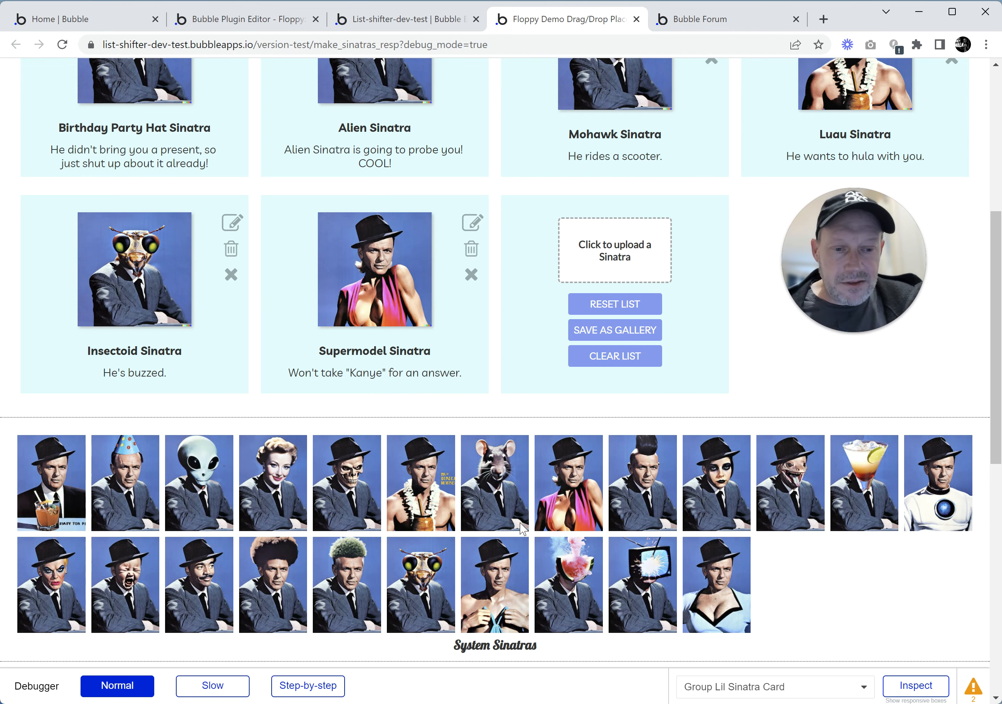
drag(489, 514, 530, 346)
drag(362, 265, 481, 511)
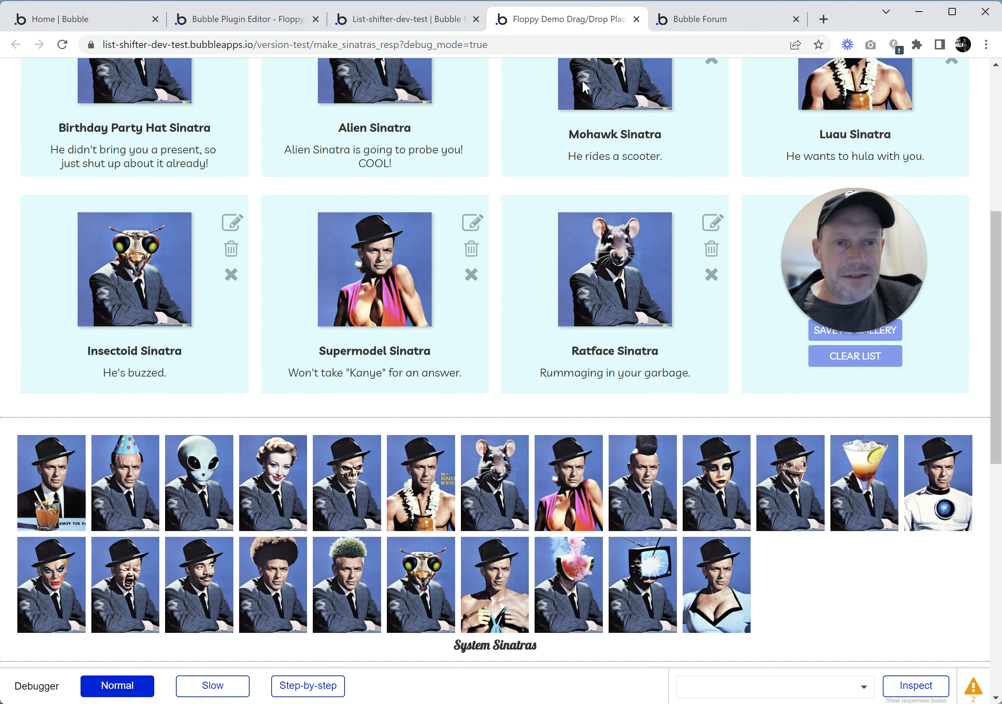
Step: Return to the Bubble editor and clear the Prohibit Add expression of Floppy B: System Sinatras
click(389, 20)
drag(820, 80, 573, 91)
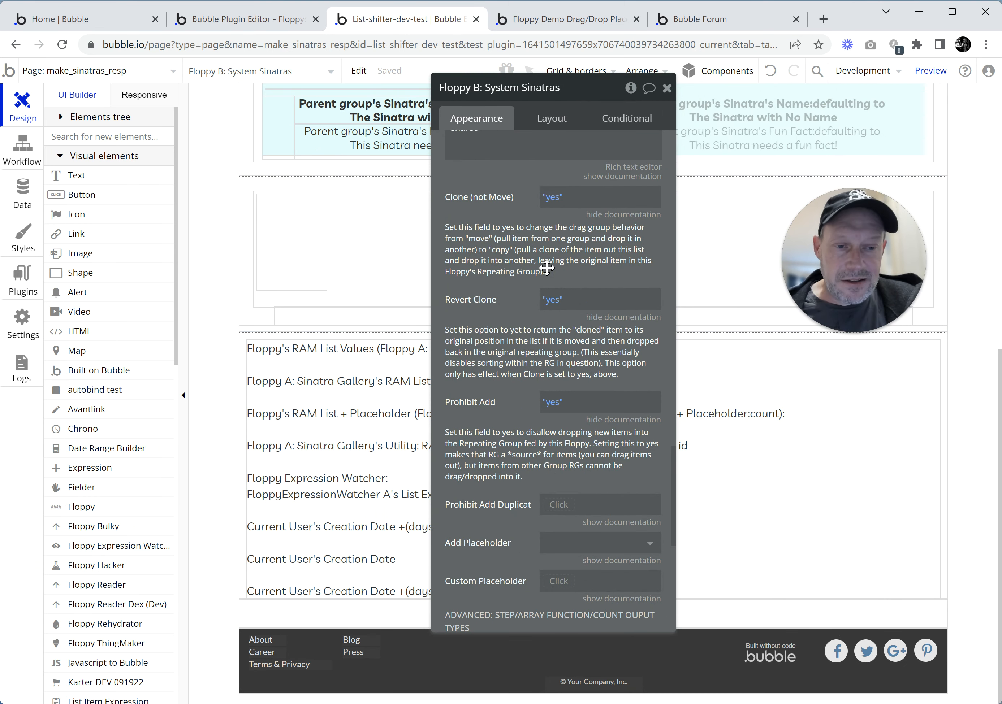
click(552, 405)
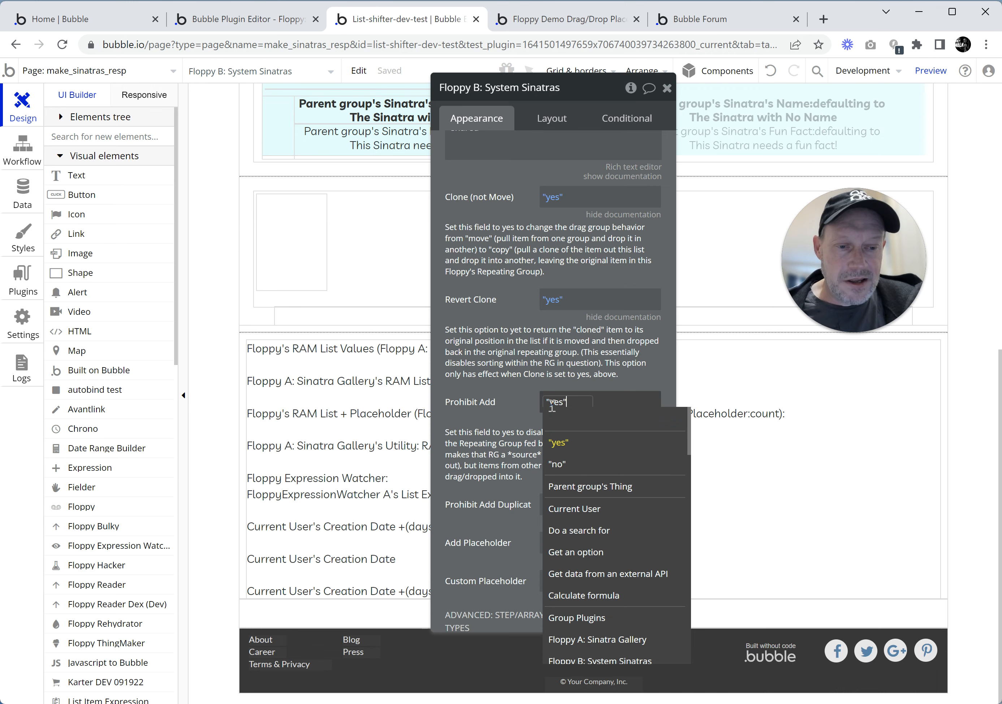
click(555, 466)
right_click(580, 405)
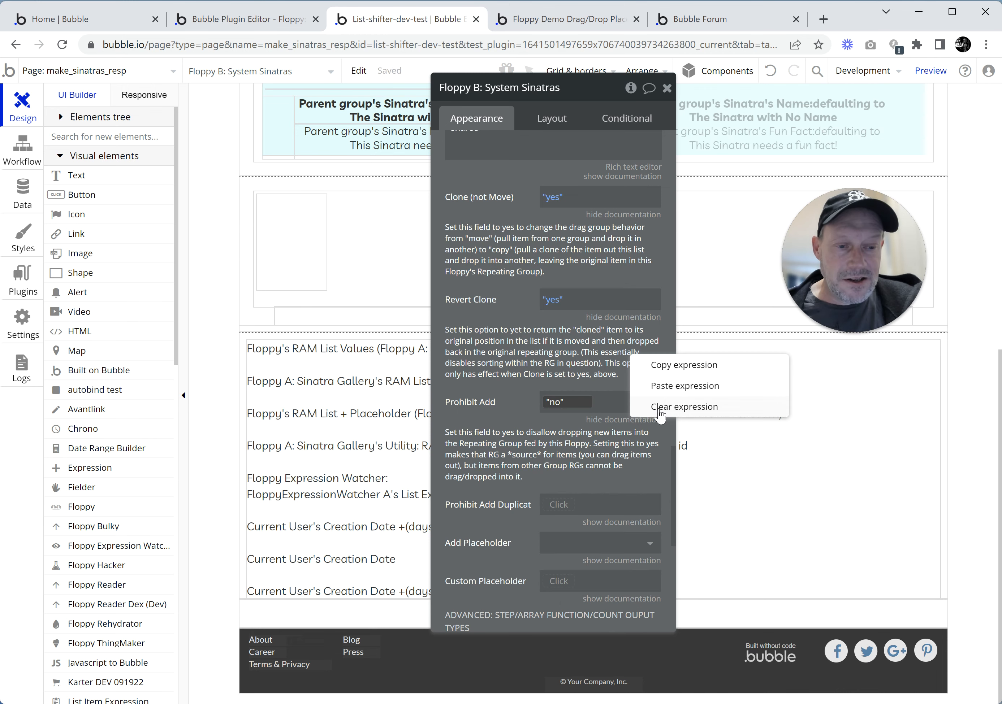
click(657, 410)
Step: Refresh the Floppy demo page and add the Pinup, Exploding TV Head, Exploding Watermelon Head and Giant Afro Sinatras from the gallery to System Sinatras
click(564, 20)
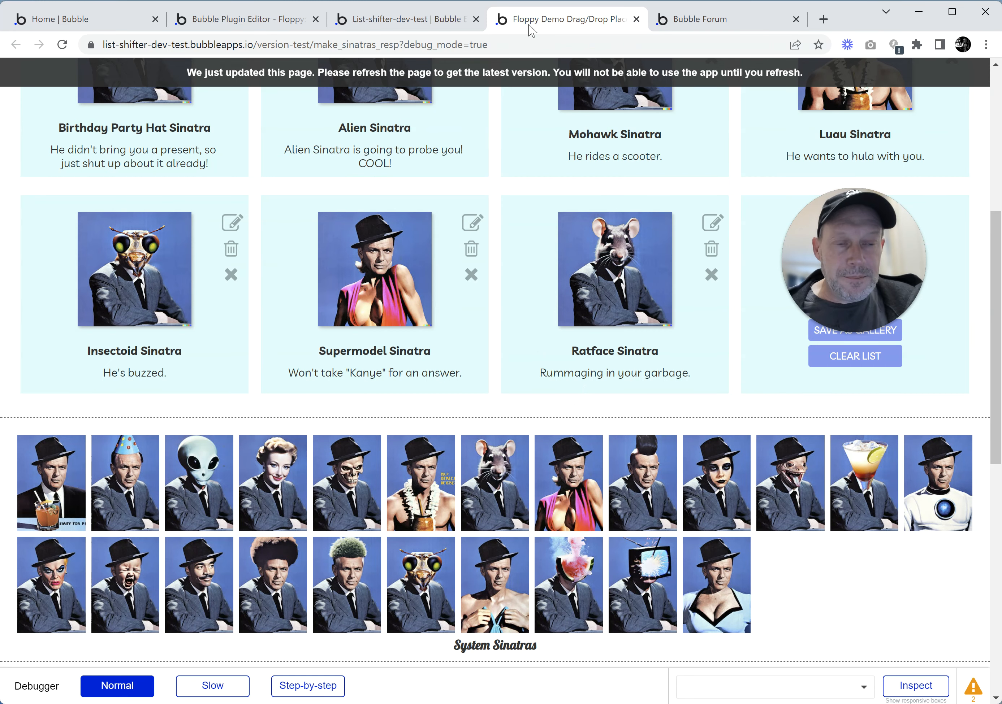
click(592, 81)
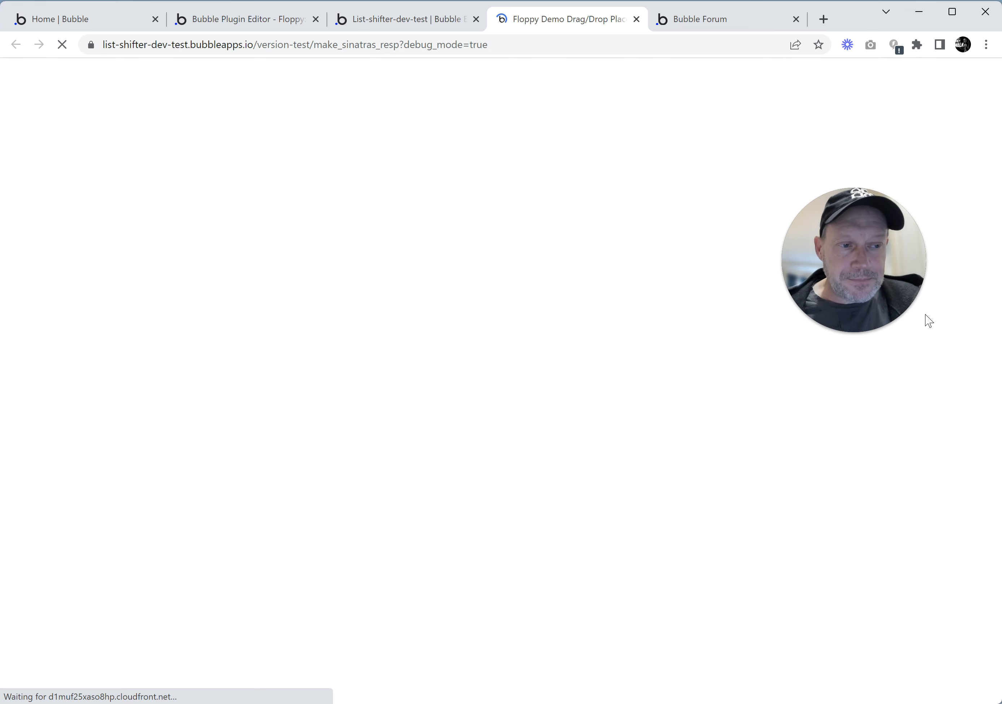
drag(899, 312, 807, 232)
scroll(535, 297, down, 15)
drag(611, 255, 681, 497)
drag(342, 302, 569, 489)
drag(161, 230, 428, 503)
drag(181, 111, 455, 528)
scroll(485, 499, down, 3)
scroll(487, 428, up, 3)
scroll(528, 543, up, 3)
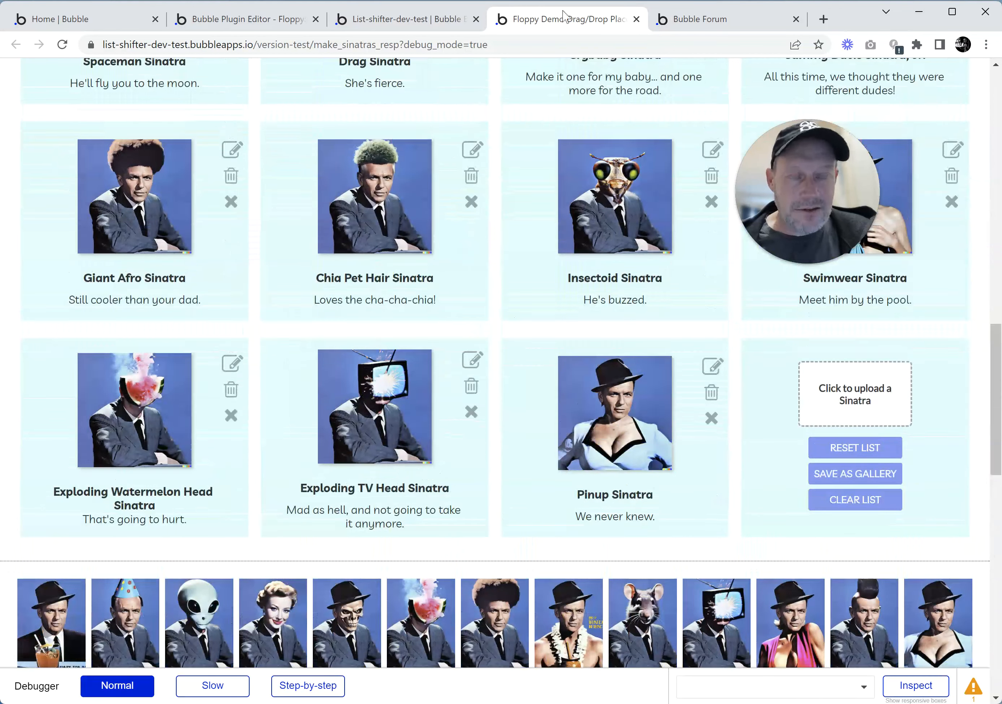
Step: In the Bubble editor, set the prohibit-add-duplicates option of Floppy B: System Sinatras to "yes" and refresh the Floppy demo page
click(427, 22)
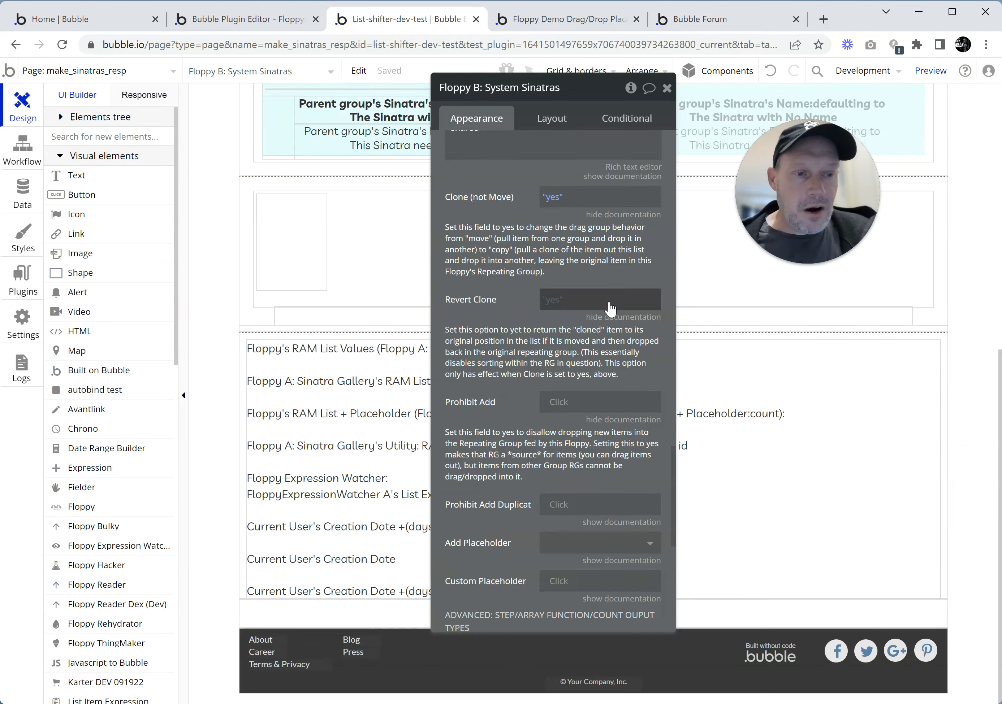
drag(626, 89, 640, 86)
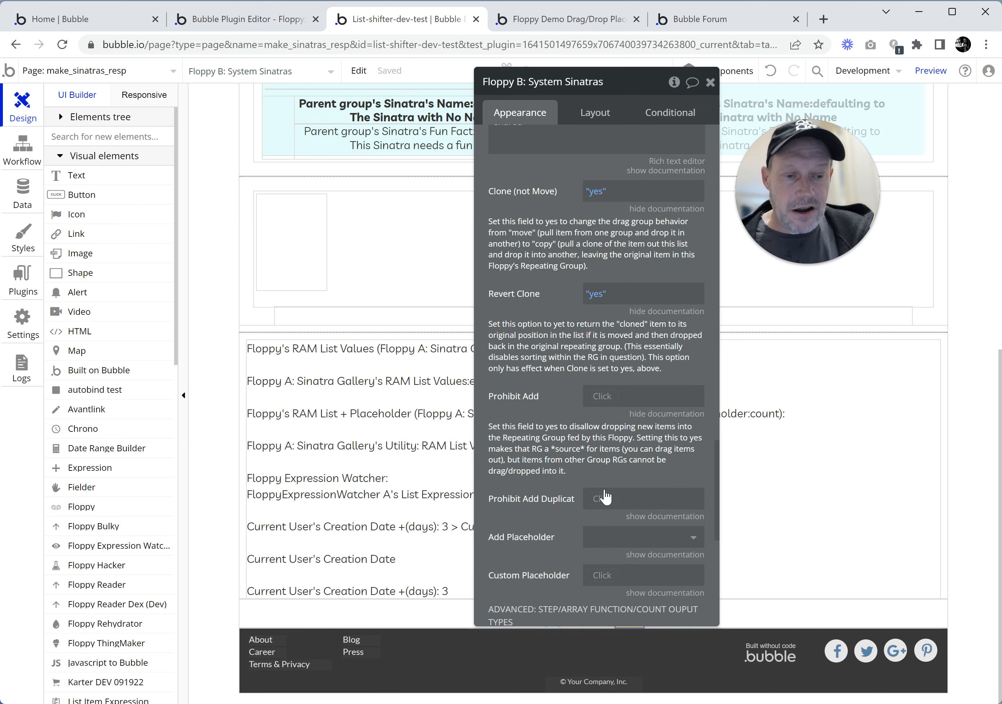
click(650, 517)
click(602, 498)
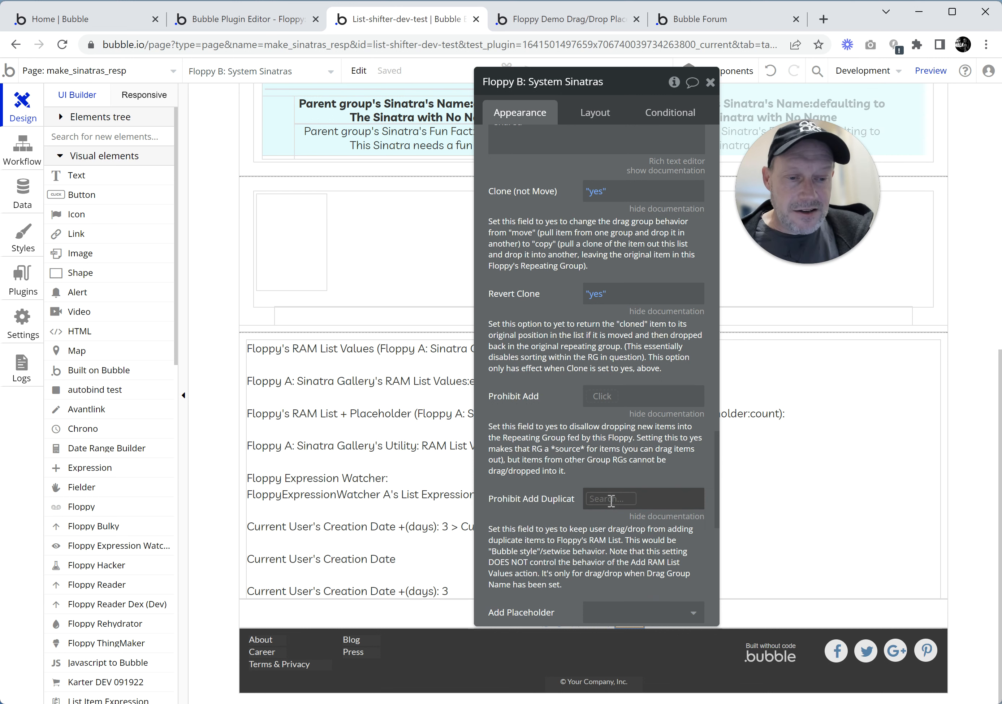
click(616, 543)
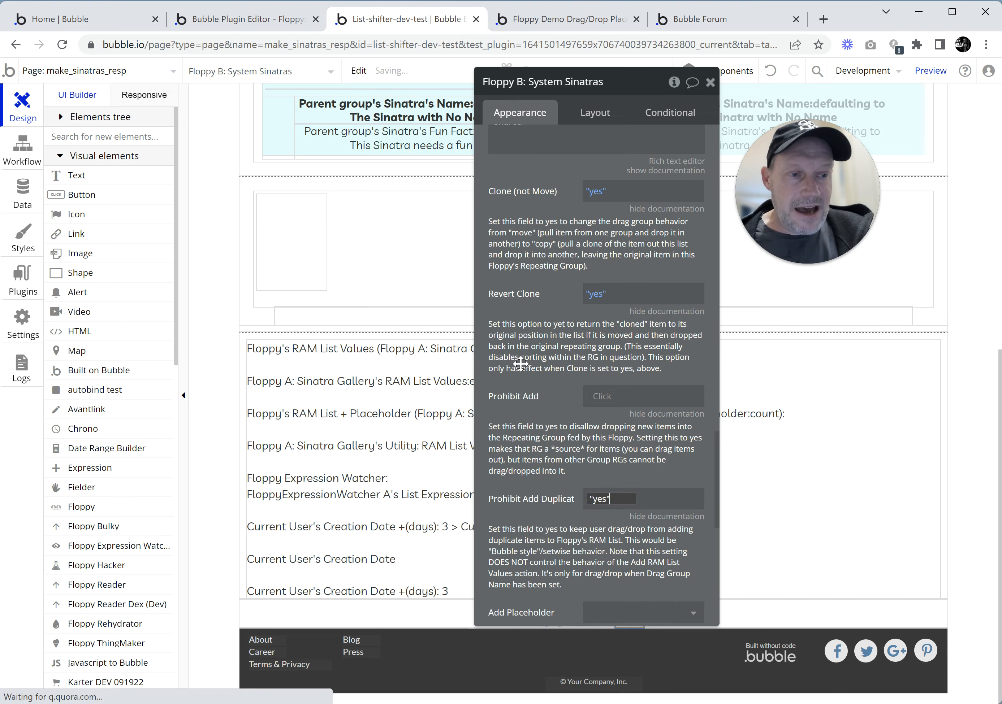
click(590, 31)
click(500, 86)
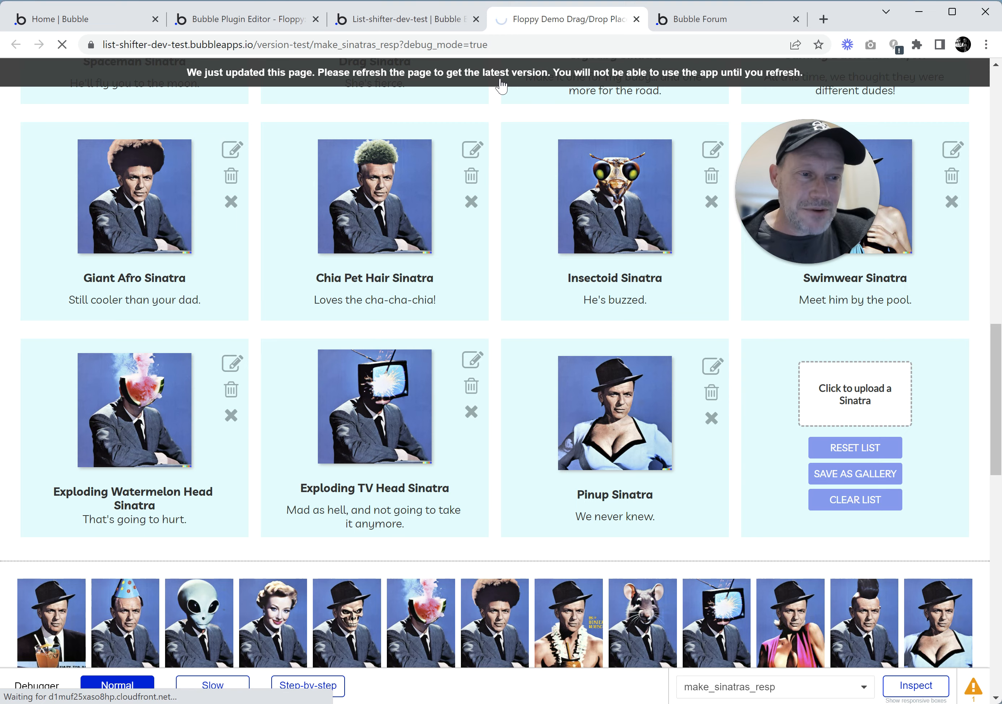
Step: Return to the Bubble editor and examine the Drag Group Name and the clone and prohibit options of Floppy A: Sinatra Gallery
click(445, 28)
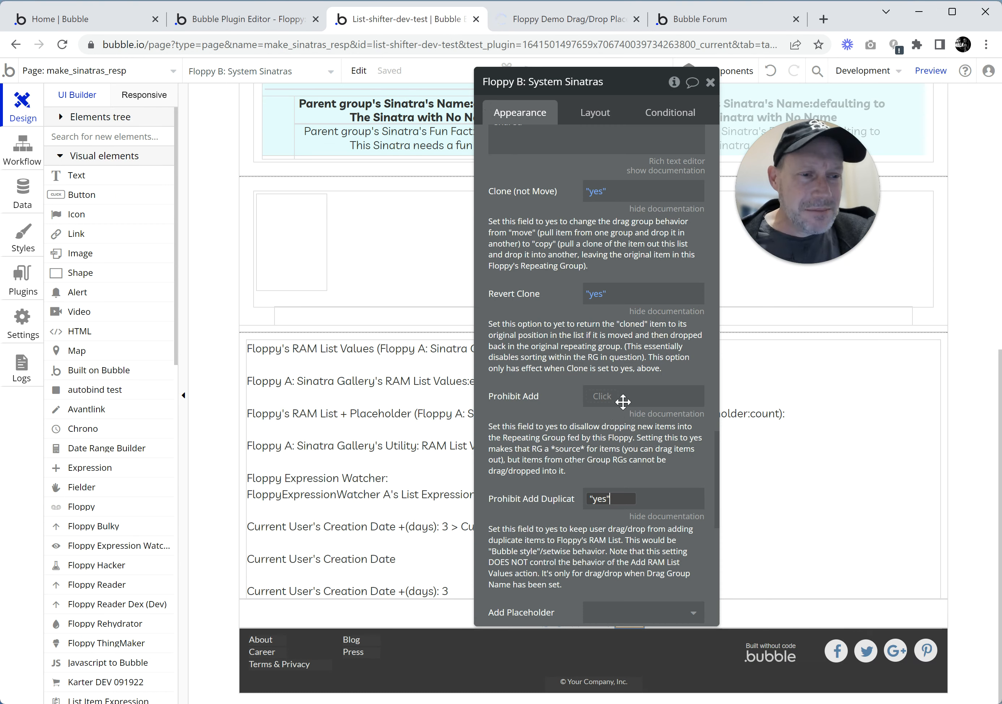
drag(648, 81, 589, 99)
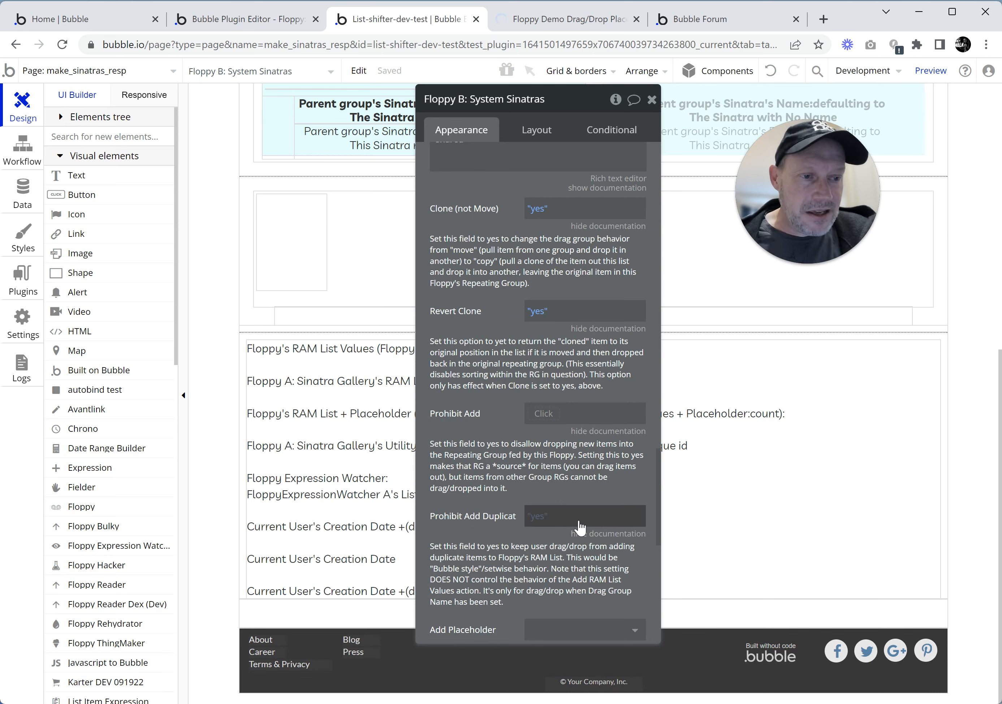
scroll(735, 396, up, 8)
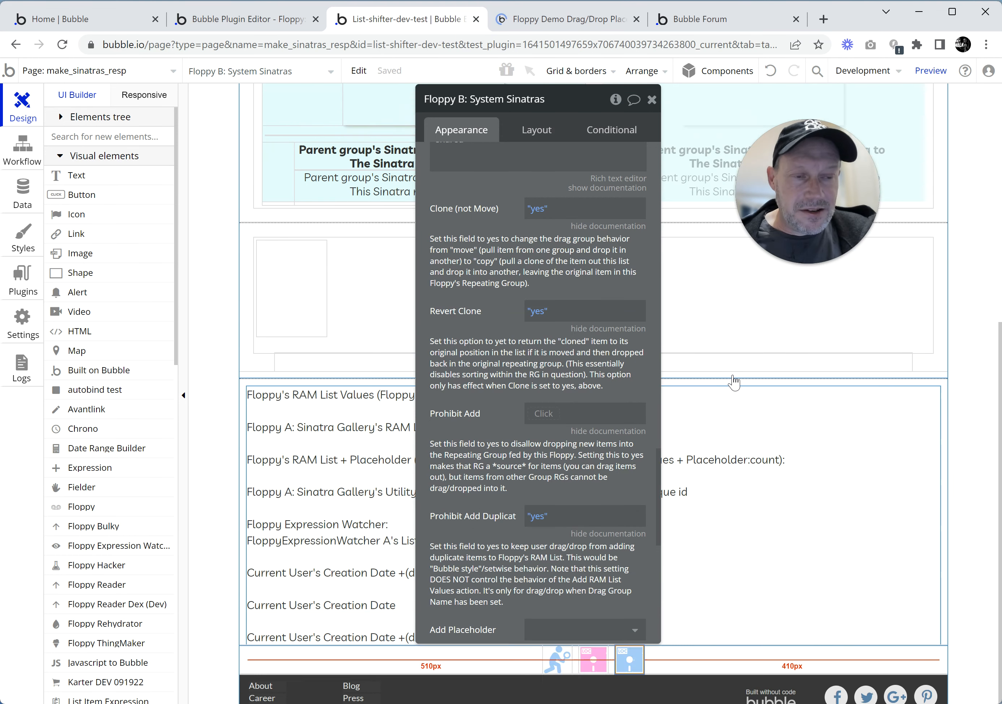
drag(572, 110, 304, 149)
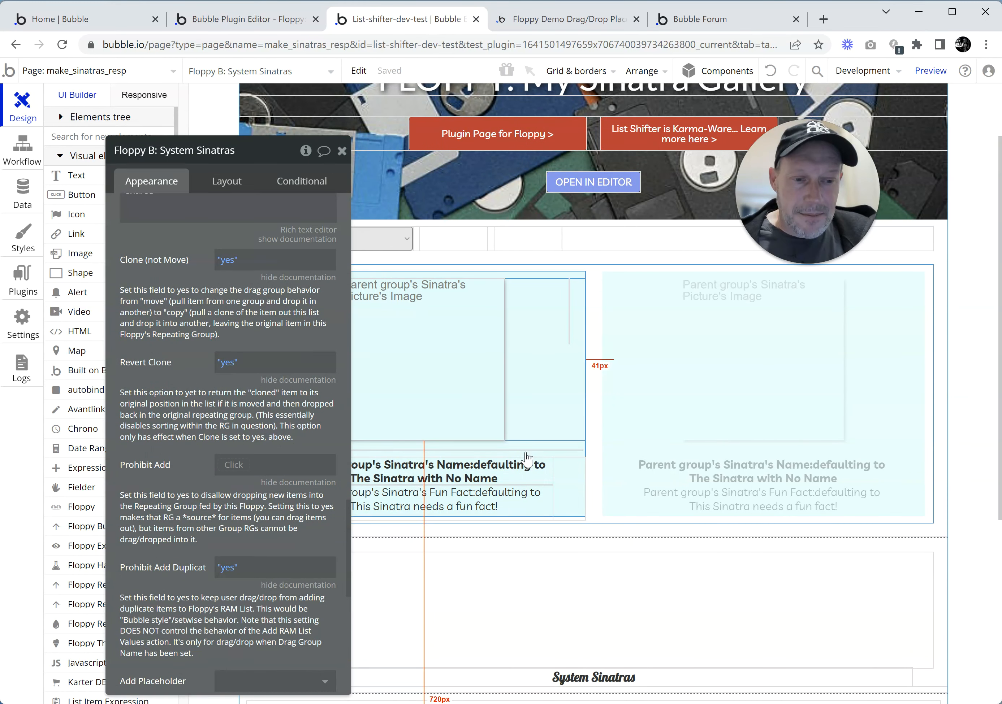
click(593, 524)
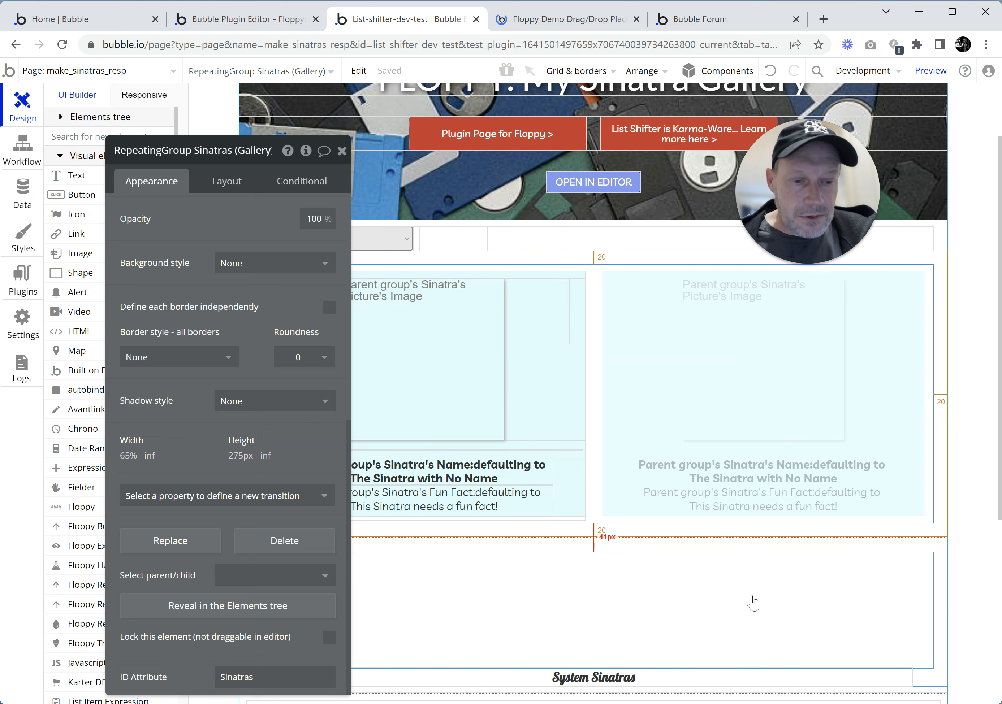
scroll(738, 513, down, 8)
click(611, 618)
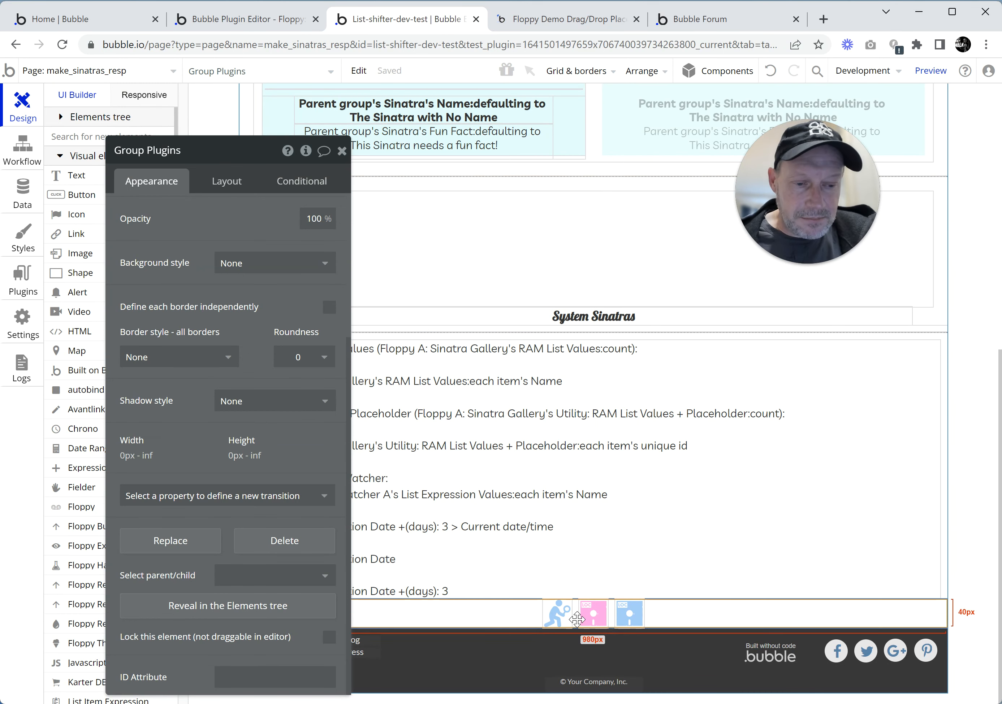
click(593, 613)
drag(268, 162, 320, 101)
scroll(283, 379, down, 5)
scroll(277, 363, up, 8)
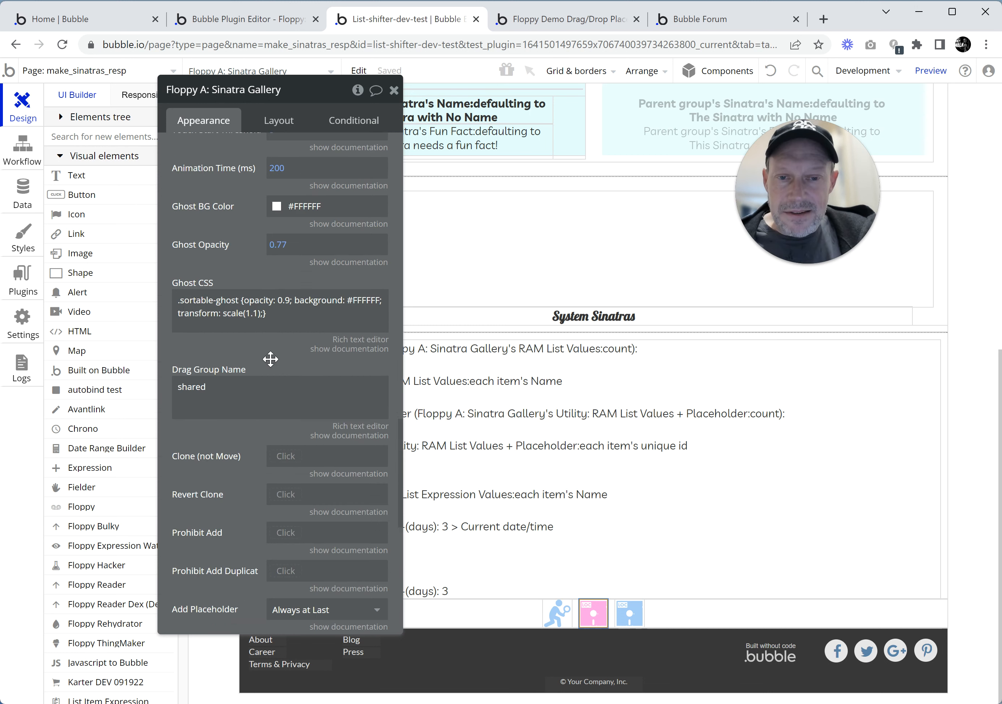
double_click(250, 406)
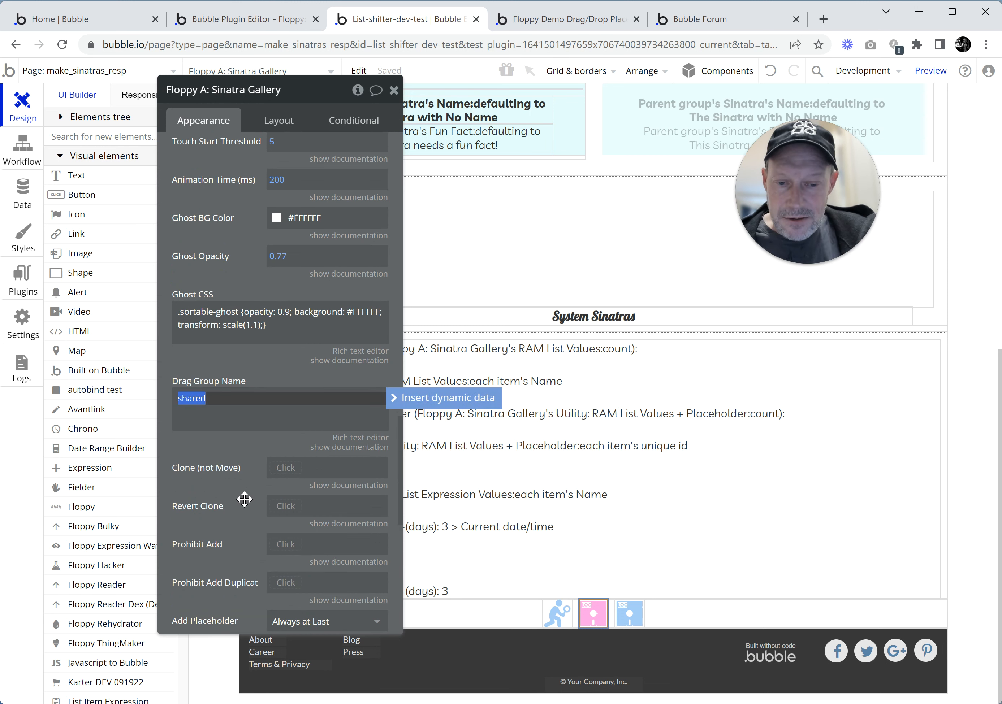
click(237, 485)
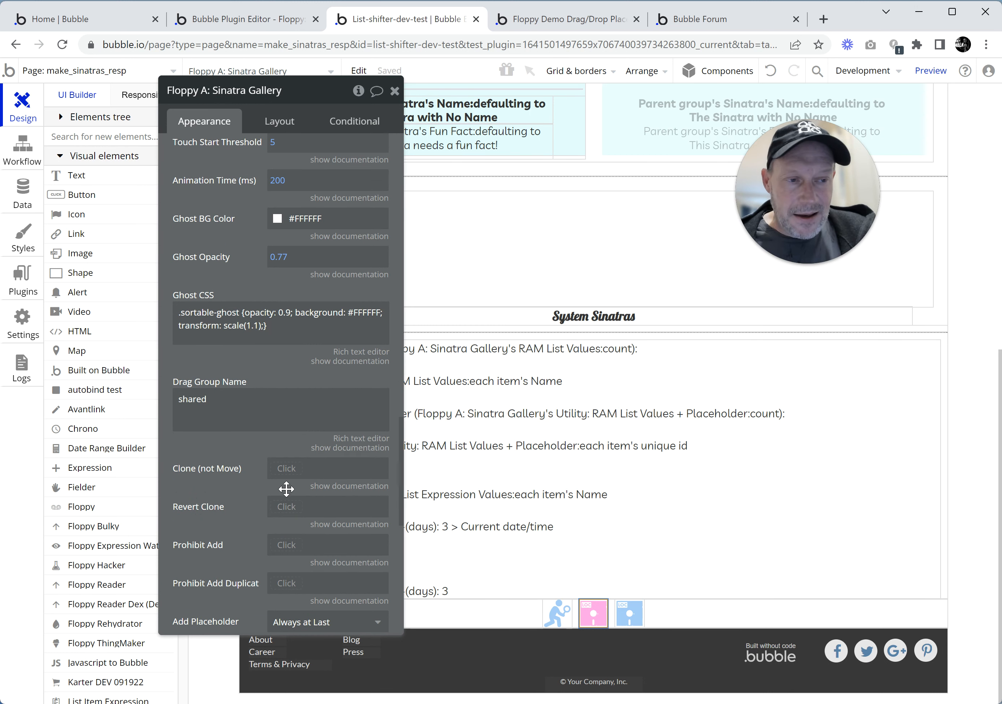
Step: Set the prohibit-add-duplicates option of Floppy A: Sinatra Gallery to "yes" and switch to the Floppy demo page
click(291, 547)
click(253, 555)
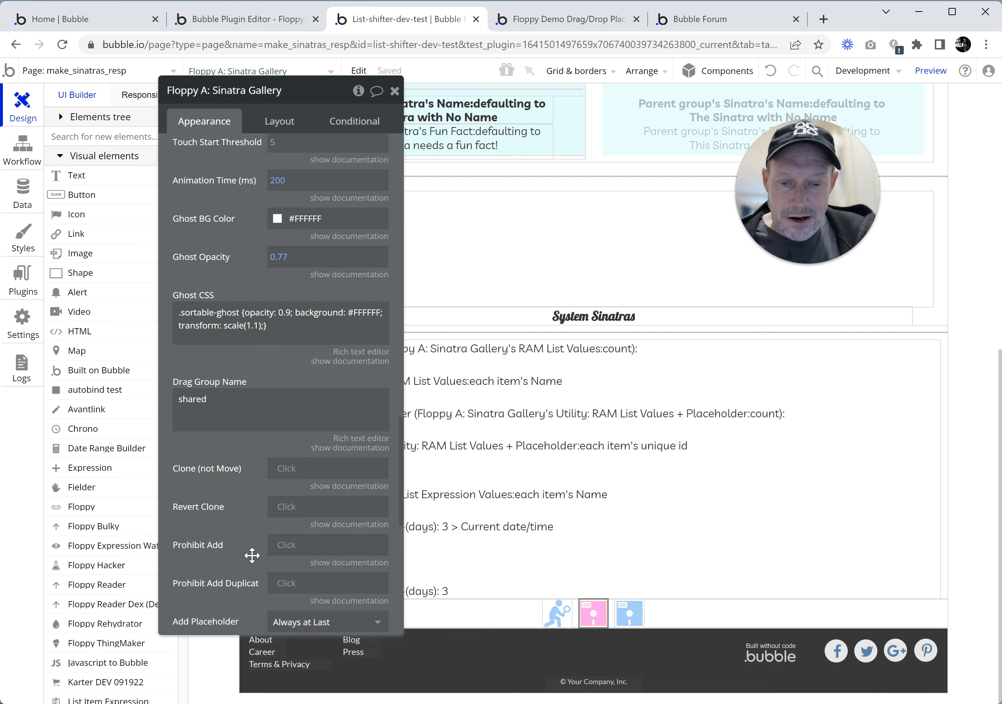
click(280, 583)
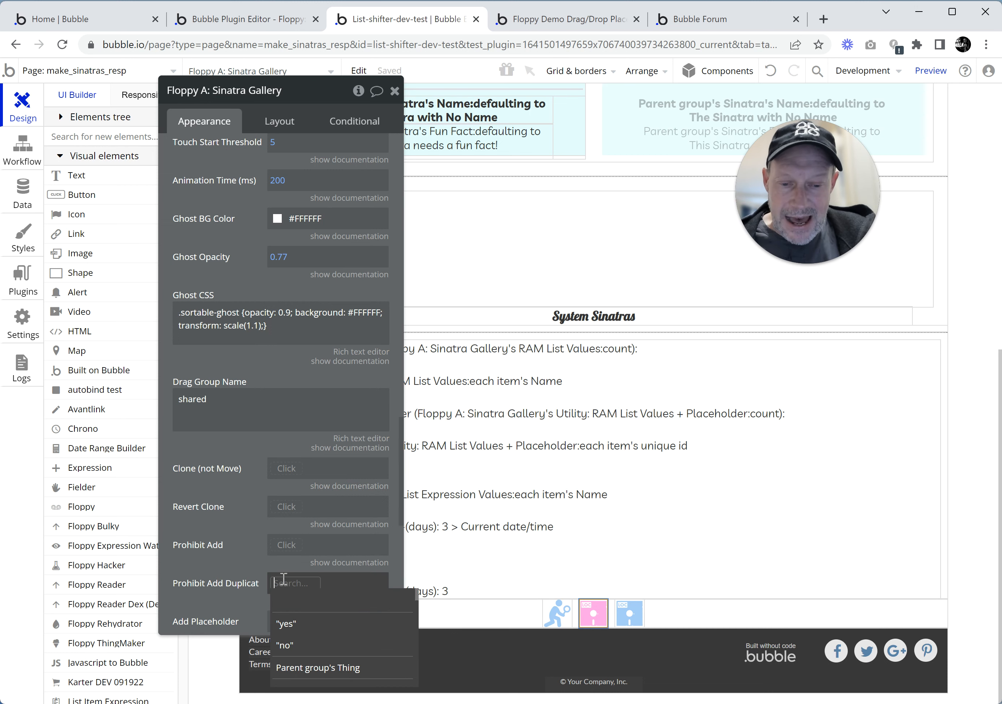
click(286, 624)
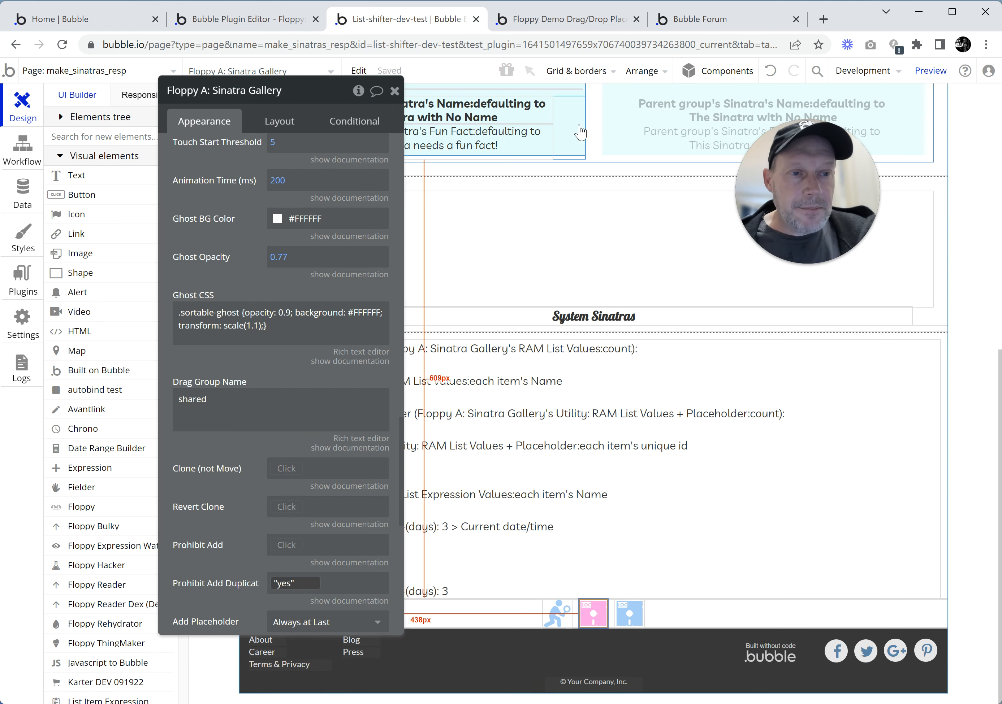
click(574, 20)
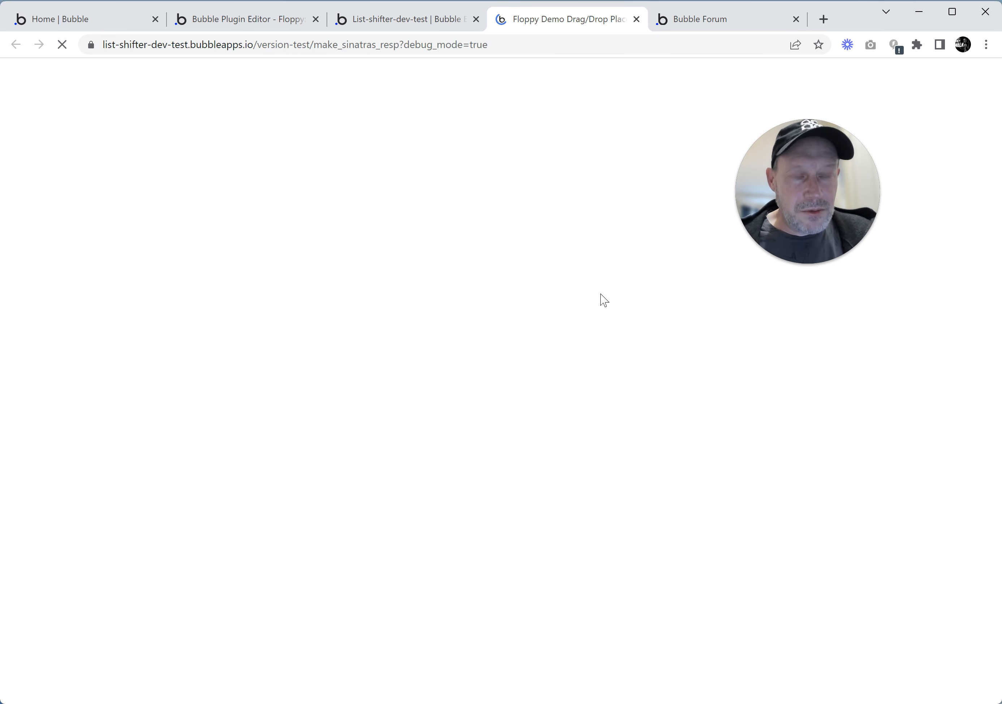
Step: Clear the whole list of Sinatras from the gallery on the Floppy demo page
scroll(490, 287, down, 10)
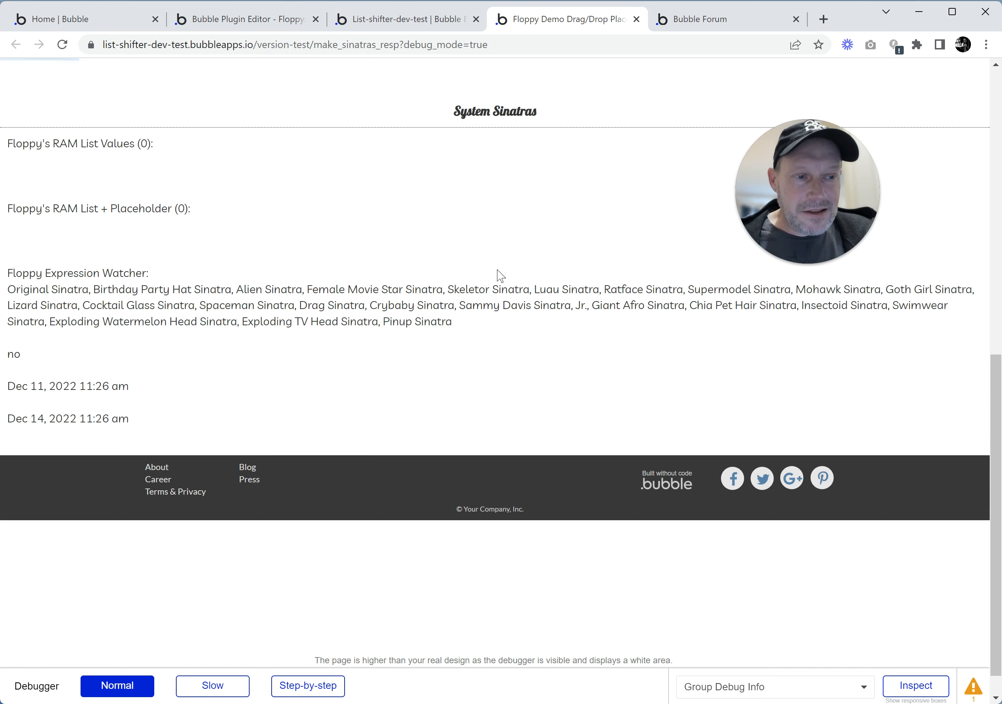
scroll(510, 265, up, 8)
scroll(515, 270, up, 3)
scroll(559, 282, down, 3)
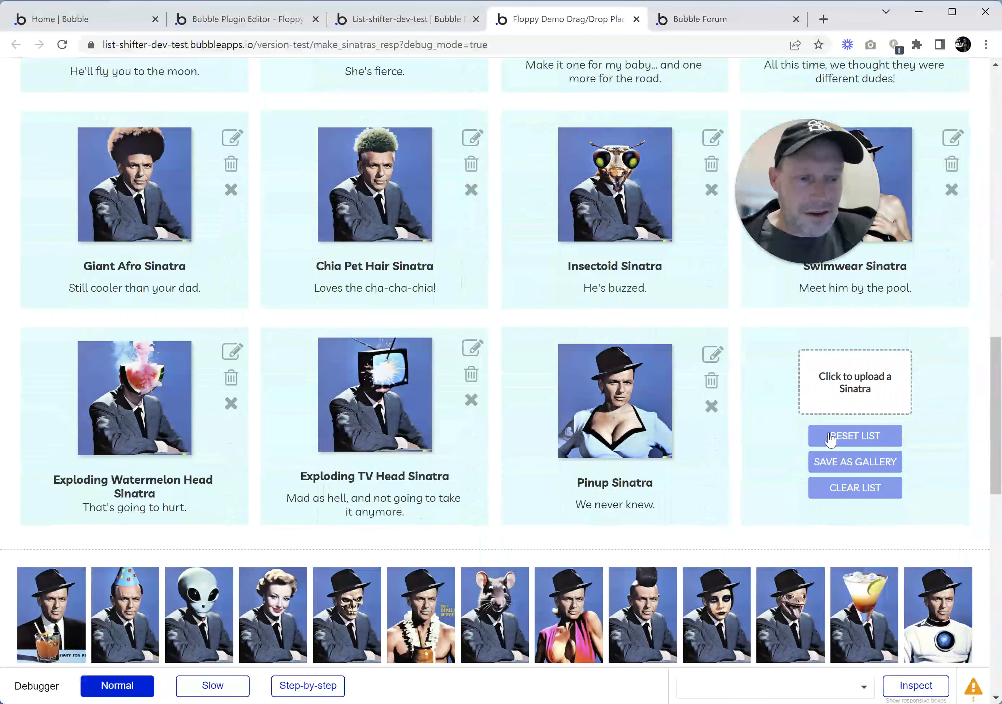
click(840, 486)
scroll(613, 336, up, 12)
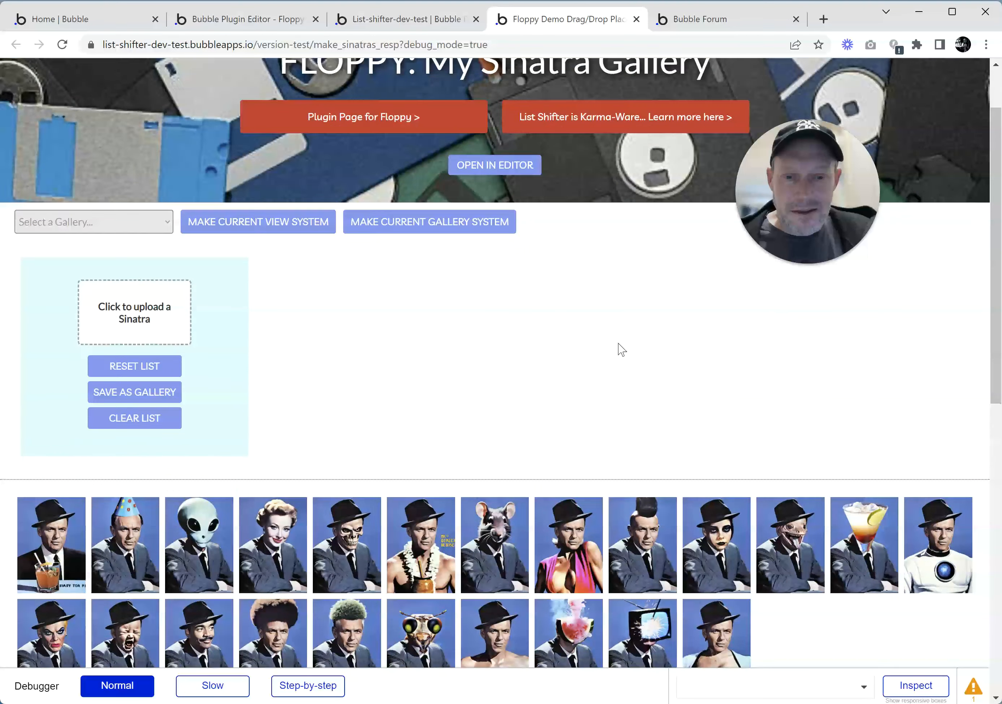
Step: Add the Ratface and Alien Sinatras from the System Sinatras palette to the empty gallery
scroll(621, 350, down, 1)
drag(498, 508, 368, 264)
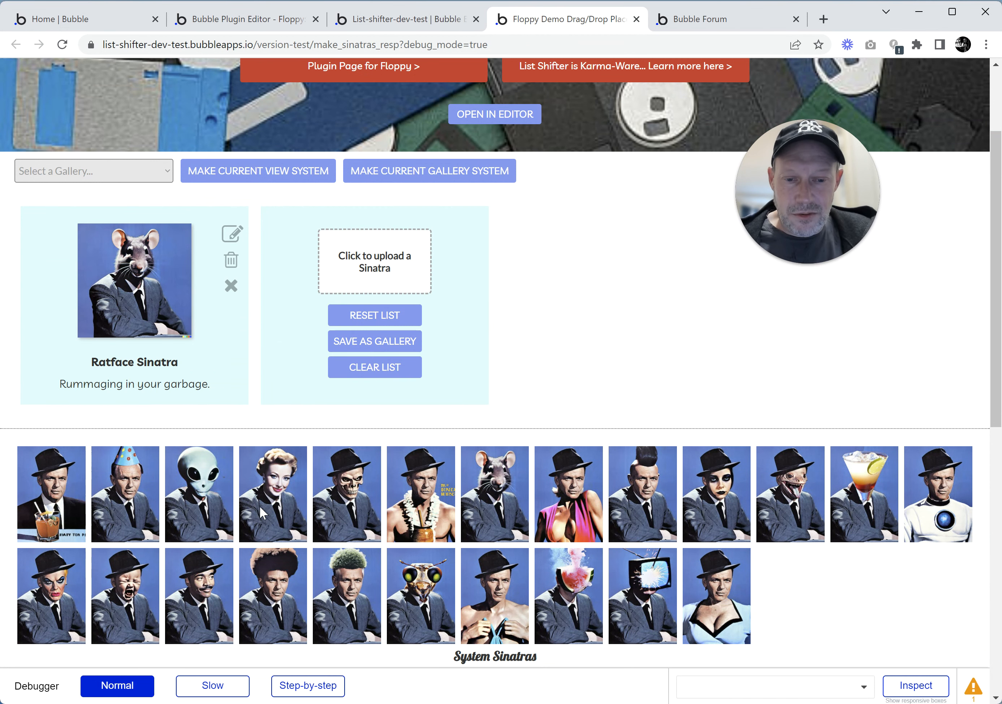
drag(210, 513, 355, 296)
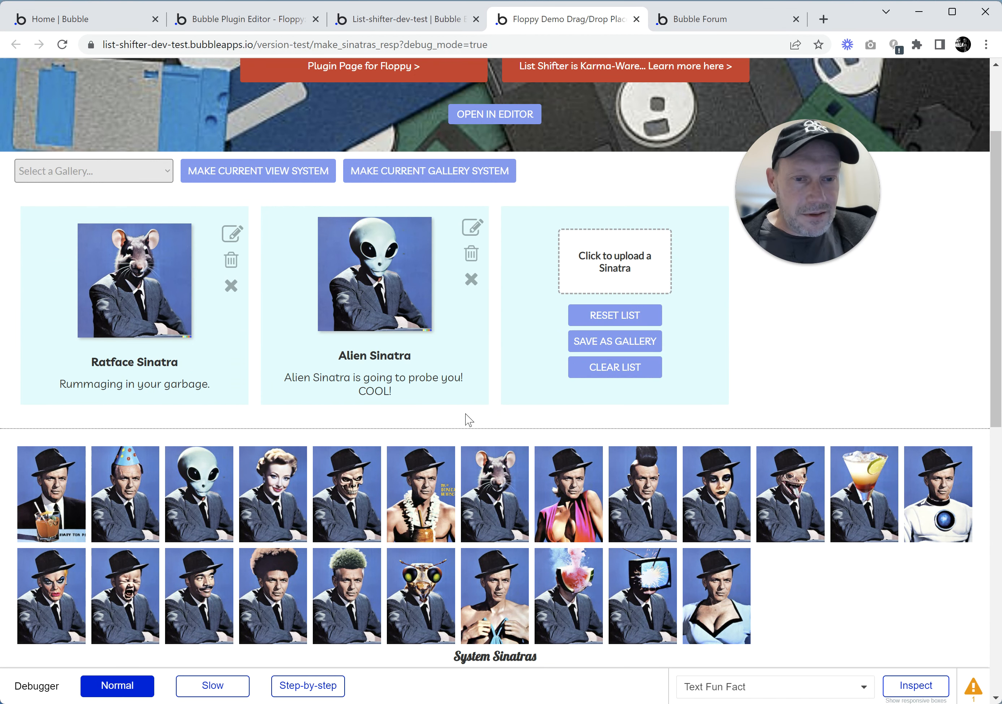
Step: Try several times to add a second Alien Sinatra from the System Sinatras palette to the gallery
click(451, 465)
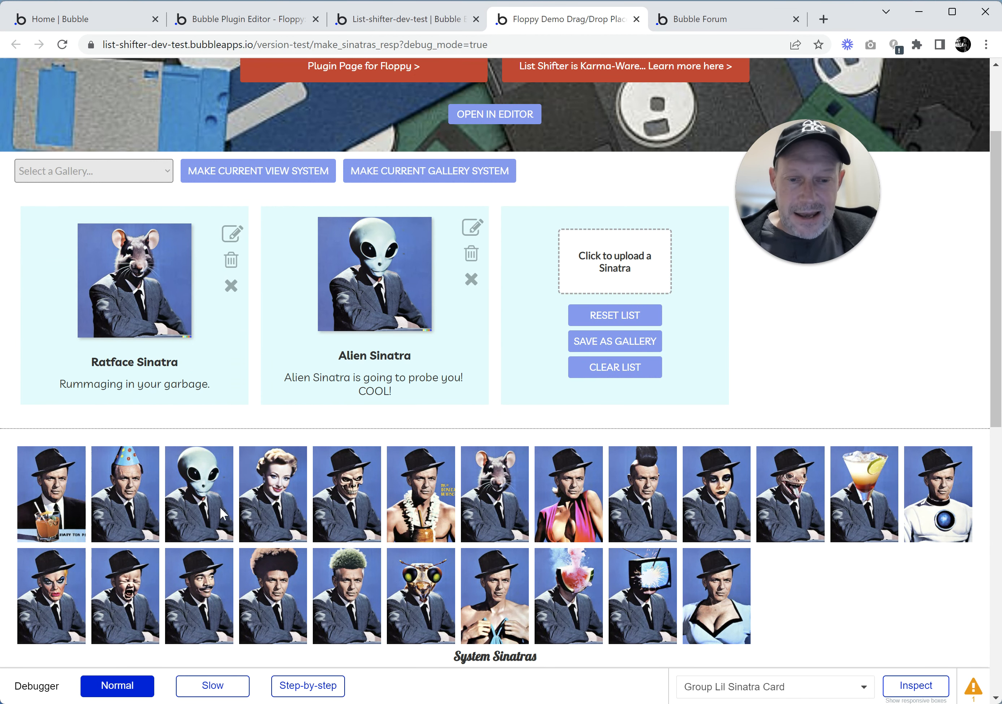
drag(393, 278, 359, 353)
drag(191, 495, 586, 300)
drag(200, 532, 750, 285)
drag(184, 497, 570, 294)
Step: Add the Female Movie Star Sinatra to the end of the gallery and insert the Supermodel Sinatra just before it
drag(264, 510, 552, 323)
drag(580, 489, 599, 395)
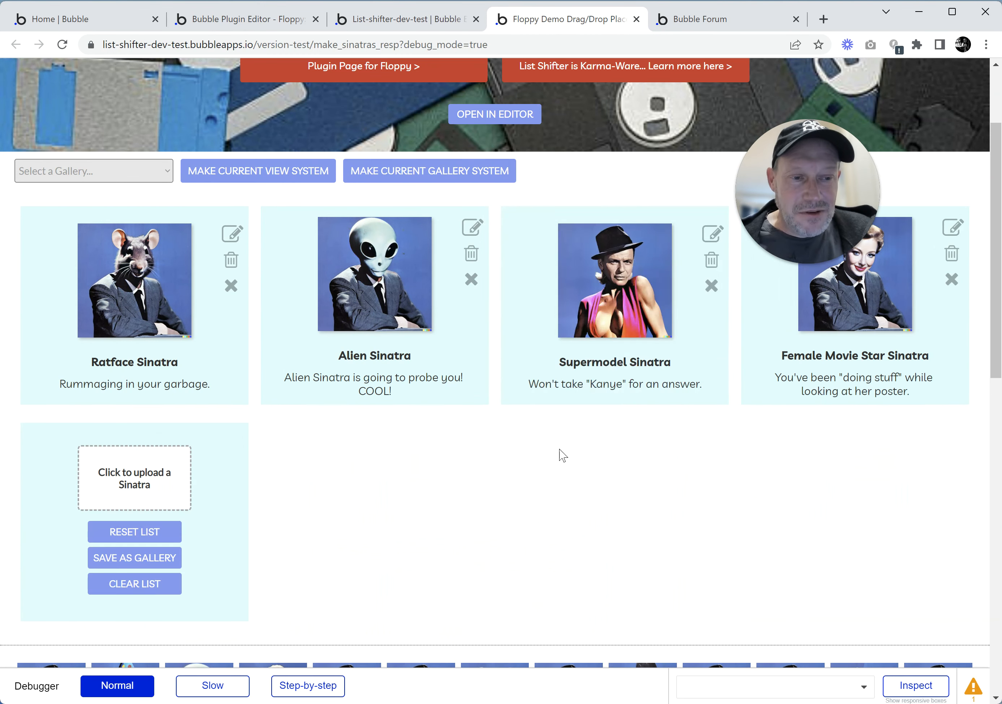
scroll(331, 313, down, 5)
scroll(18, 119, up, 3)
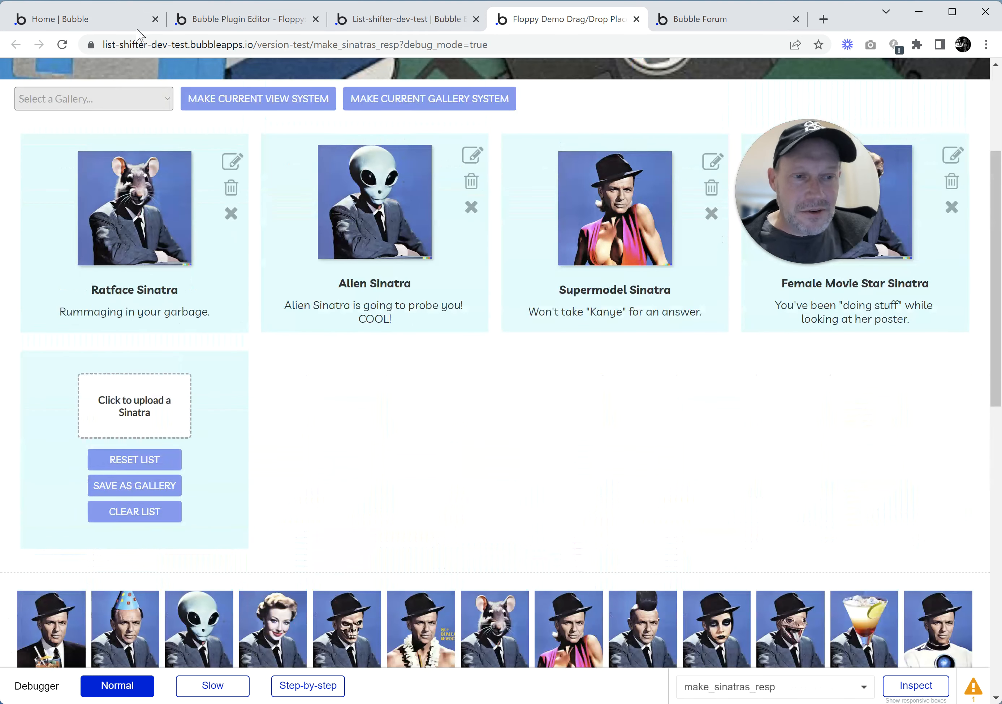
Step: Return to the Bubble editor and clear the prohibit-add-duplicates expression of Floppy A: Sinatra Gallery
click(397, 20)
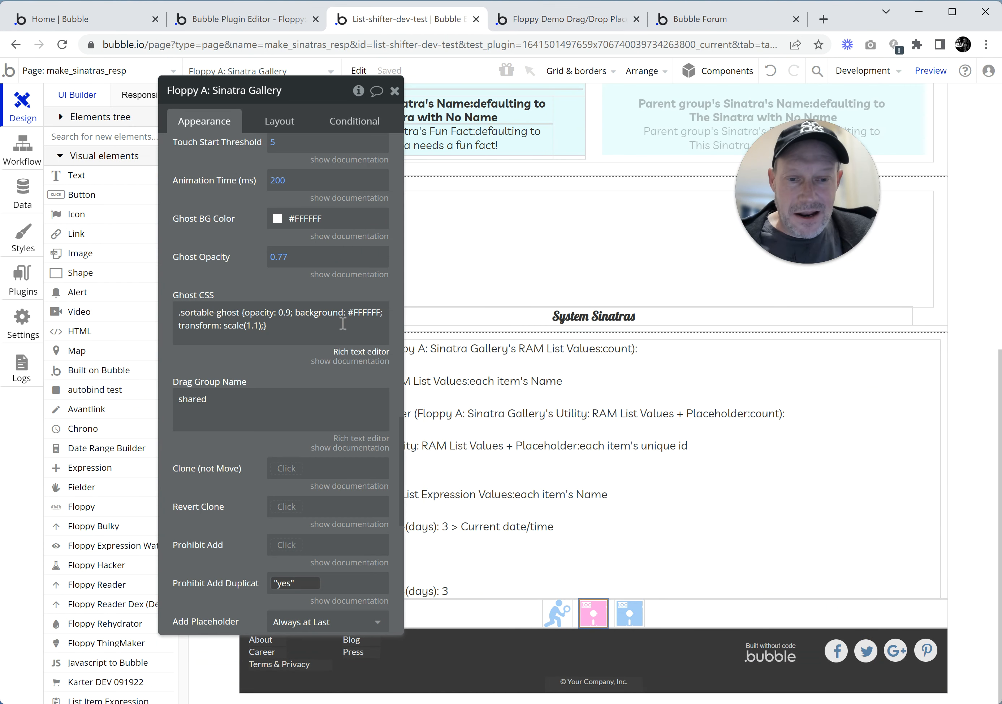
scroll(306, 408, down, 2)
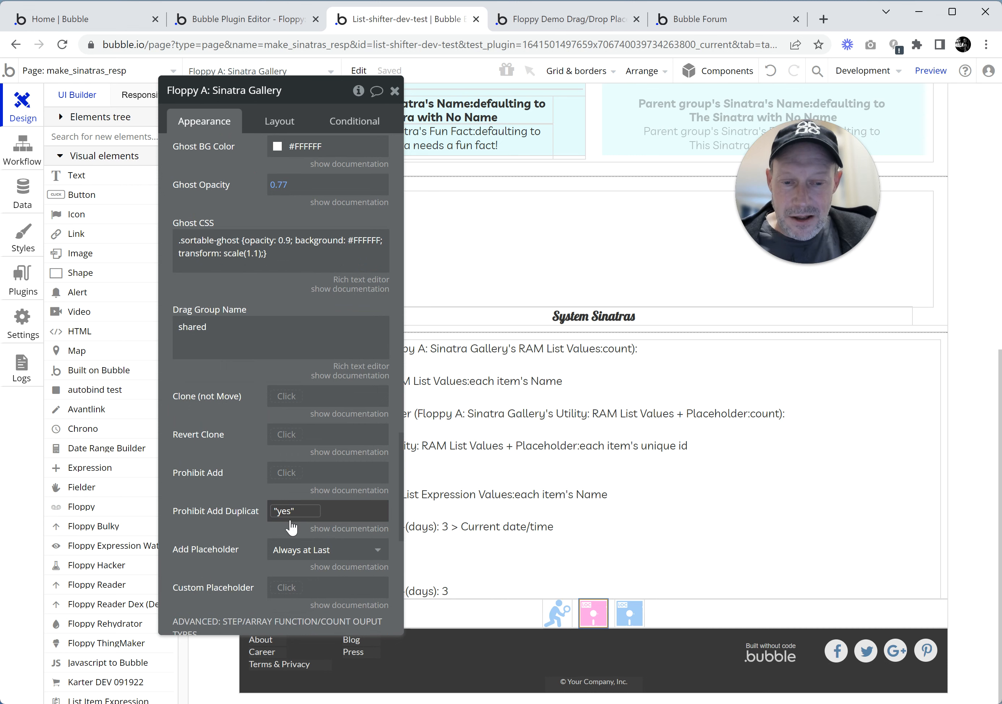
right_click(283, 511)
click(379, 515)
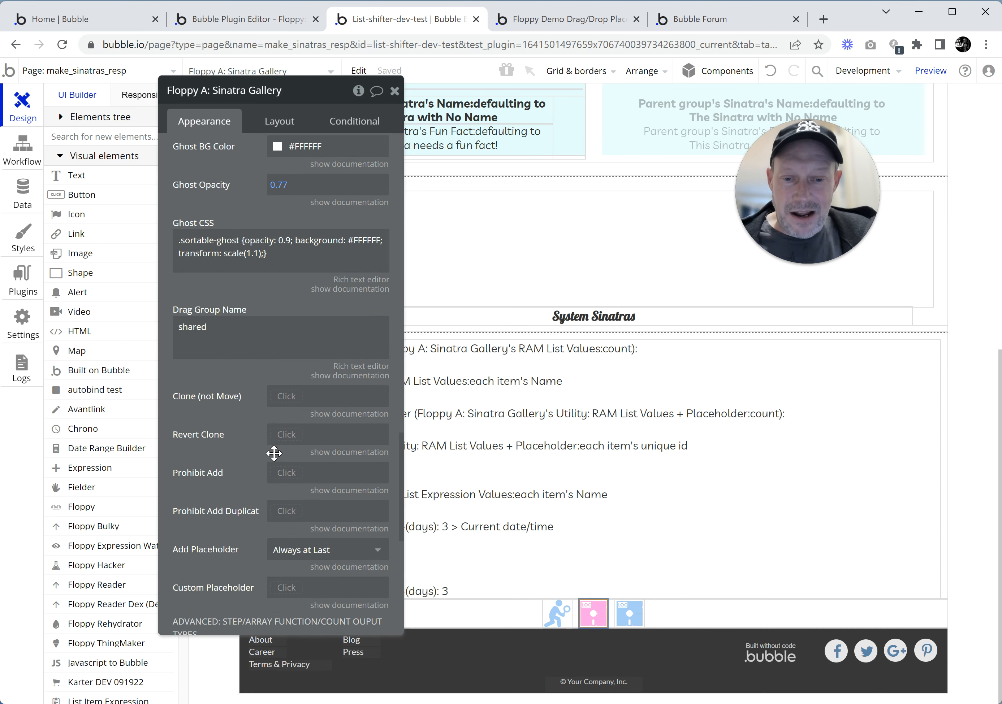
scroll(252, 419, up, 2)
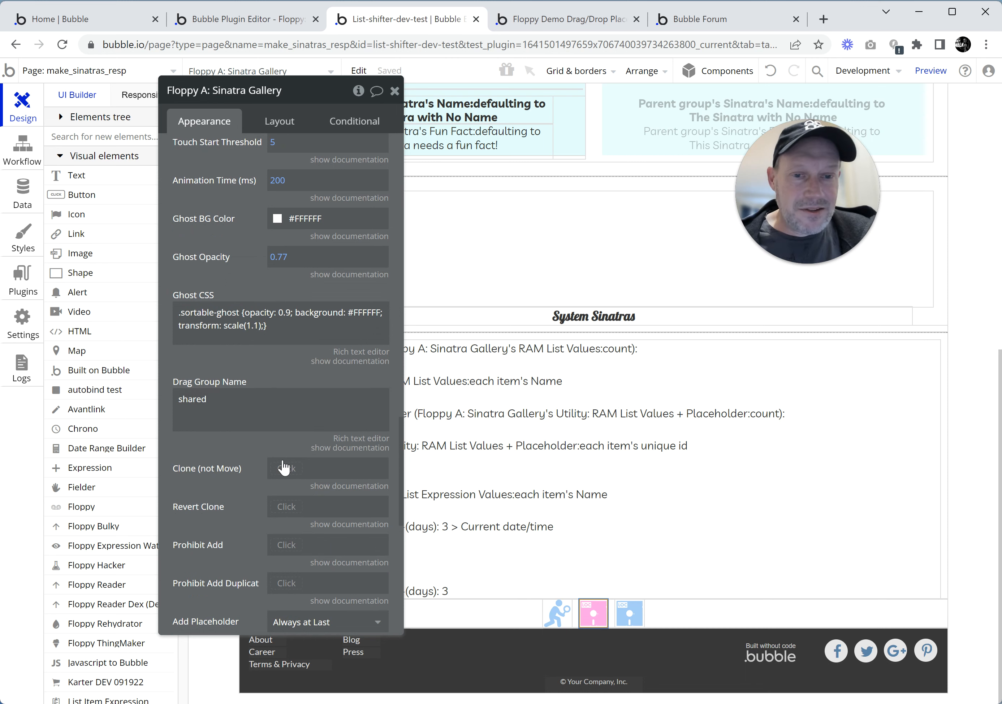
Step: Set the Drag Group Name of Floppy A: Sinatra Gallery to "my other drag group" and open the properties of Floppy B: System Sinatras
double_click(257, 402)
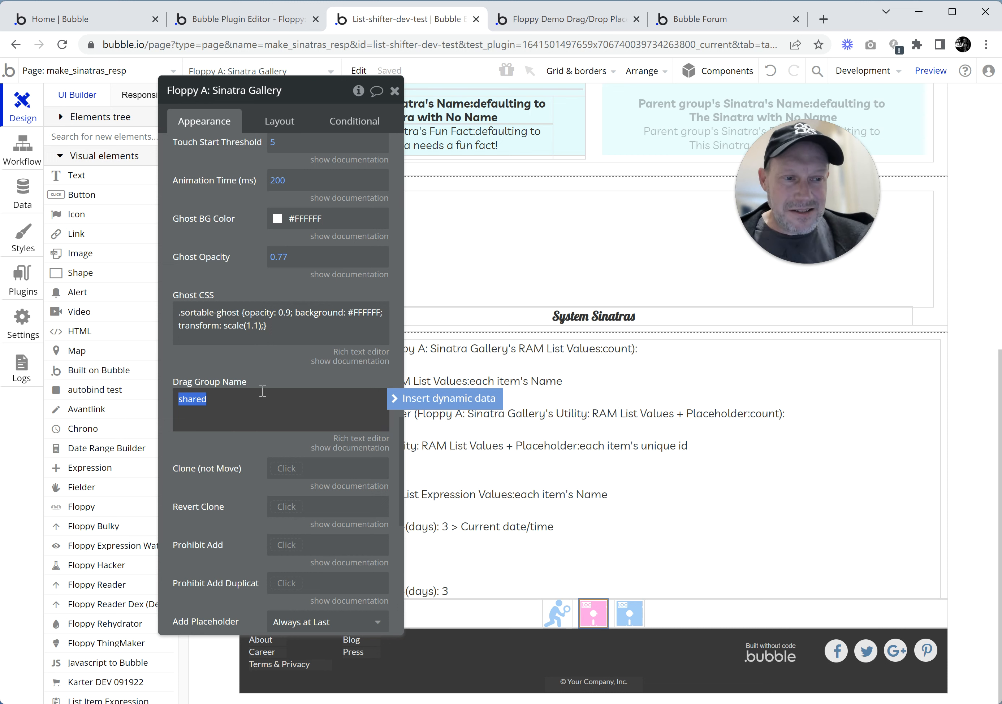
text(my other)
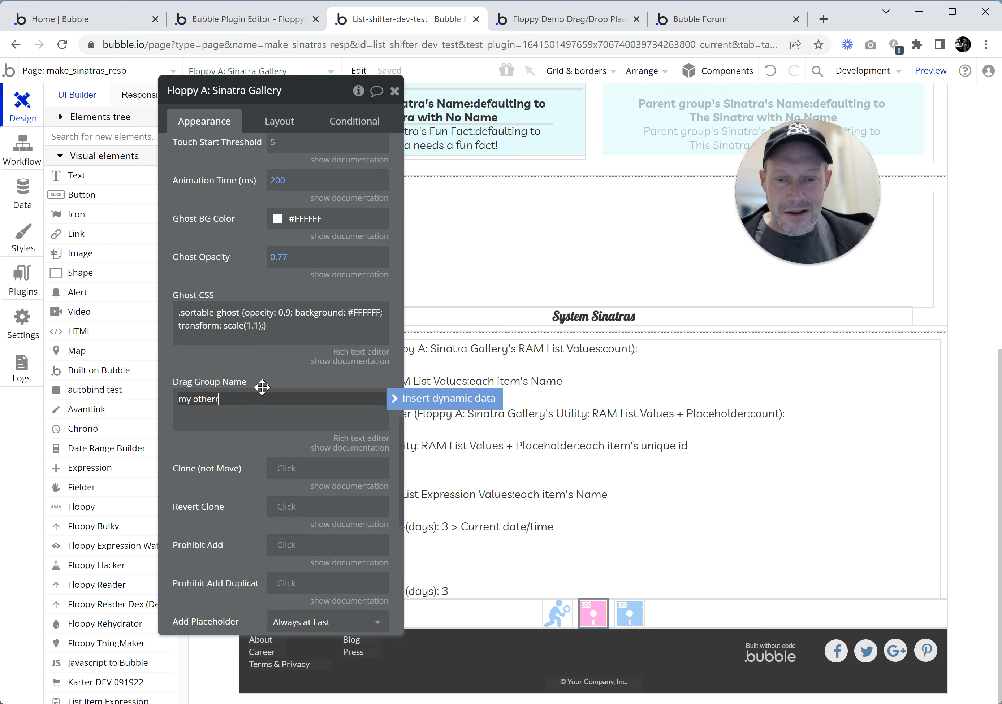
text( drag group)
click(262, 387)
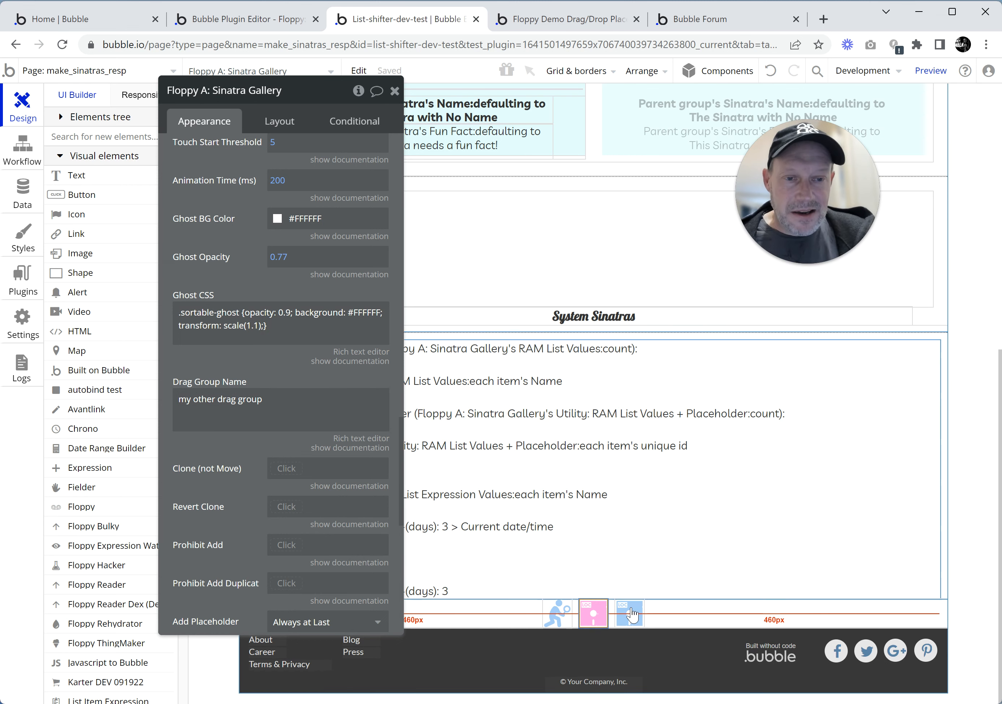
triple_click(212, 404)
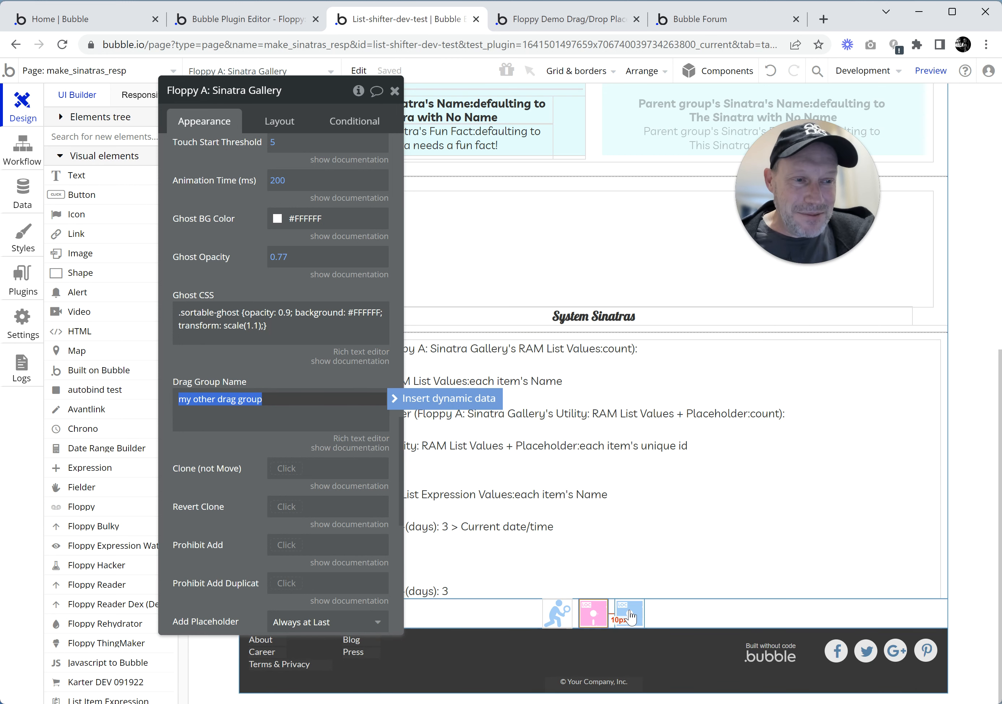
click(630, 617)
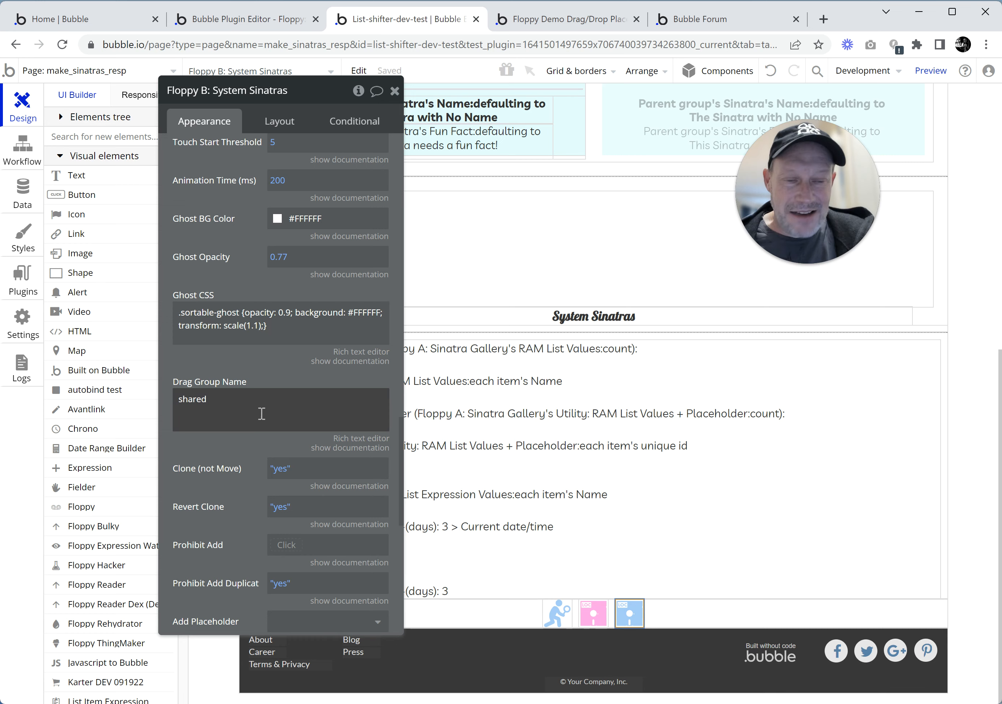
Step: On the Floppy demo page, swap the Luau and Ratface Sinatras and the Goth Girl and Lizard Sinatras in the gallery
click(600, 23)
drag(831, 216, 812, 431)
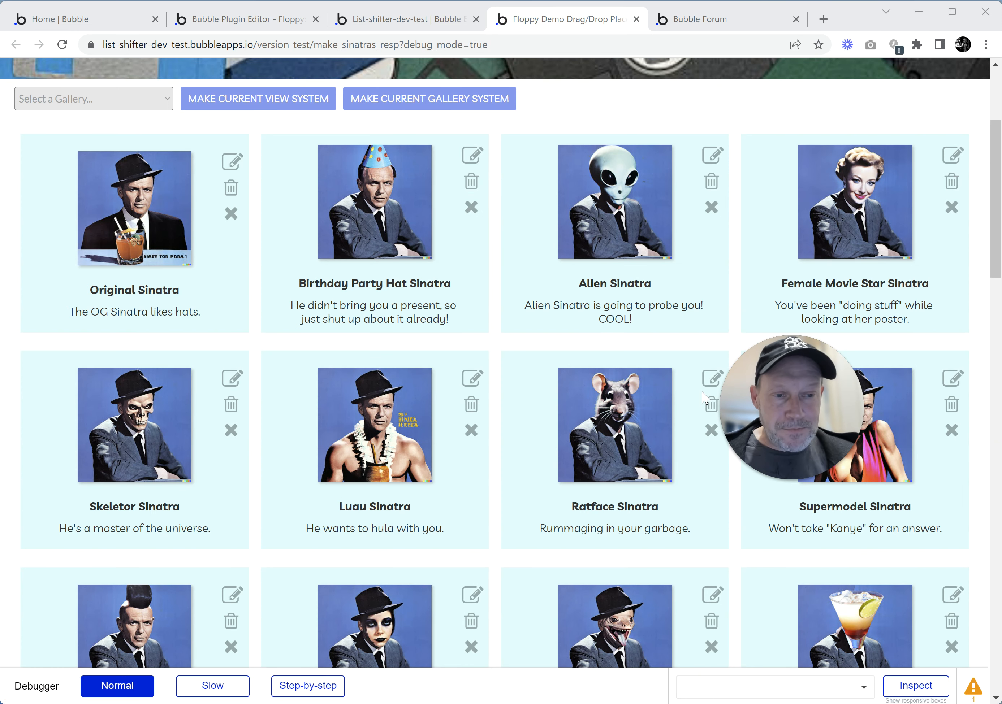
drag(383, 432, 611, 423)
scroll(614, 398, down, 5)
drag(535, 396, 388, 395)
Step: Try to reorder the Sinatras within the System Sinatras palette
scroll(569, 383, down, 15)
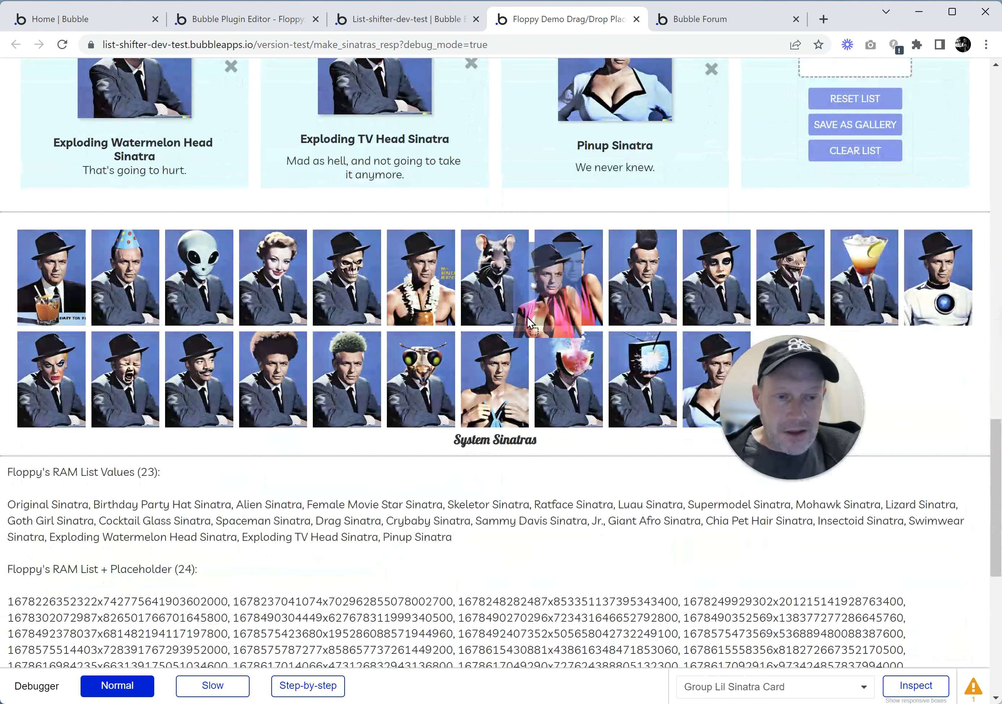
drag(362, 295, 544, 405)
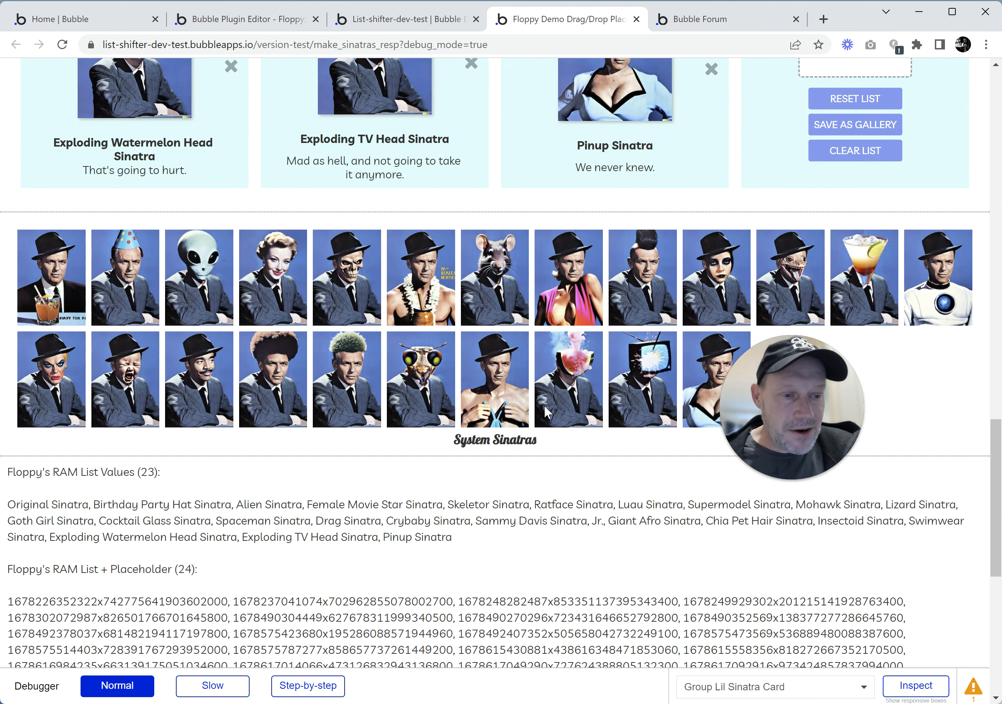
scroll(550, 389, up, 2)
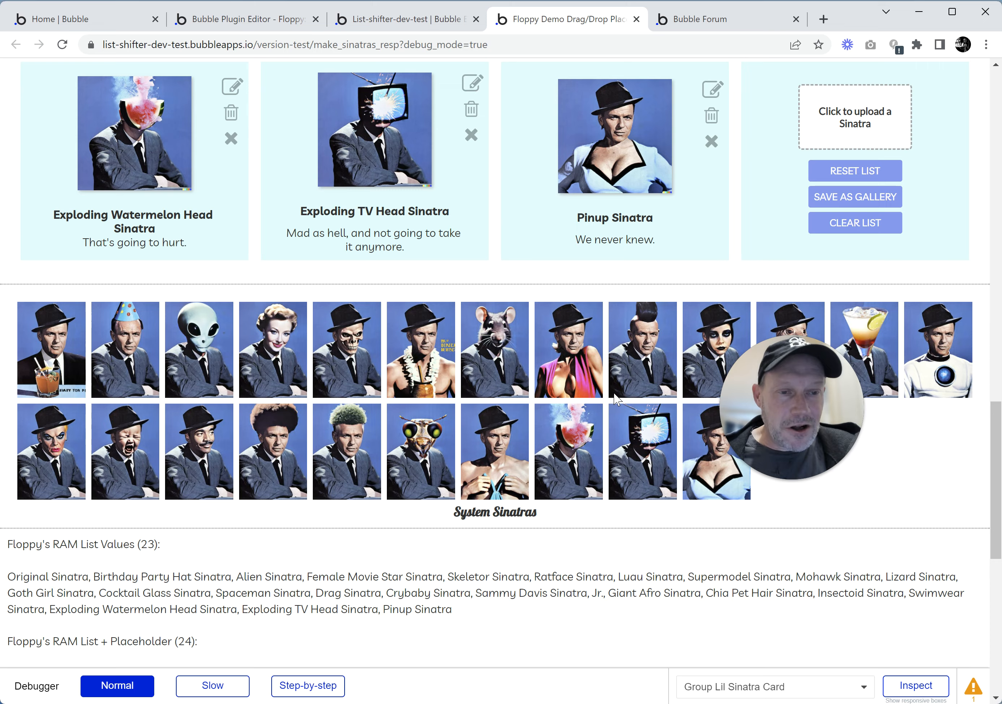
Step: Try to add the Pinup Sinatra from the gallery to the System Sinatras palette
scroll(613, 393, up, 4)
scroll(614, 393, down, 2)
drag(646, 315, 718, 519)
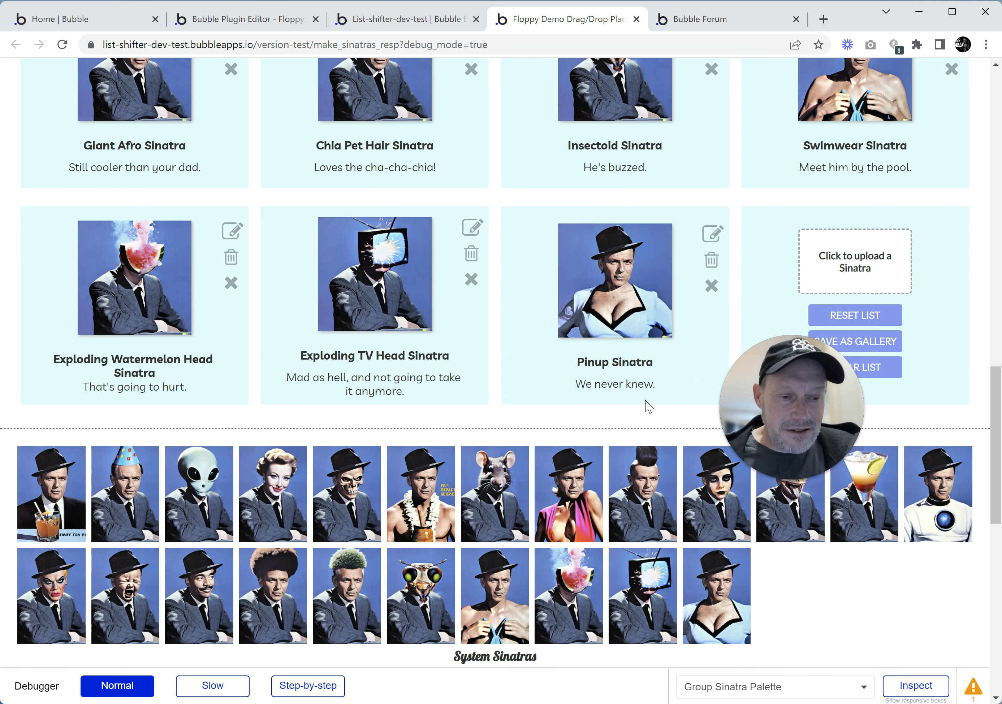
drag(574, 263, 688, 512)
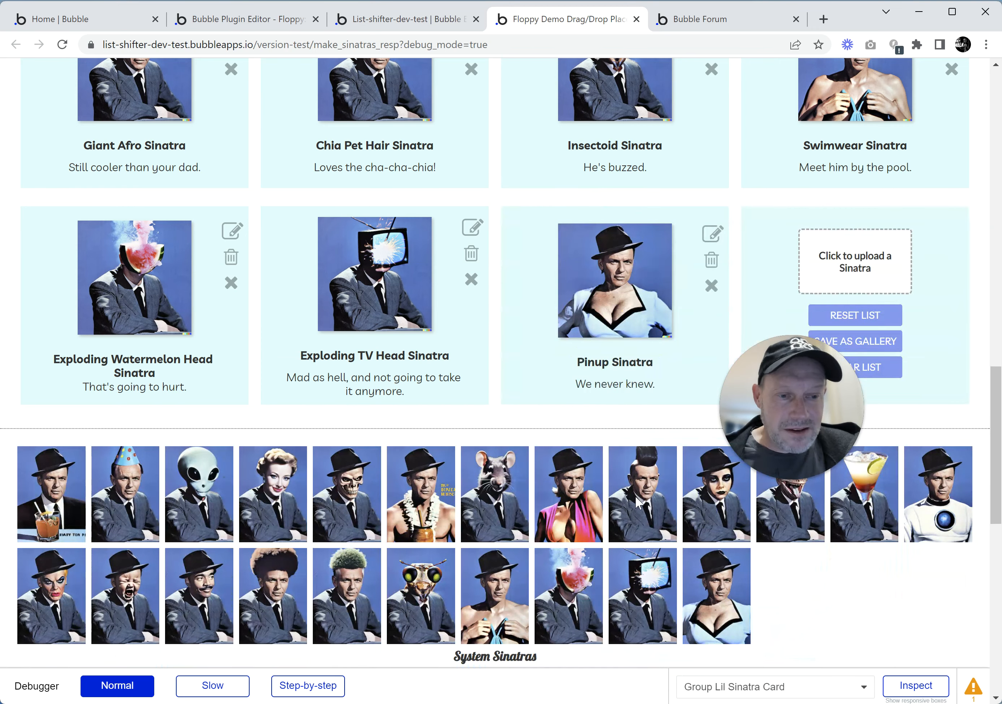
Step: Add the Supermodel Sinatra from the System Sinatras palette to the gallery, just before the Pinup Sinatra
drag(575, 527, 648, 314)
scroll(639, 352, up, 5)
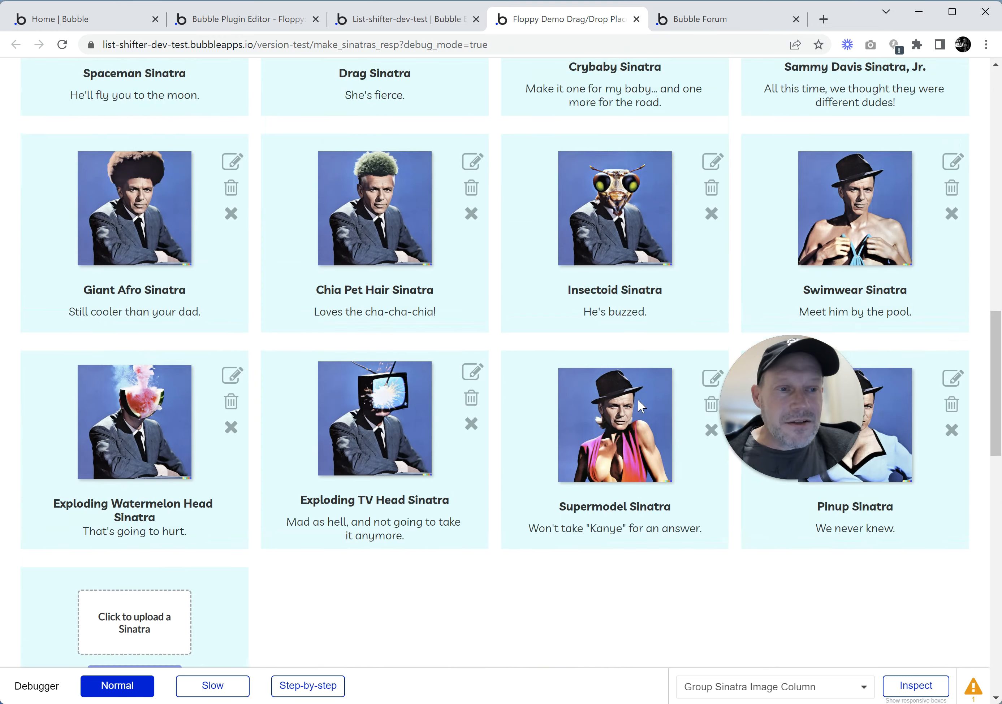
scroll(670, 376, up, 9)
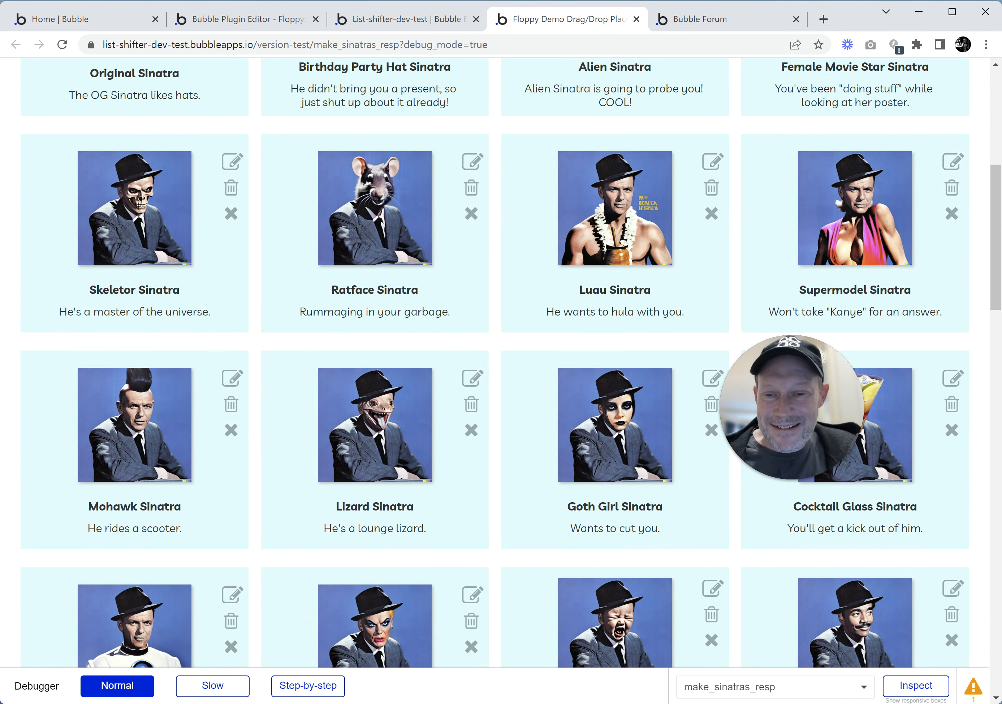
Step: Open the browser's developer console beside the Floppy demo page
key(ctrl+shift+j)
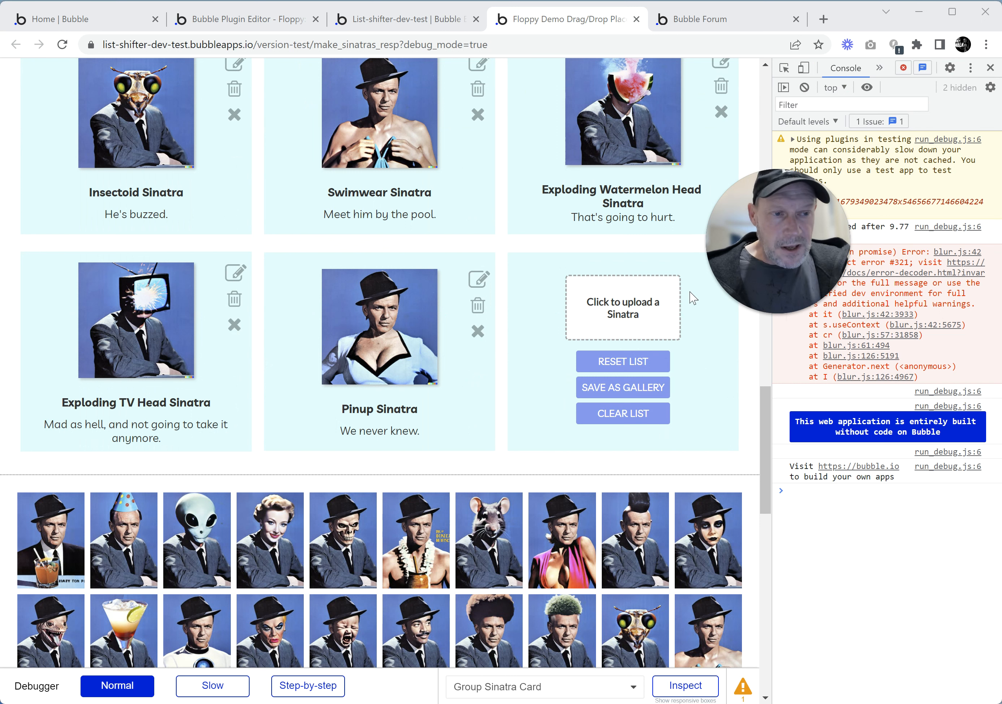
drag(752, 237, 672, 233)
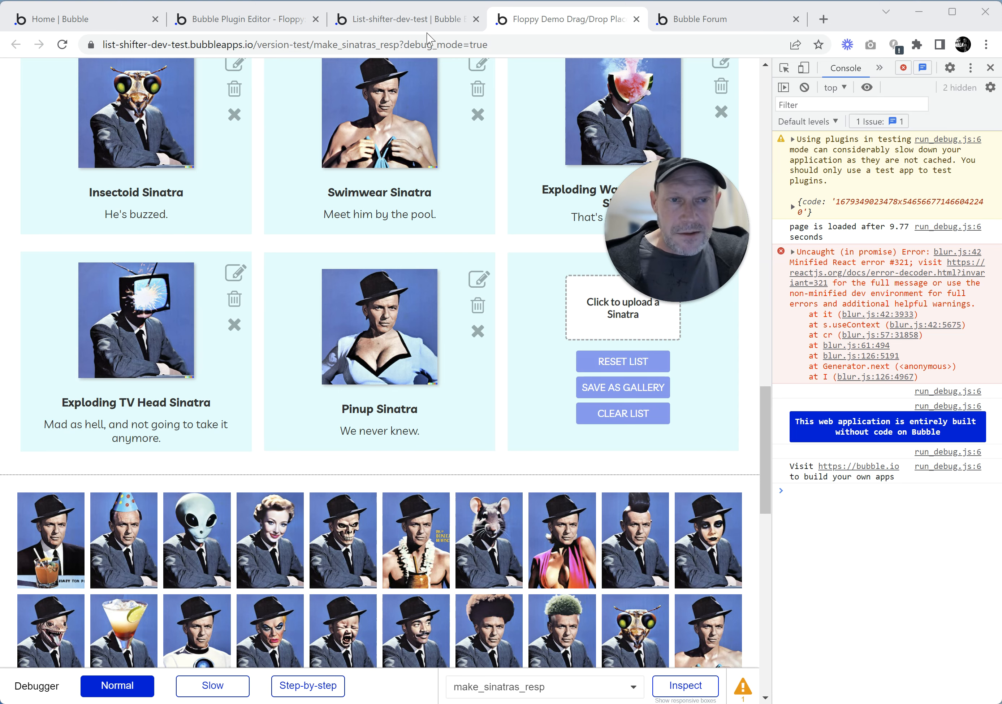
Step: Examine the drag group and clone settings of Floppy B: System Sinatras in the Bubble editor, and return to the demo page's System Sinatras palette
click(426, 27)
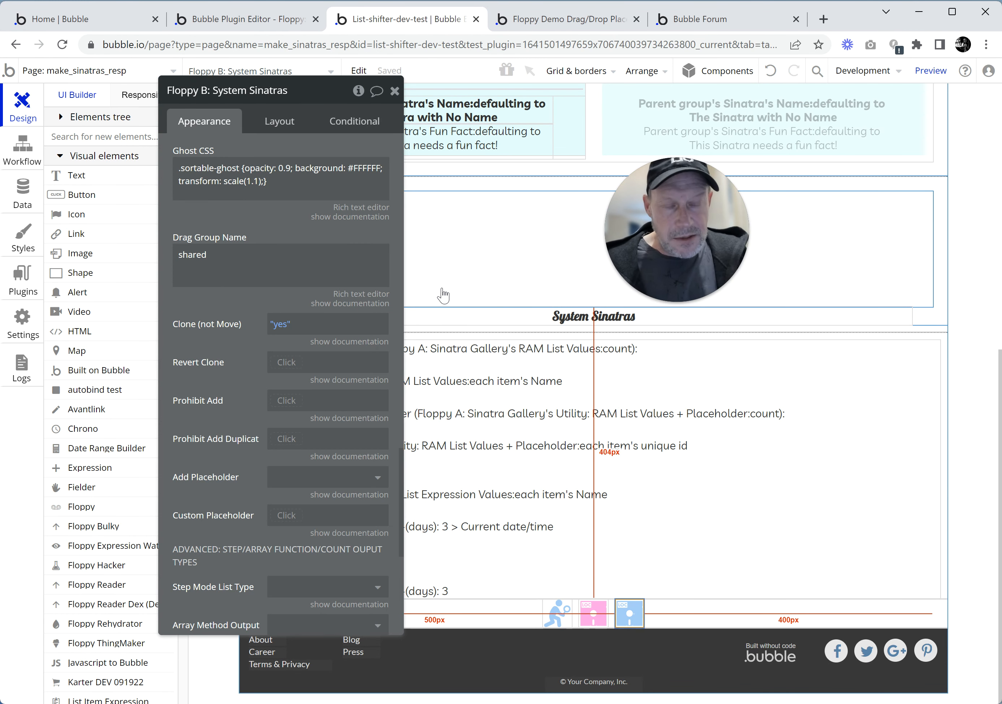
click(383, 267)
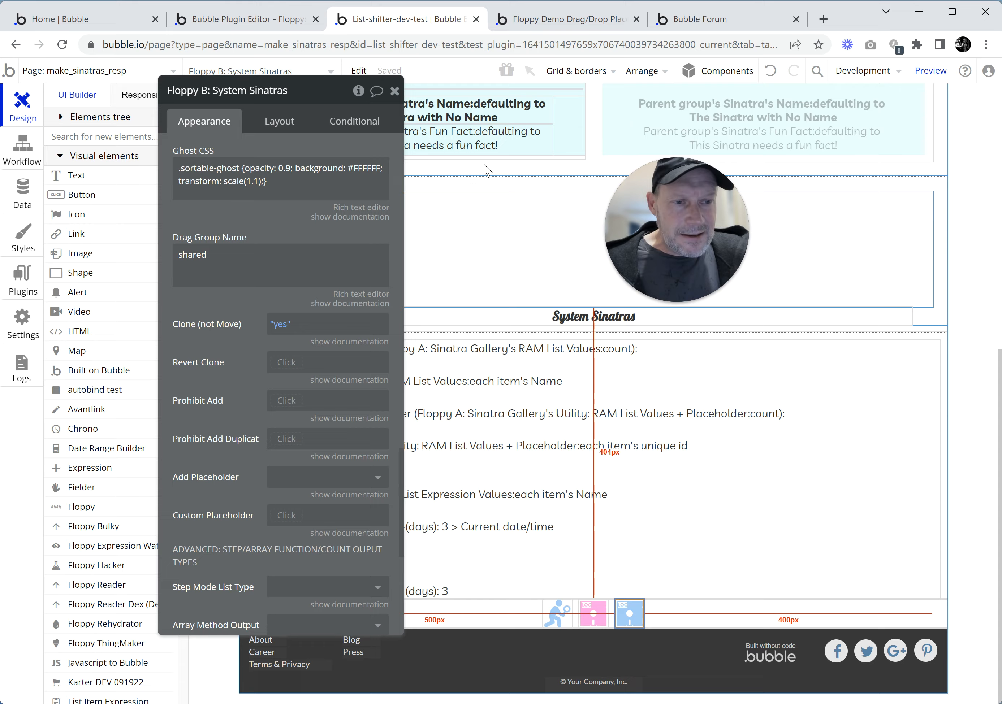
click(532, 25)
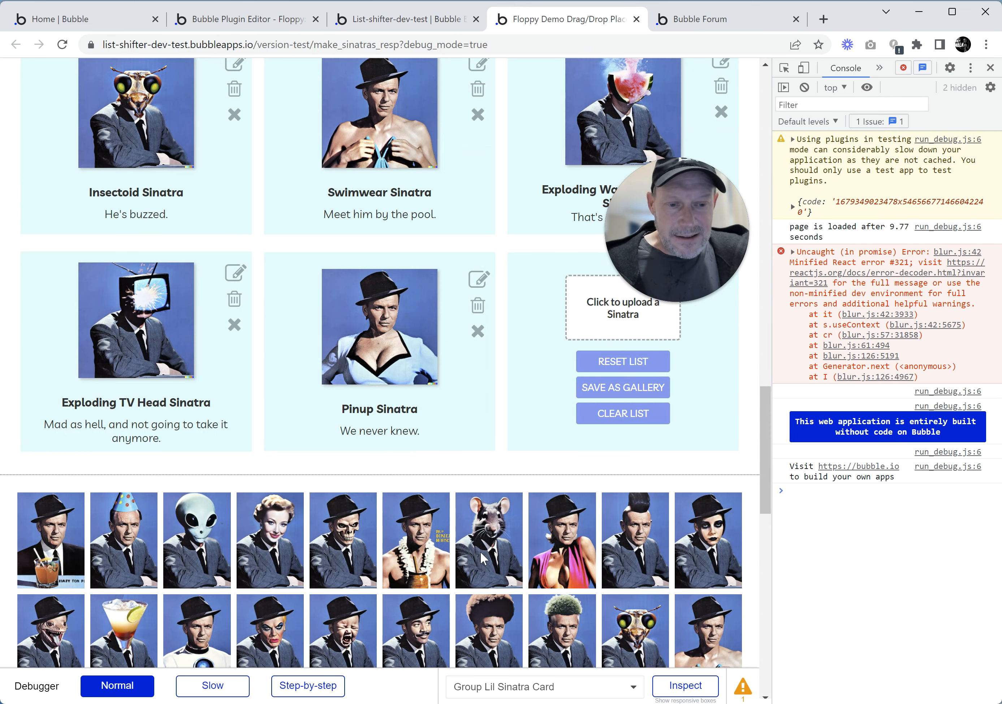
scroll(487, 516, down, 3)
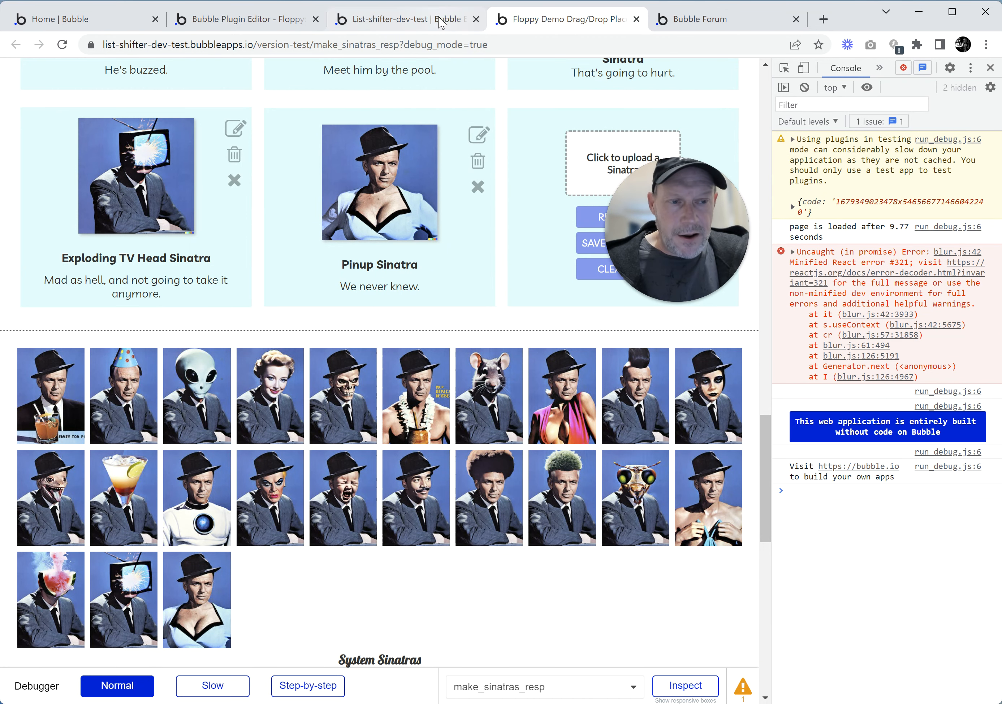
Step: Compare the drag group and clone settings of Floppy A: Sinatra Gallery and Floppy B: System Sinatras in the Bubble editor
click(444, 16)
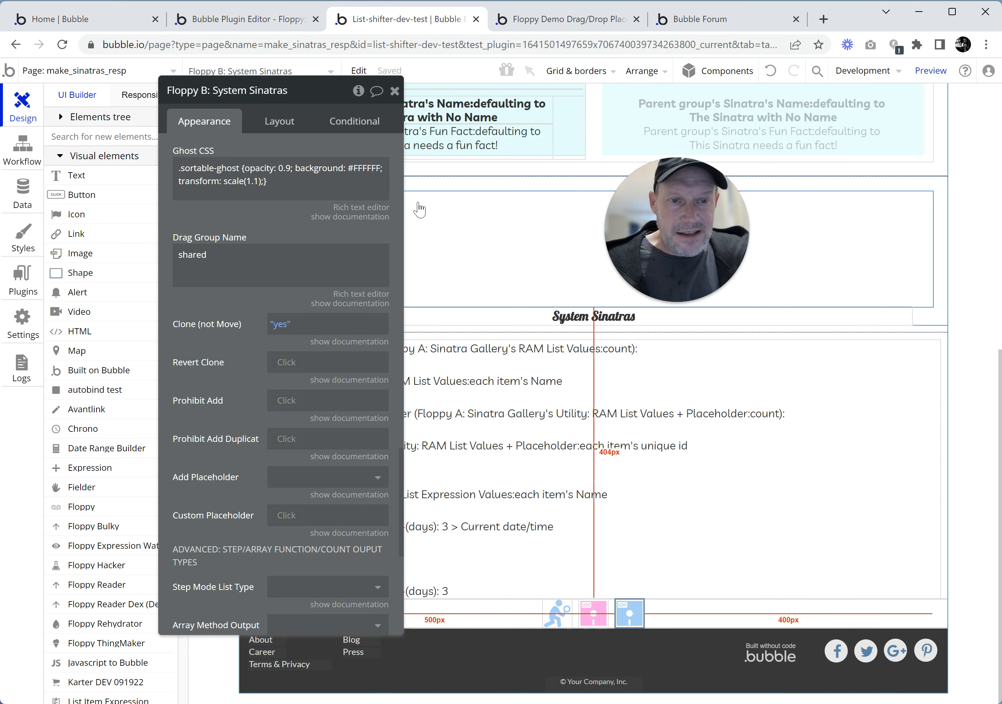
click(491, 167)
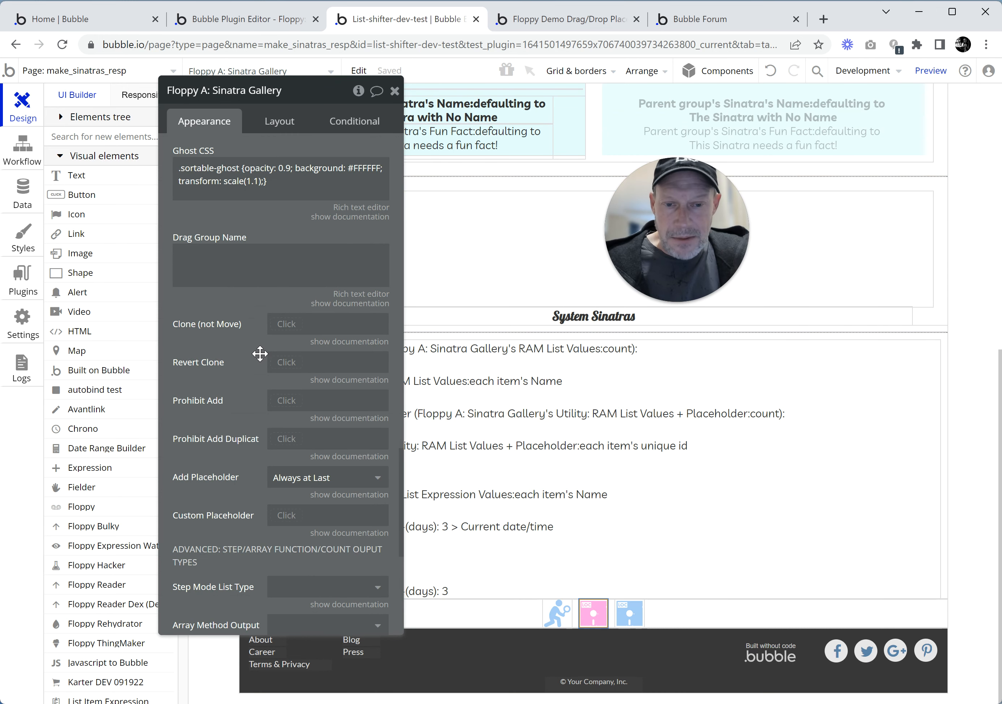
scroll(205, 353, up, 3)
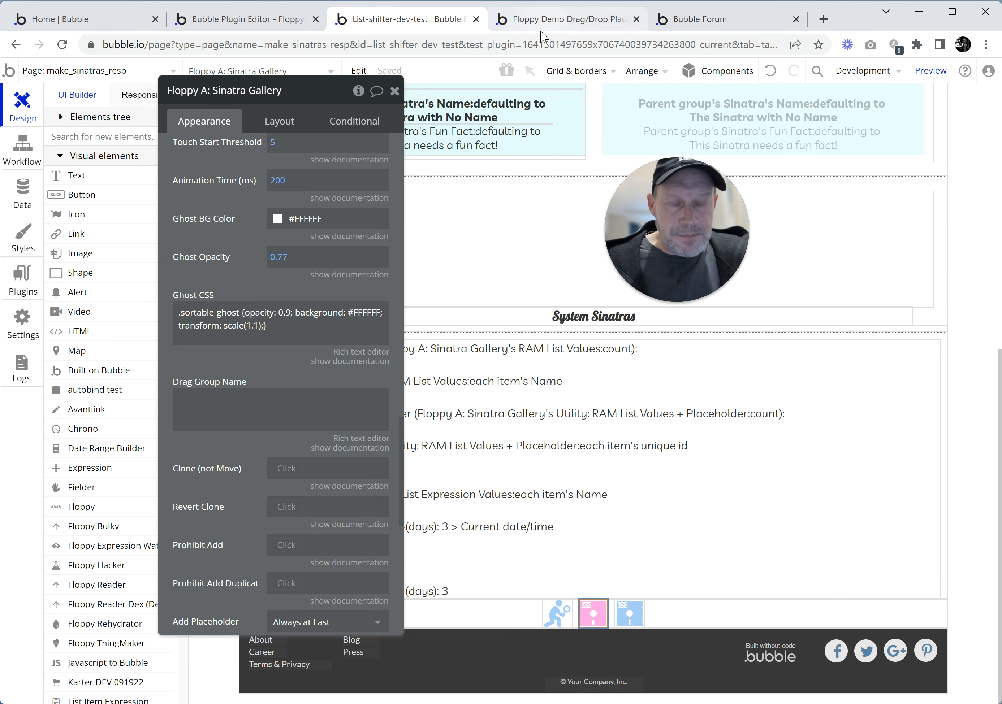
click(637, 613)
double_click(251, 394)
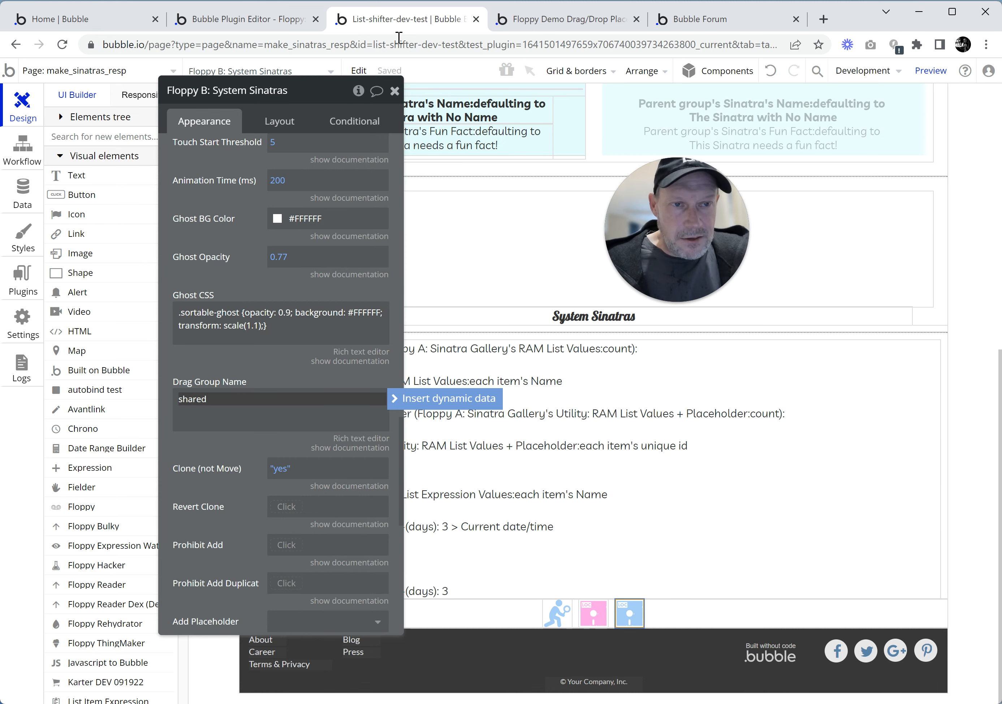
Step: On the demo page, add three Pinup Sinatras from the gallery to the System Sinatras palette and try to add the Skeletor Sinatra to the gallery
click(534, 19)
drag(423, 179, 437, 423)
drag(333, 148, 441, 405)
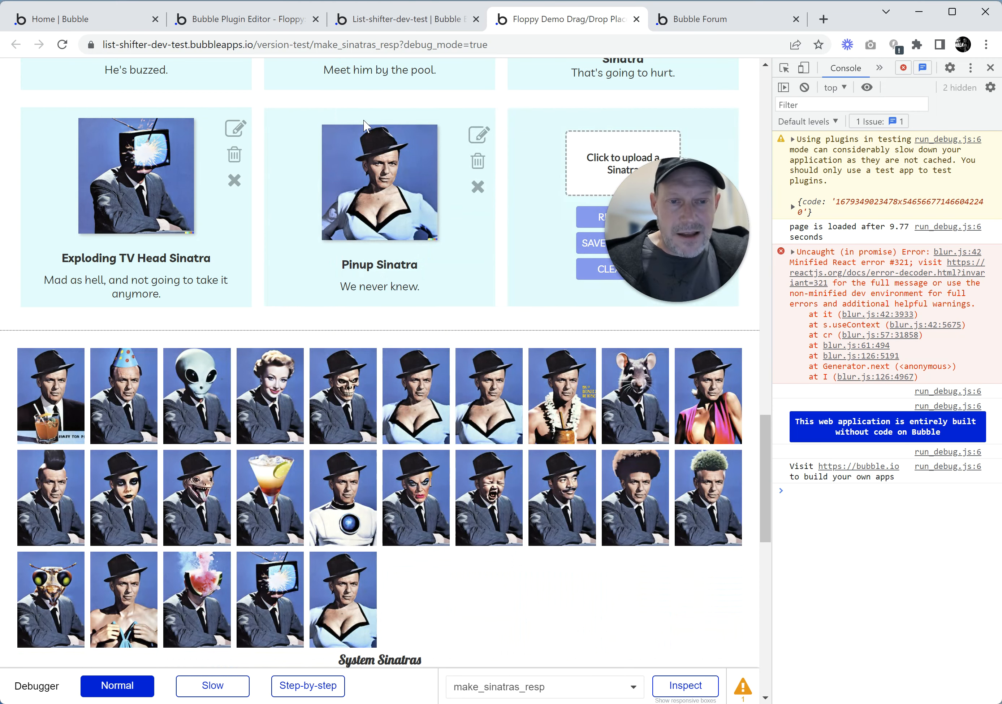
drag(371, 137, 382, 437)
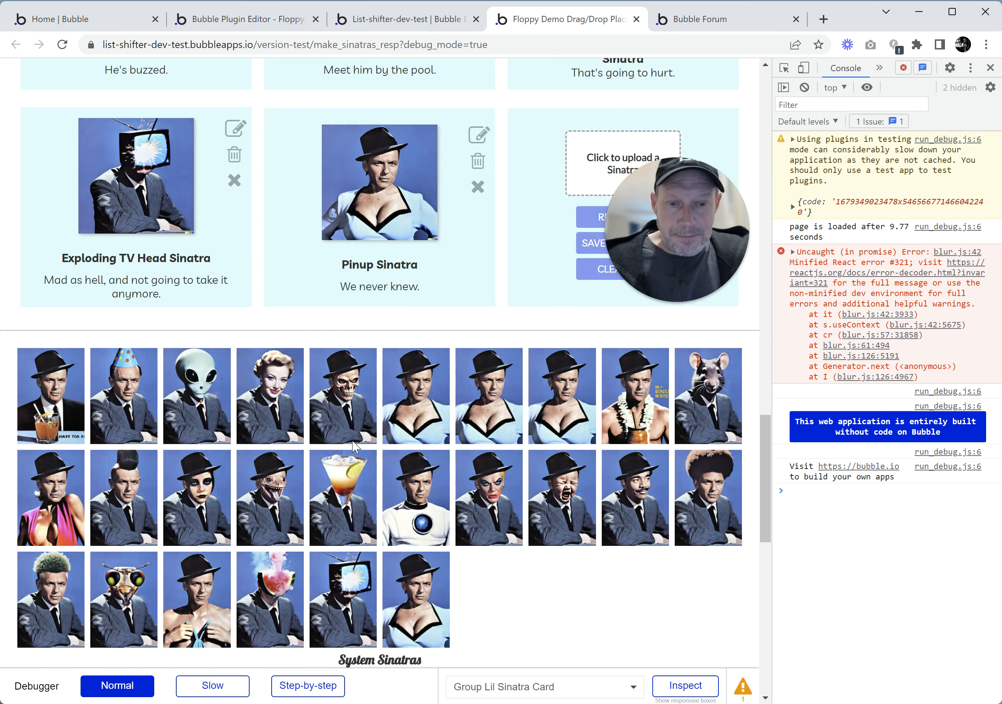
drag(343, 382, 486, 147)
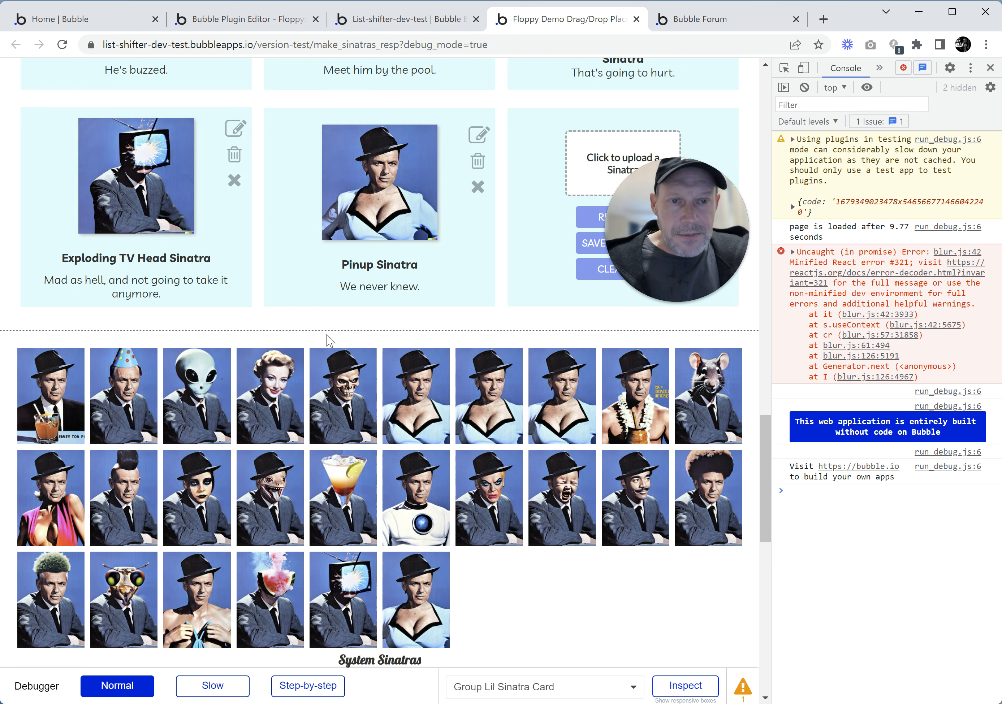
Step: In the Bubble editor, set the Drag Group Name of Floppy A: Sinatra Gallery to "not shared" and check Floppy B's group name
click(426, 20)
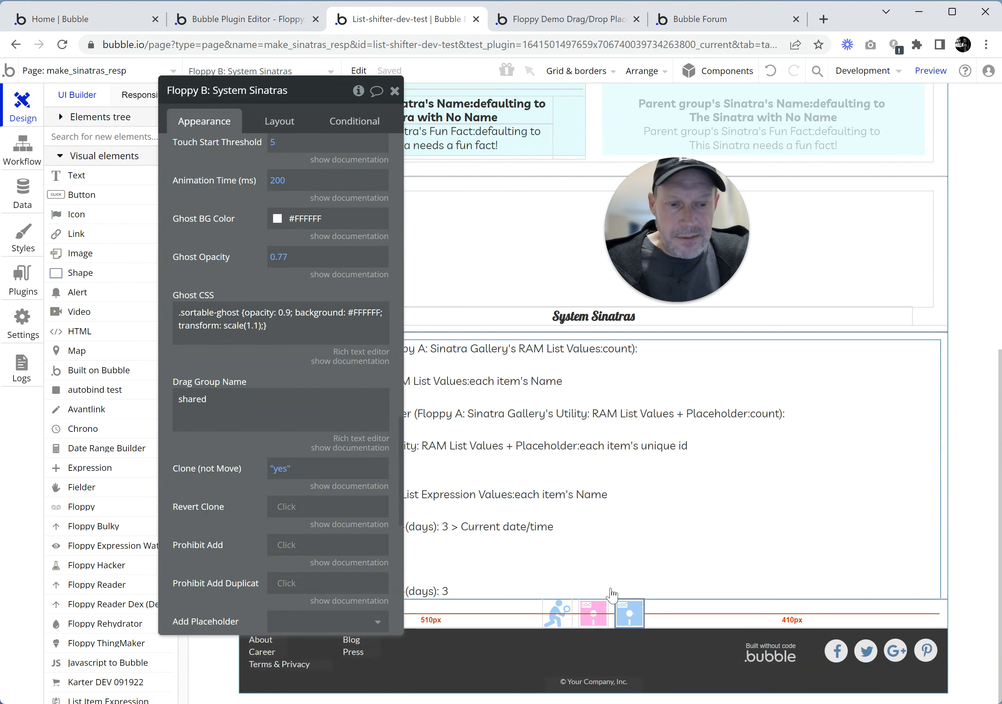
click(594, 608)
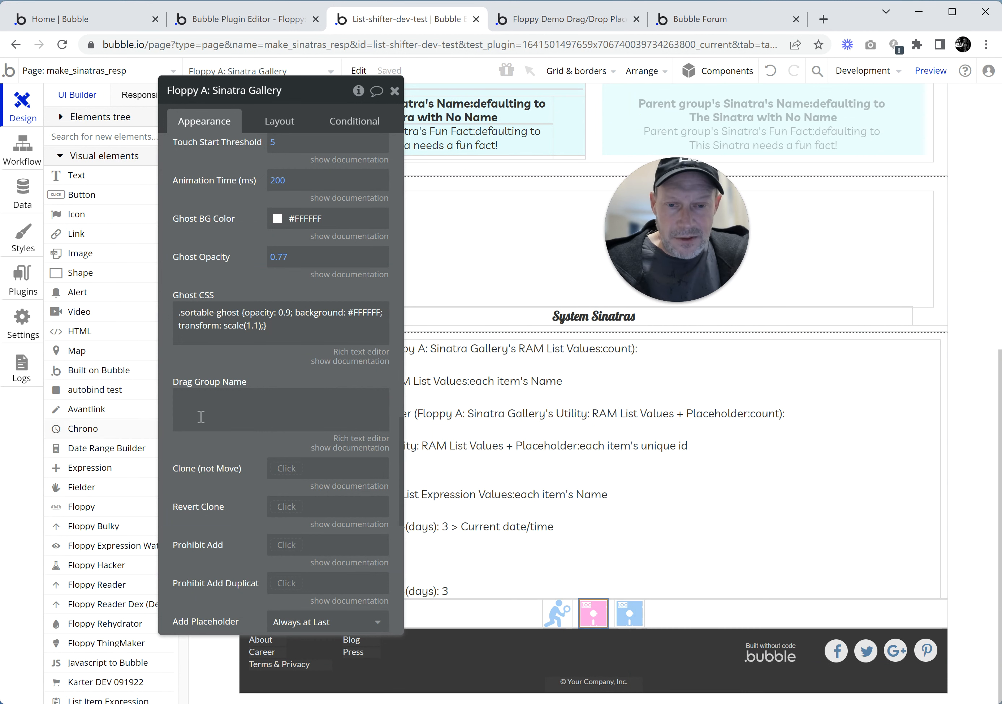
click(212, 407)
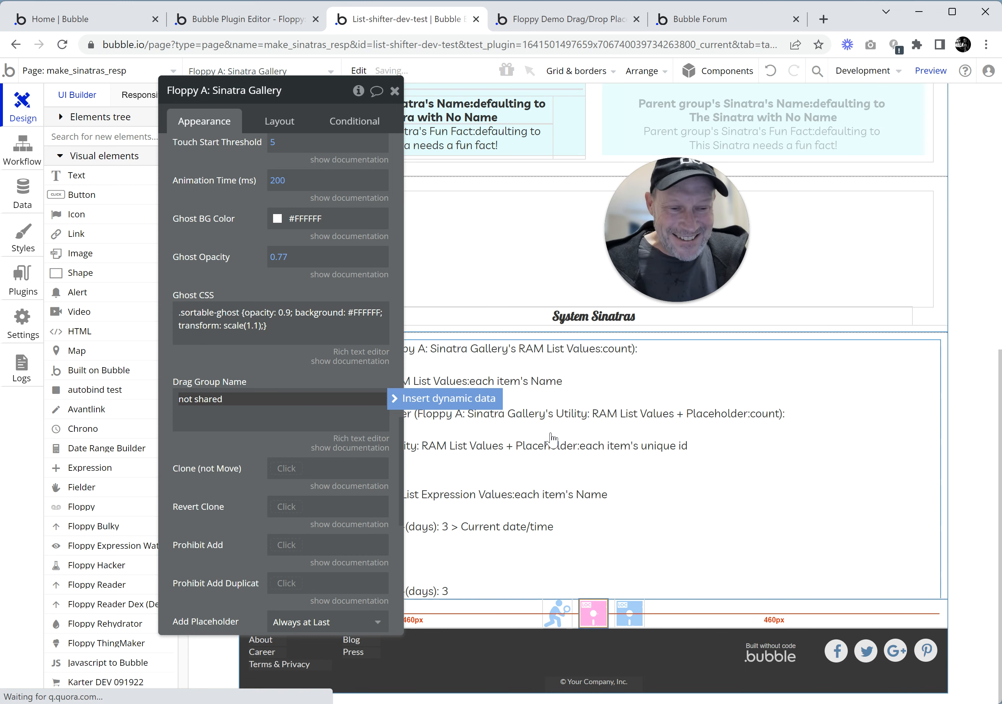
click(622, 612)
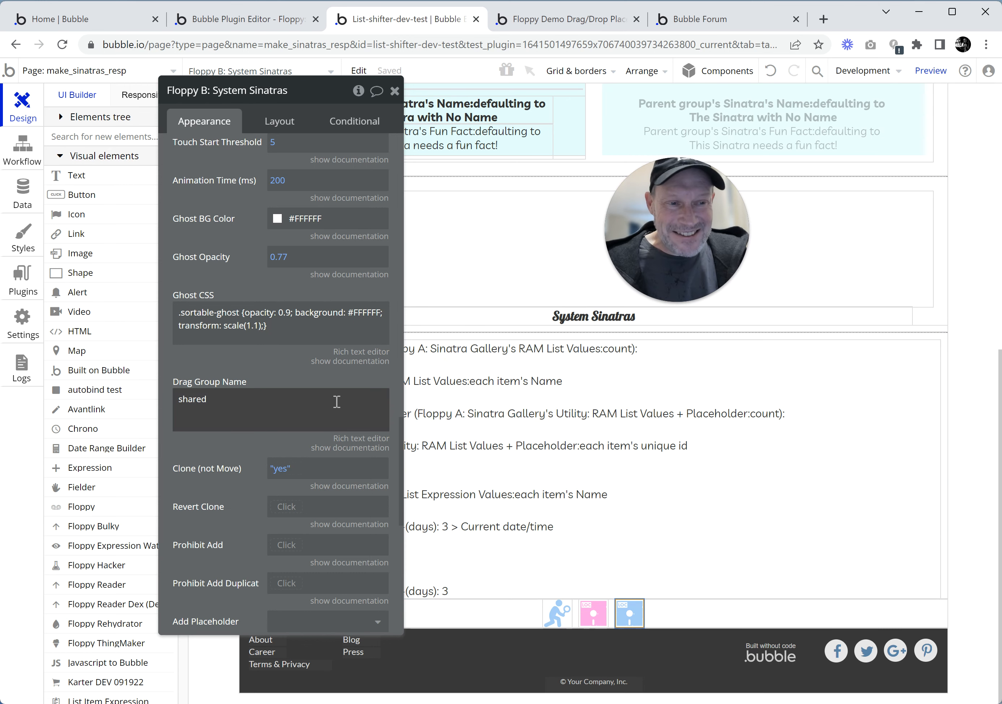
Step: Reload the Floppy demo page and add the Supermodel Sinatra from the System Sinatras palette to the end of the gallery
click(567, 18)
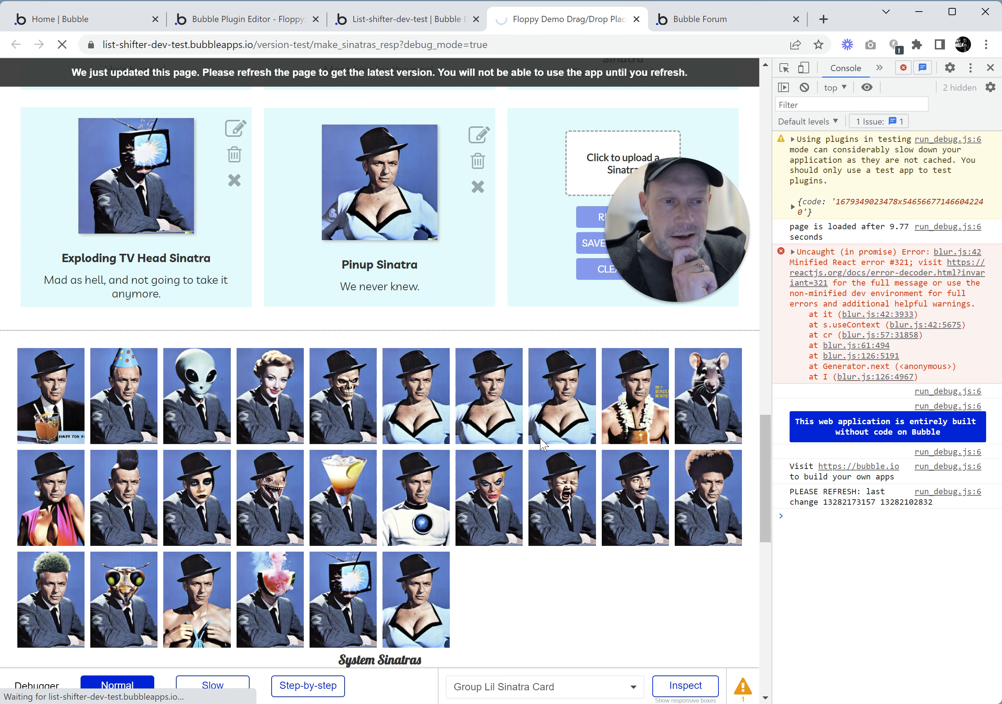
drag(723, 284, 619, 294)
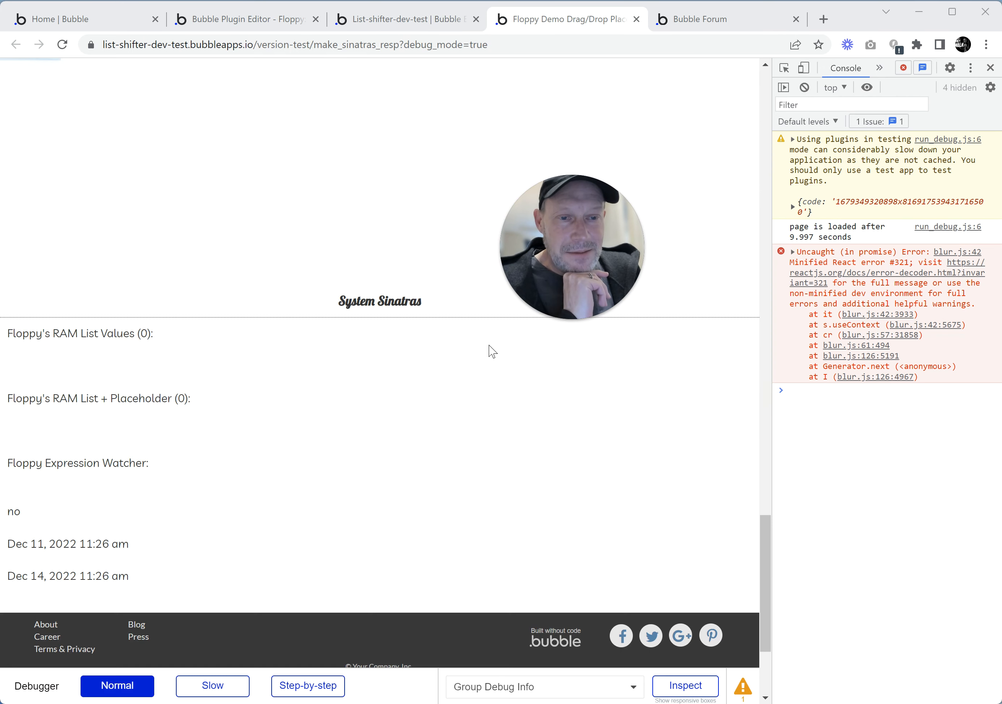
scroll(467, 397, up, 7)
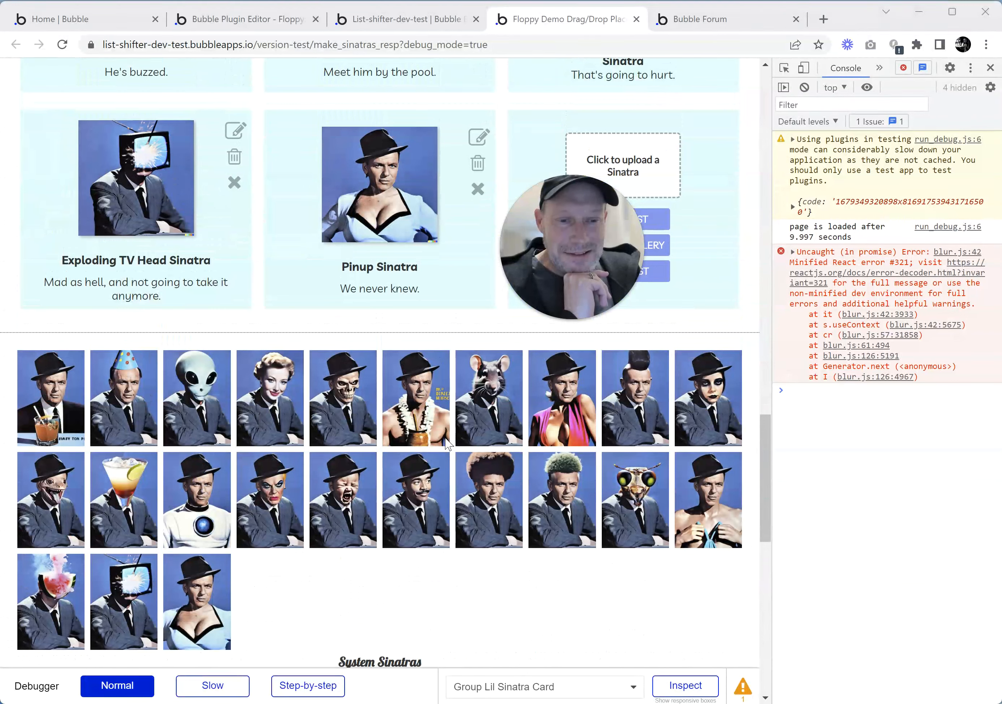
mouse_move(613, 302)
drag(596, 302, 701, 290)
drag(584, 418, 503, 251)
scroll(503, 251, up, 10)
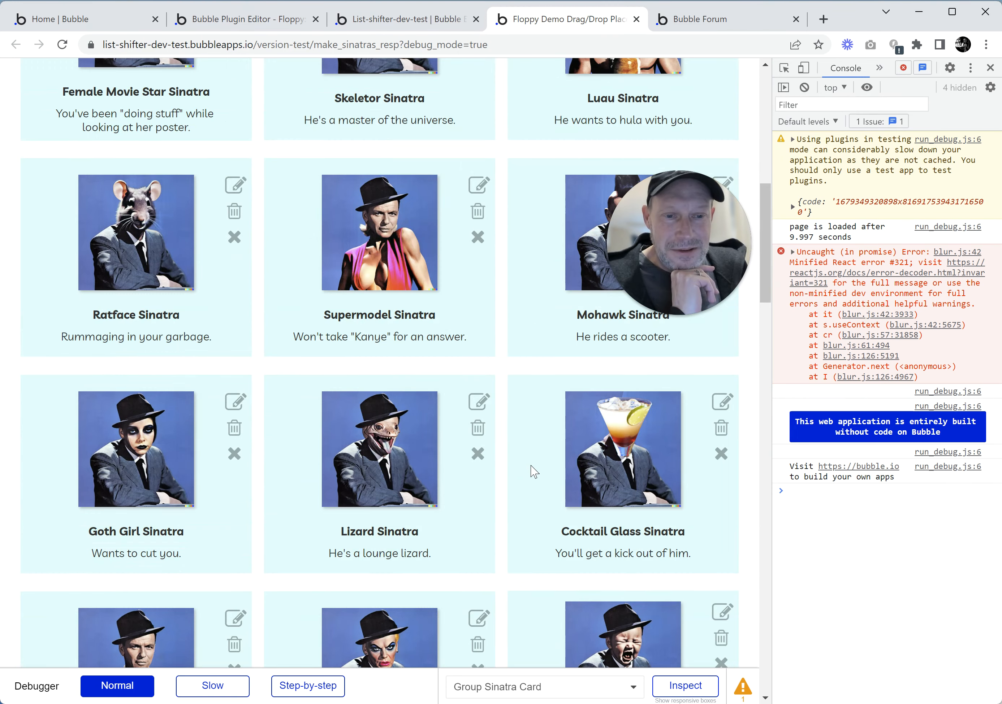
Step: Add the Skeletor Sinatra to the end of the gallery and the gallery's Pinup Sinatra to the palette, just after the Luau Sinatra
scroll(534, 472, down, 20)
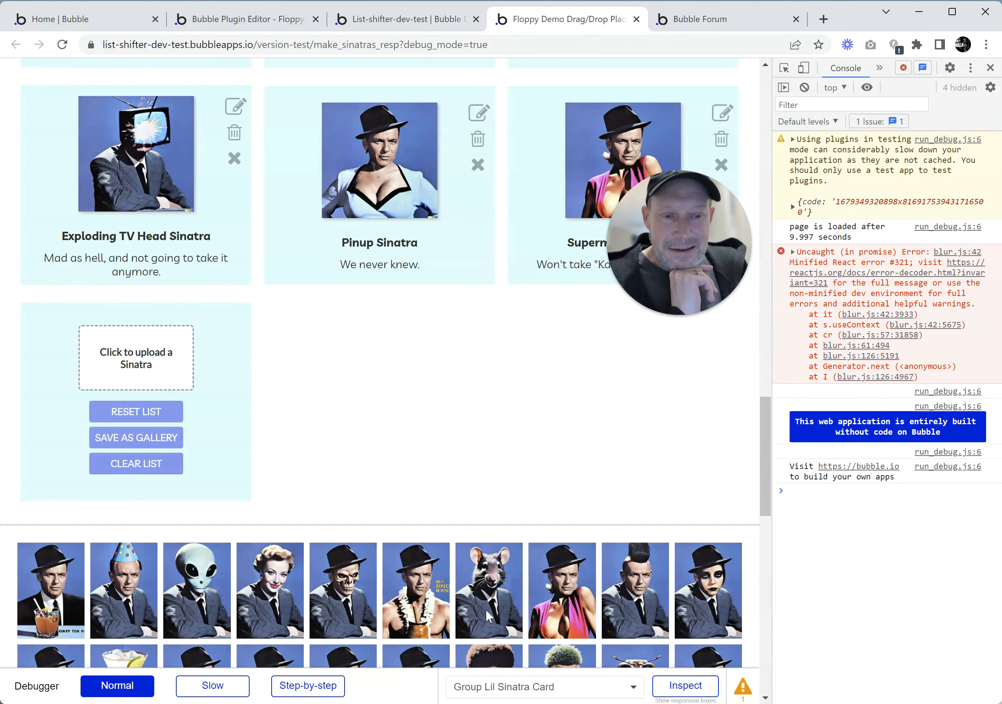
drag(358, 562, 370, 400)
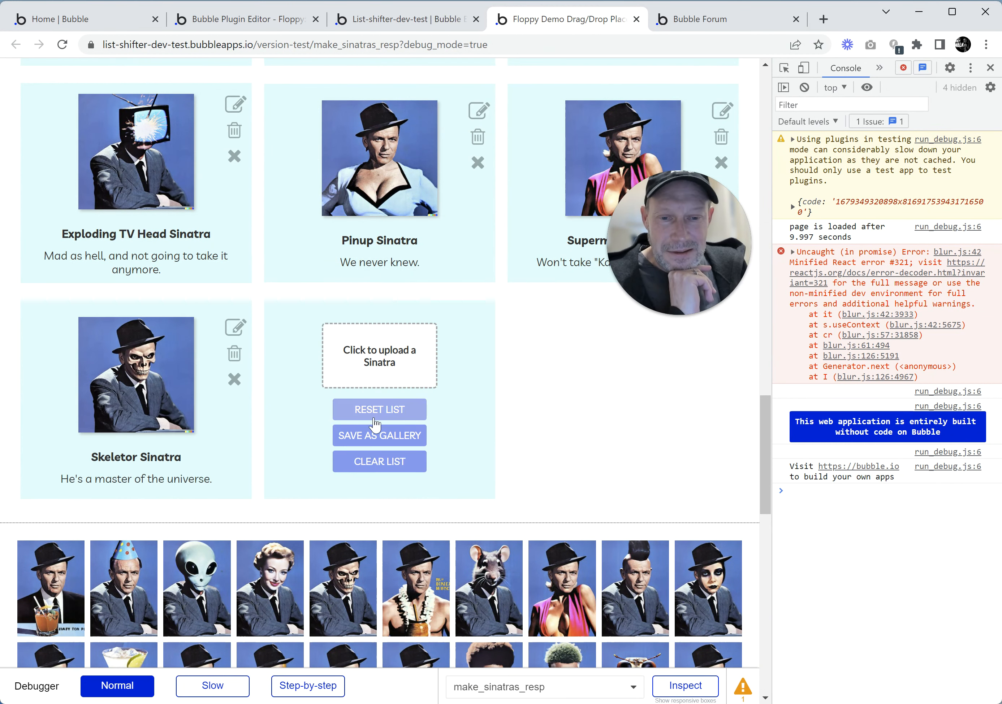
drag(361, 241, 485, 634)
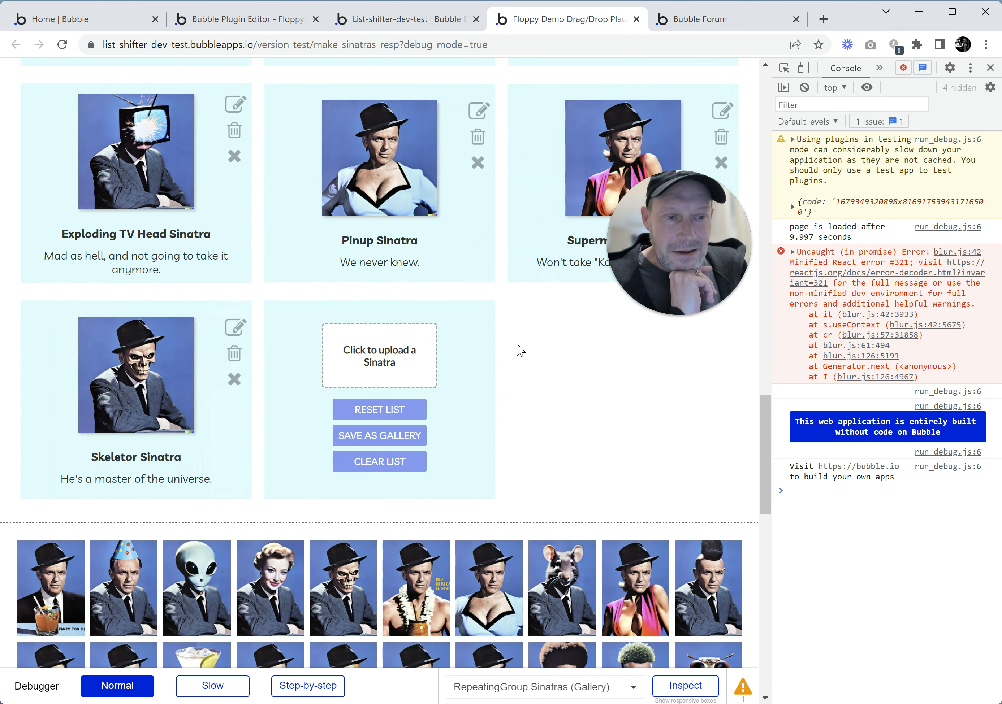
Step: Add the Female Movie Star Sinatra from the palette to the gallery, just after the last Skeletor Sinatra, and review the gallery
scroll(517, 349, down, 5)
drag(257, 375, 338, 247)
scroll(485, 483, down, 15)
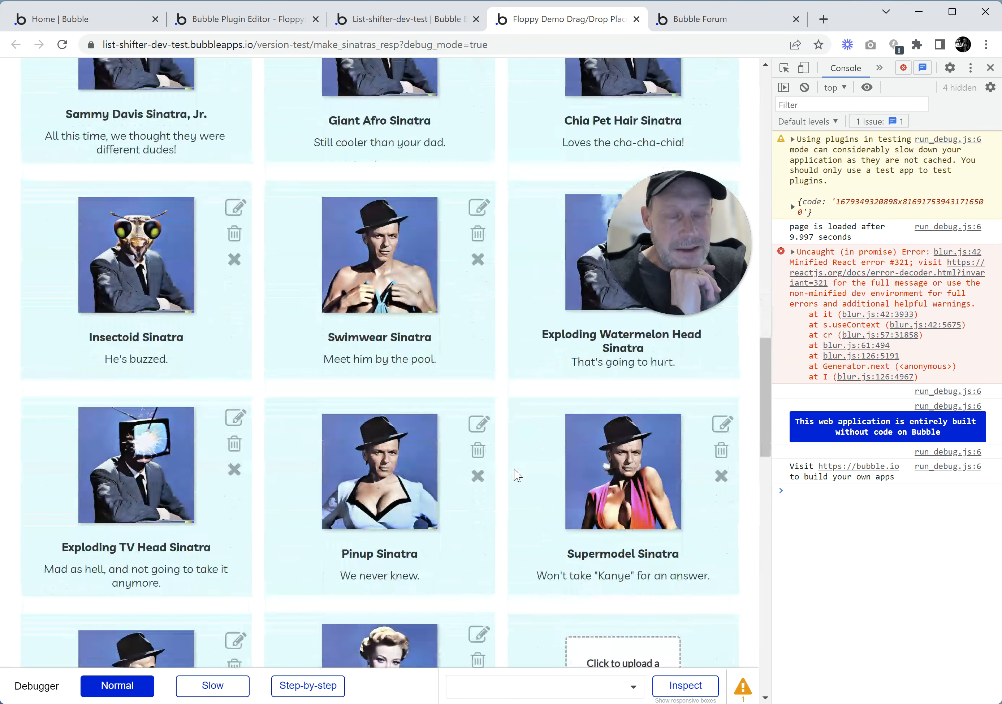
scroll(531, 472, up, 20)
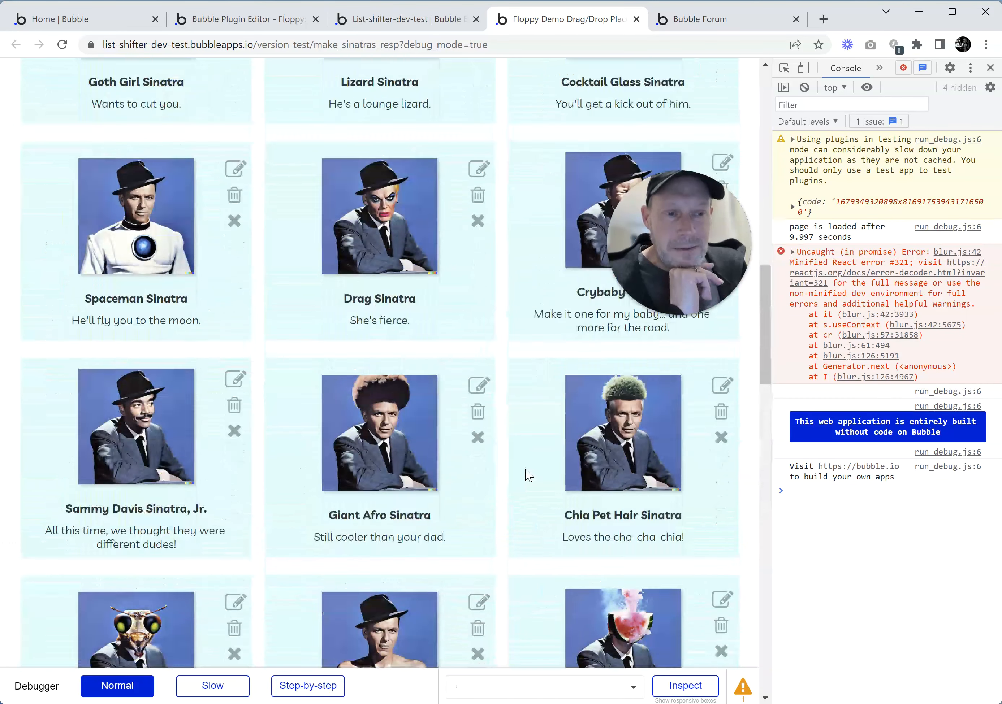
scroll(531, 491, up, 3)
Step: In the Bubble editor, set the Drag Group Name of Floppy A: Sinatra Gallery to "shared"
click(408, 19)
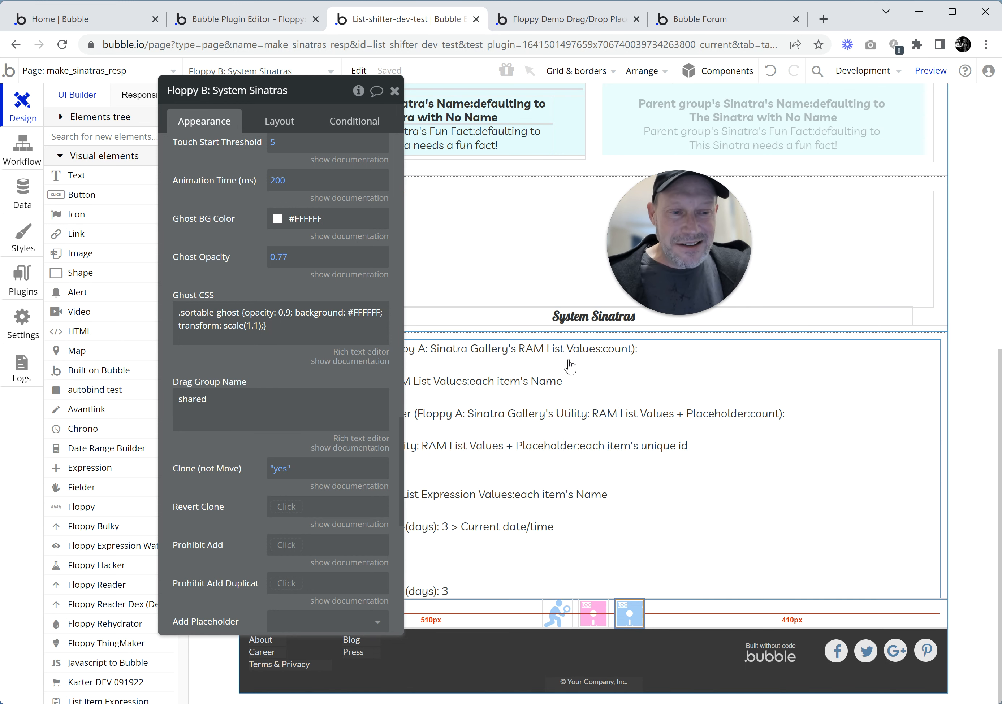
click(589, 623)
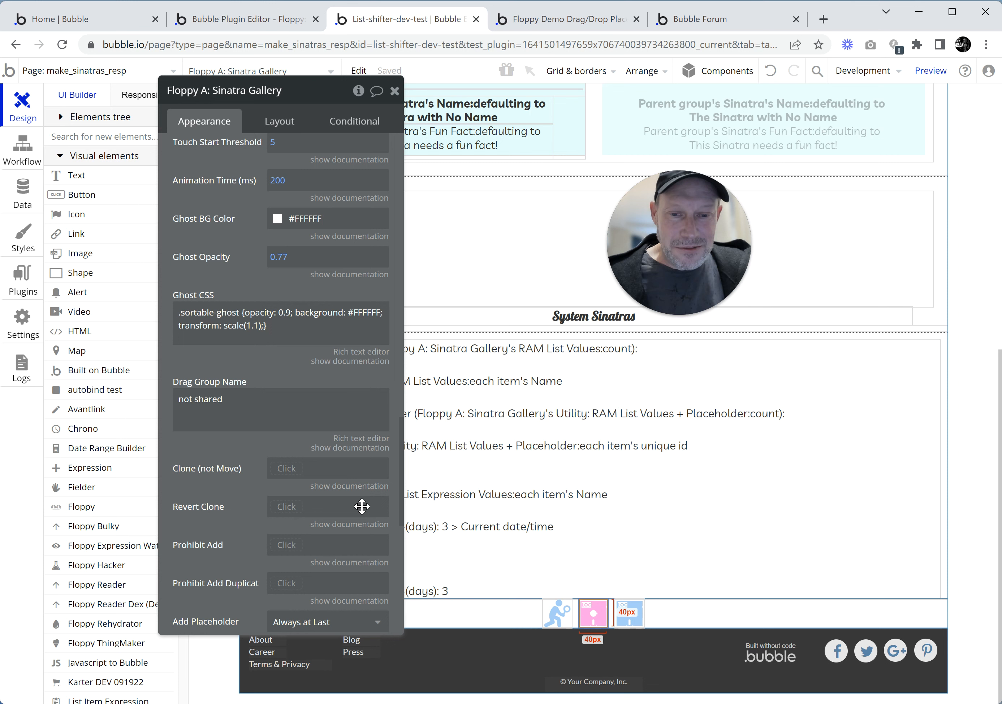
triple_click(246, 390)
text(share)
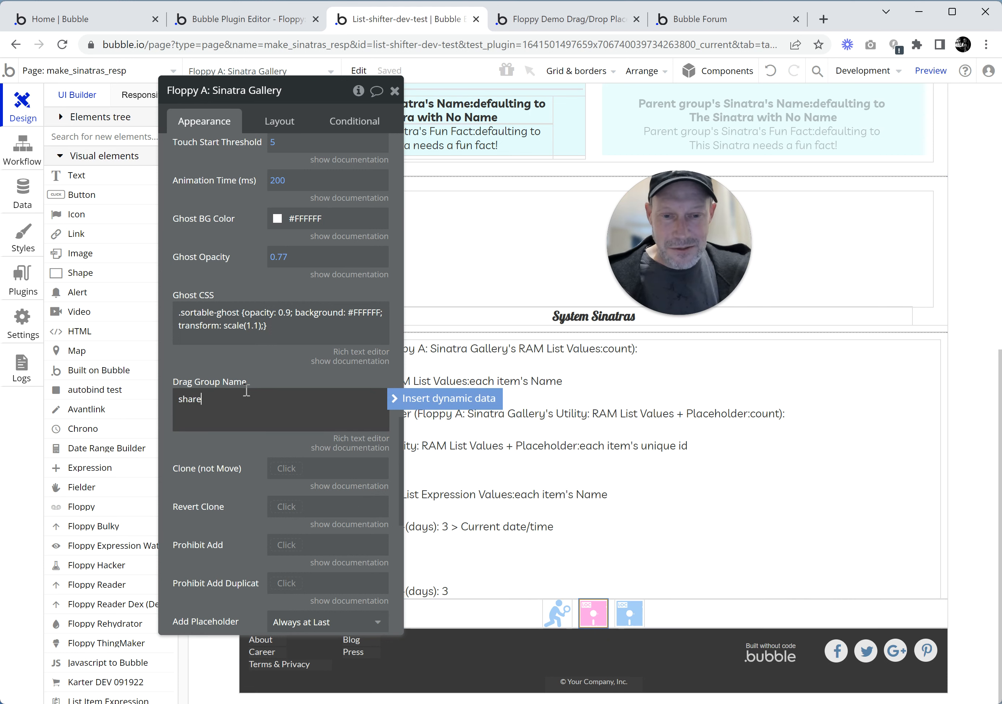
key(Tab)
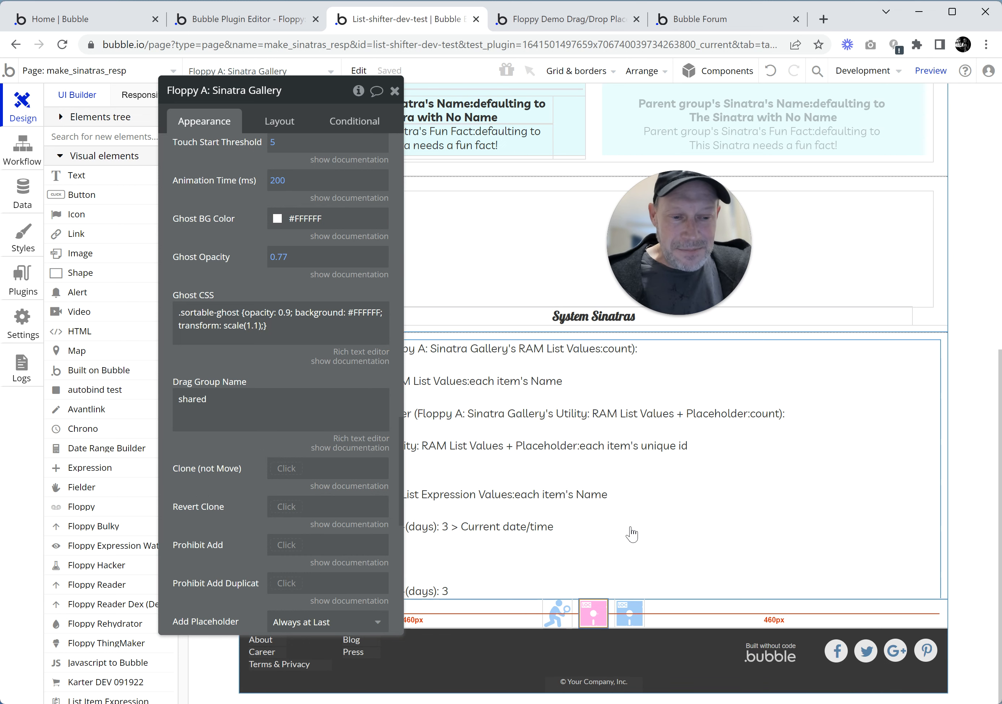
Step: Set both Revert Clone and Prohibit Add to "yes" for Floppy B: System Sinatras
click(633, 615)
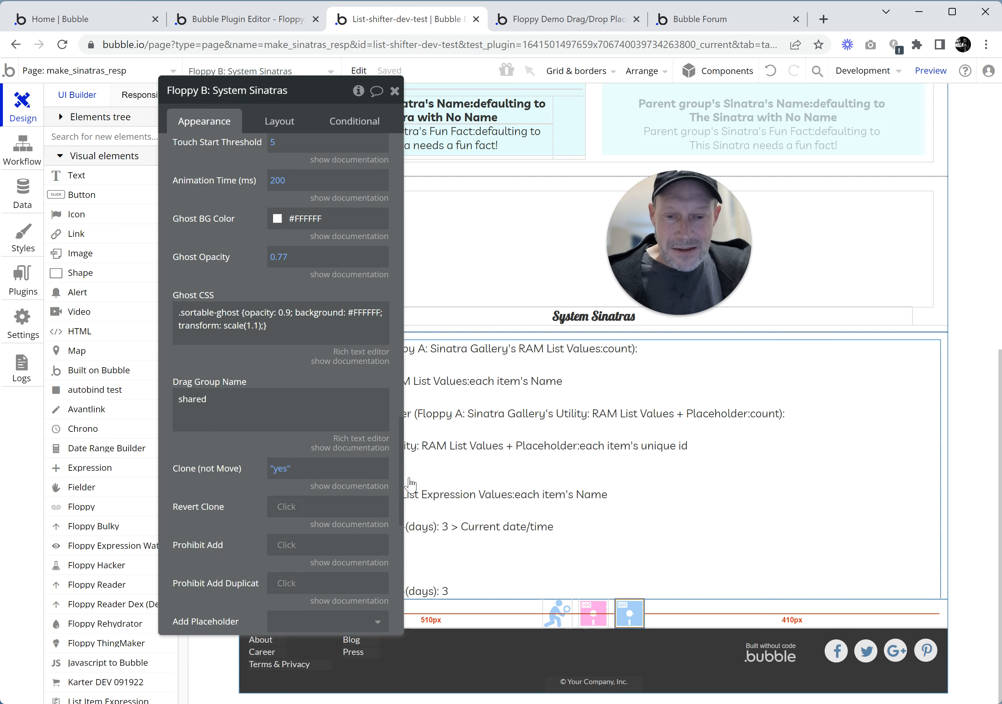
click(293, 508)
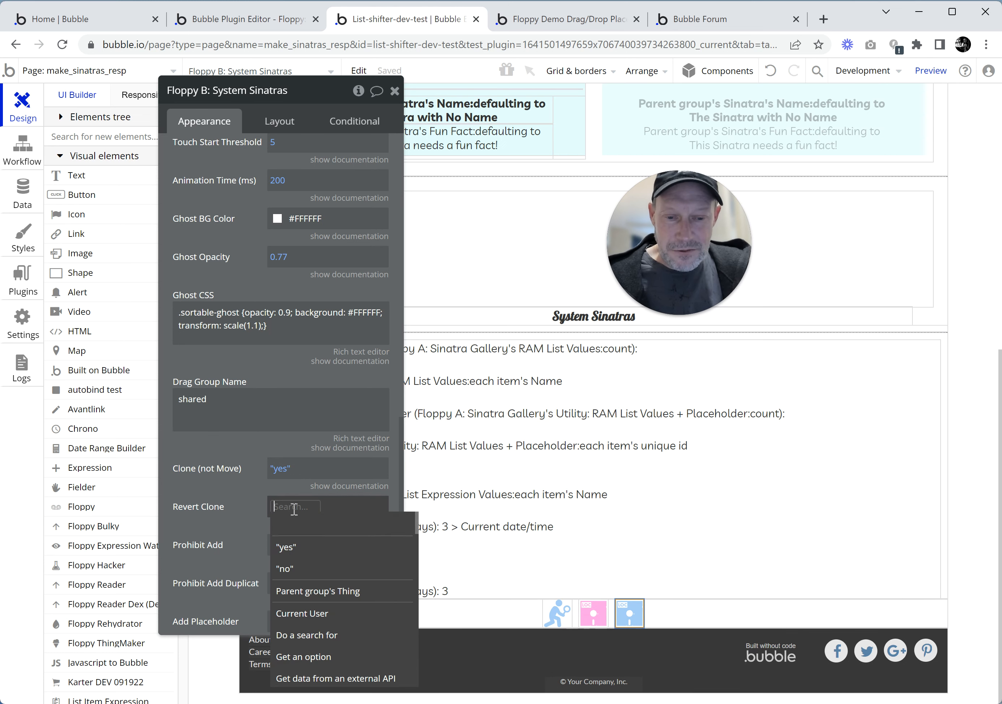
click(312, 546)
click(260, 506)
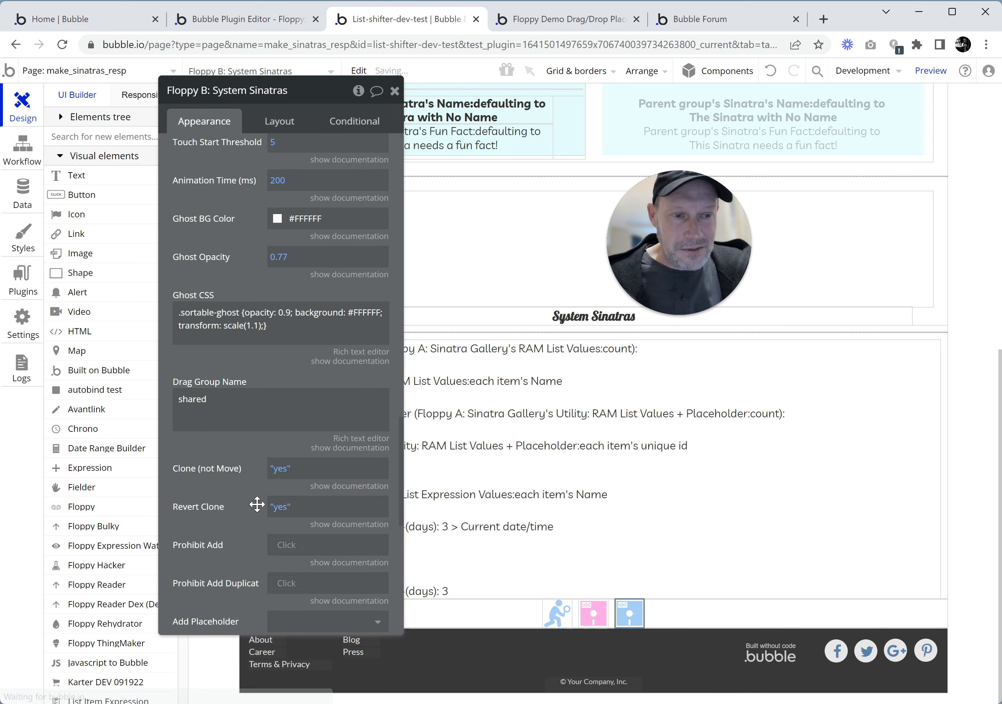
scroll(247, 494, down, 2)
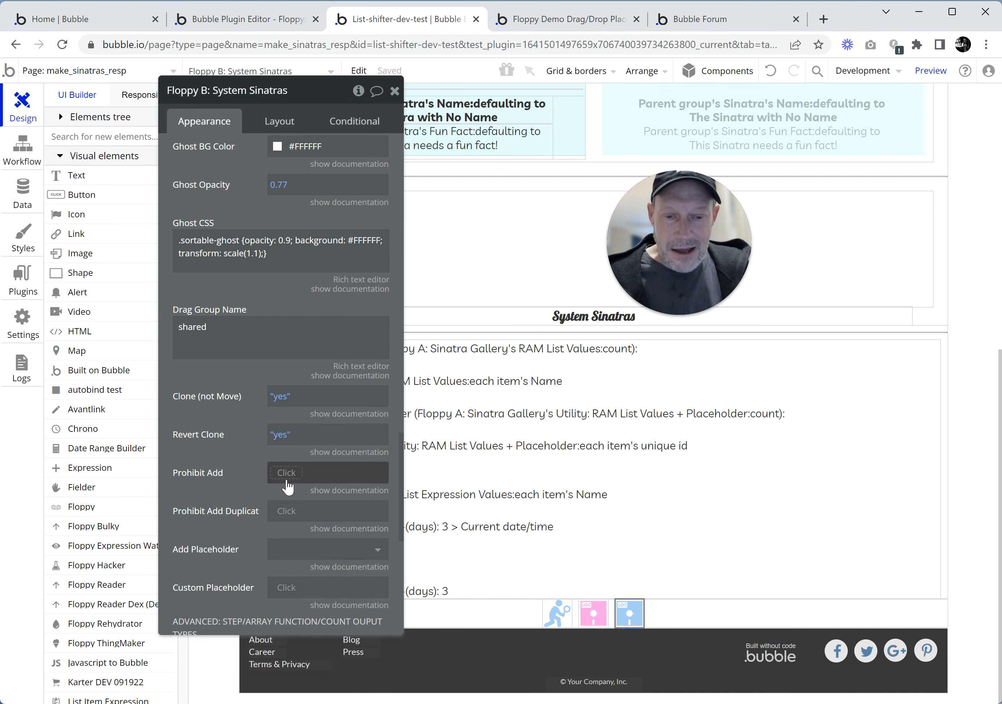
click(287, 484)
click(288, 507)
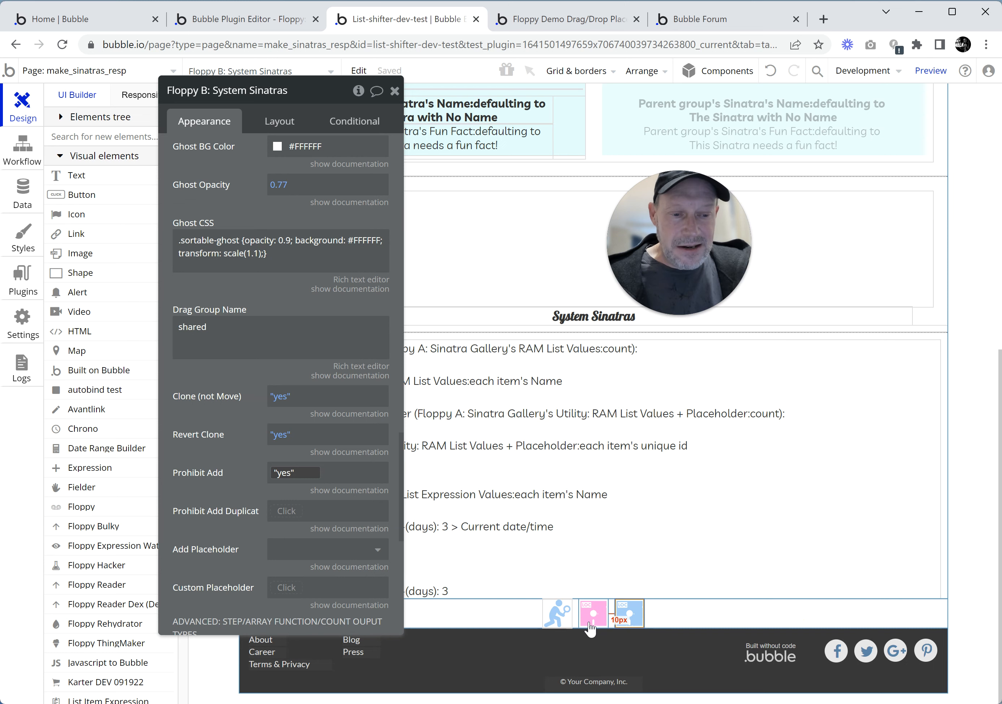
Step: Set the option that prohibits adding duplicates to "yes" for Floppy A: Sinatra Gallery
click(561, 614)
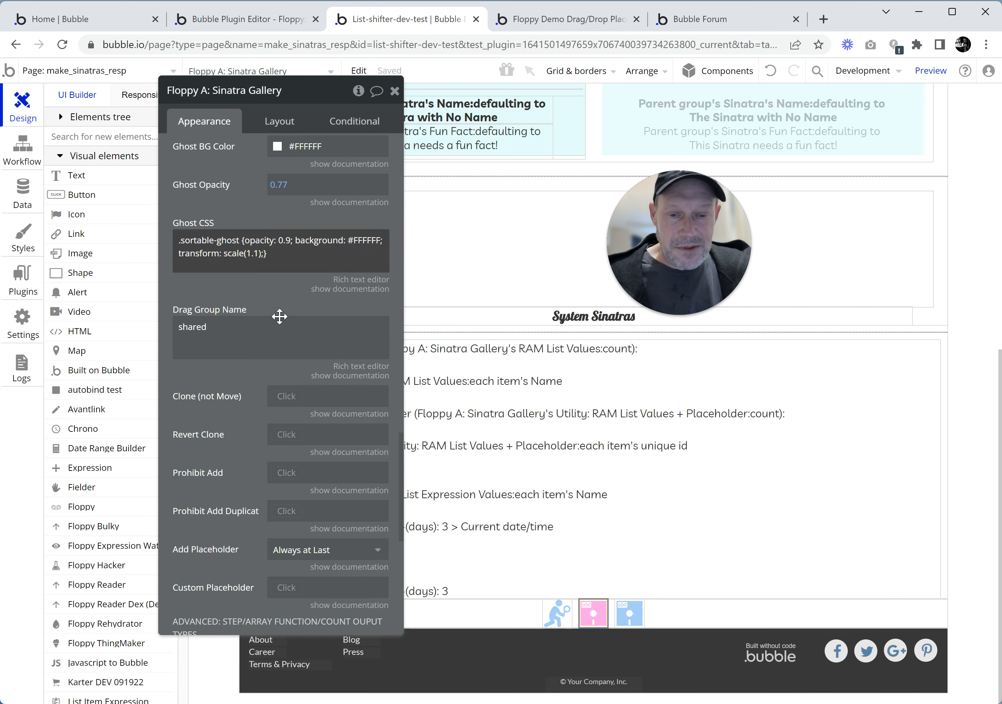
scroll(229, 430, down, 2)
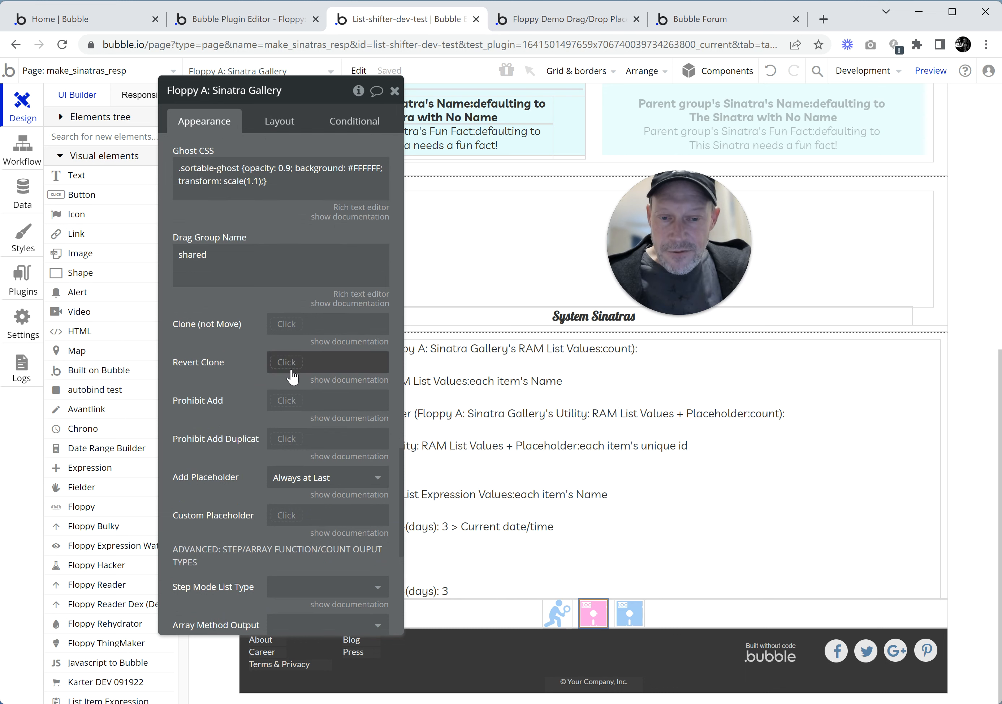
click(291, 440)
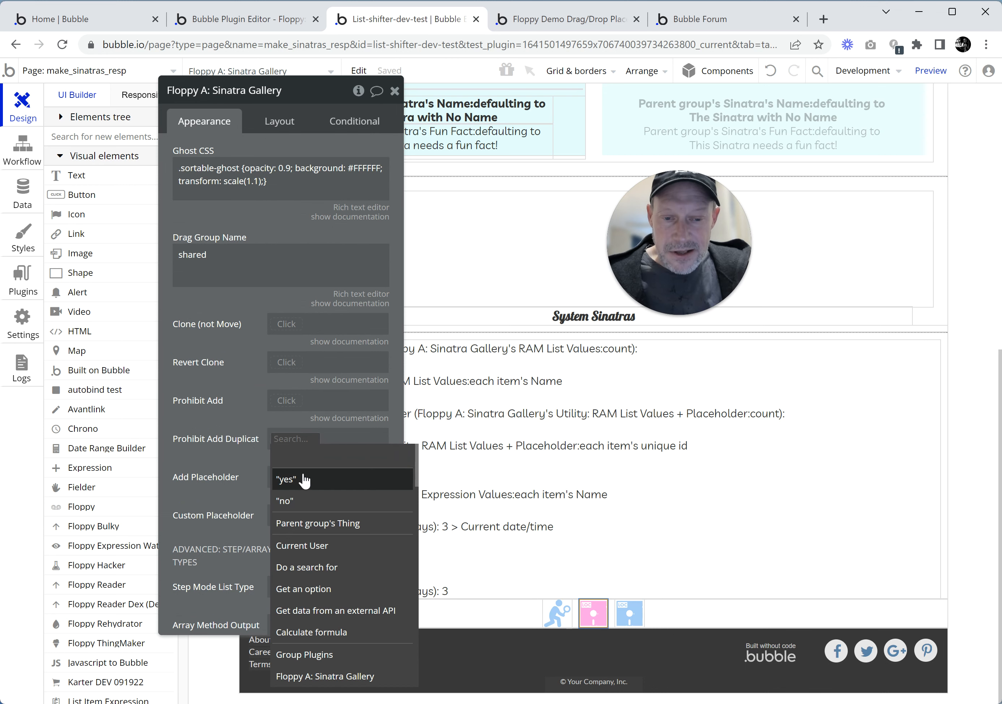
click(301, 476)
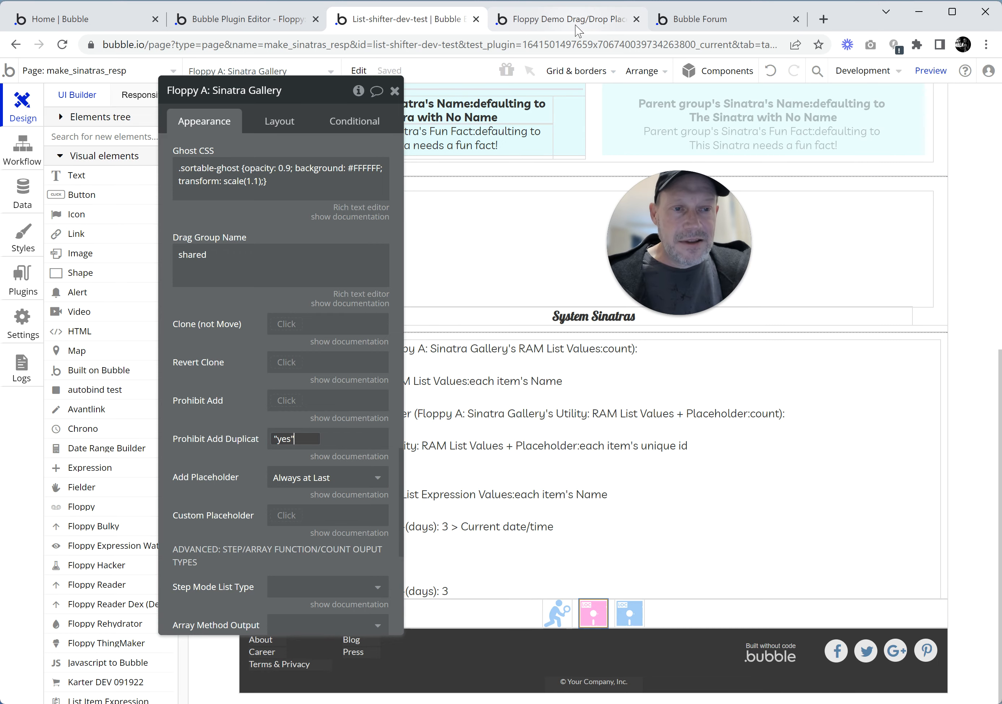
Step: Return to the Floppy demo page and reload it to apply the updated settings
click(575, 26)
click(500, 82)
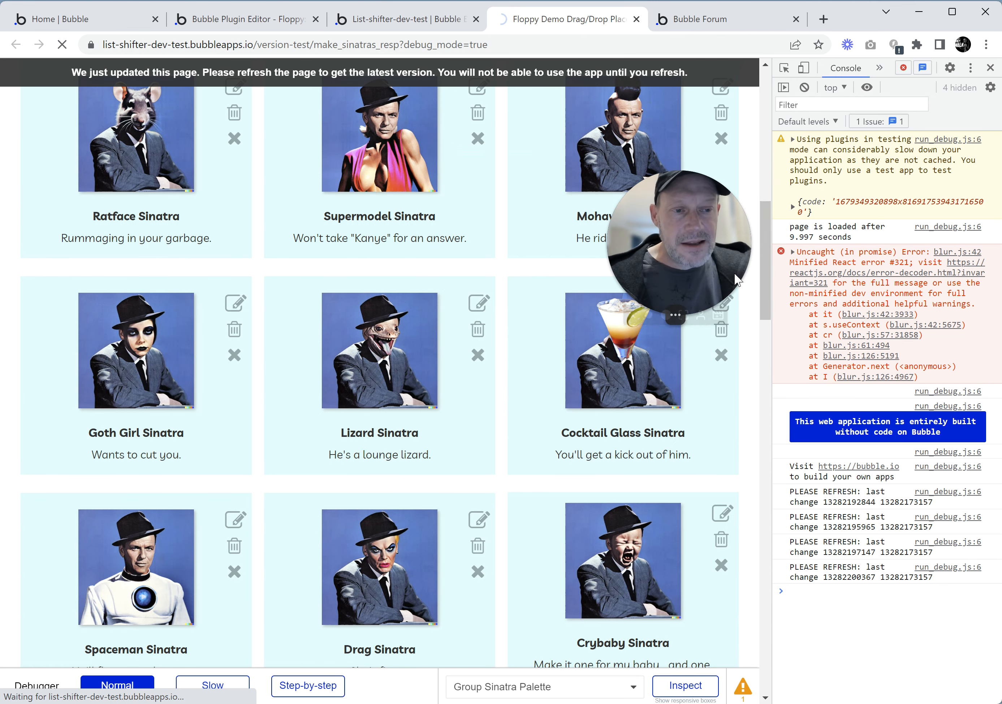
drag(724, 286, 703, 297)
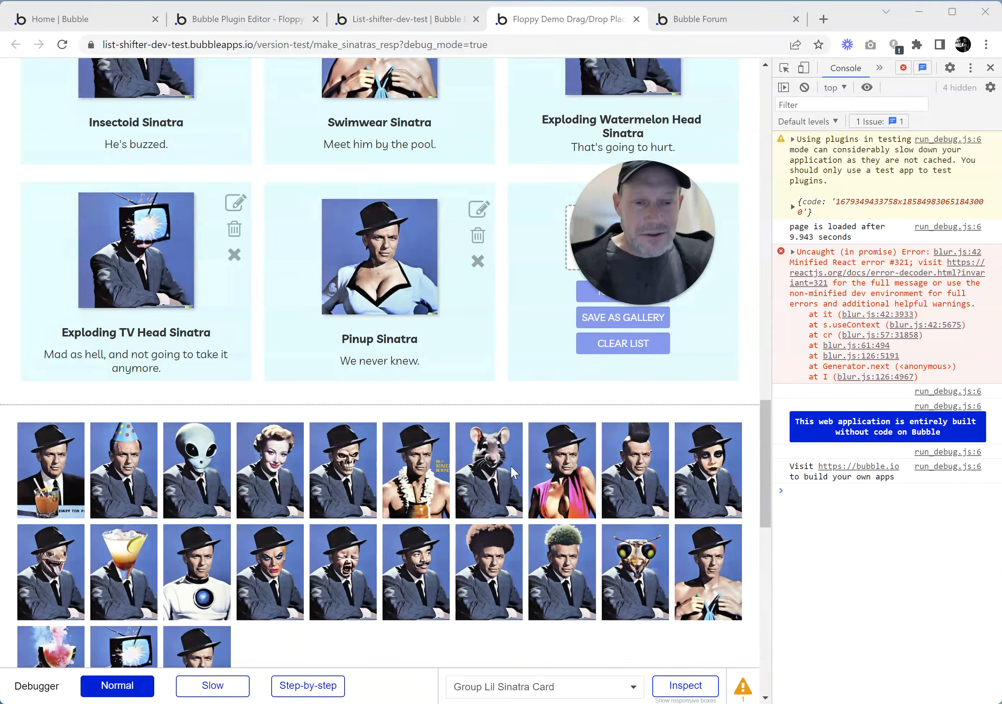
Step: Clear the Sinatra Gallery list and add Alien Sinatra and Female Movie Star Sinatra to it from the System Sinatras
click(631, 349)
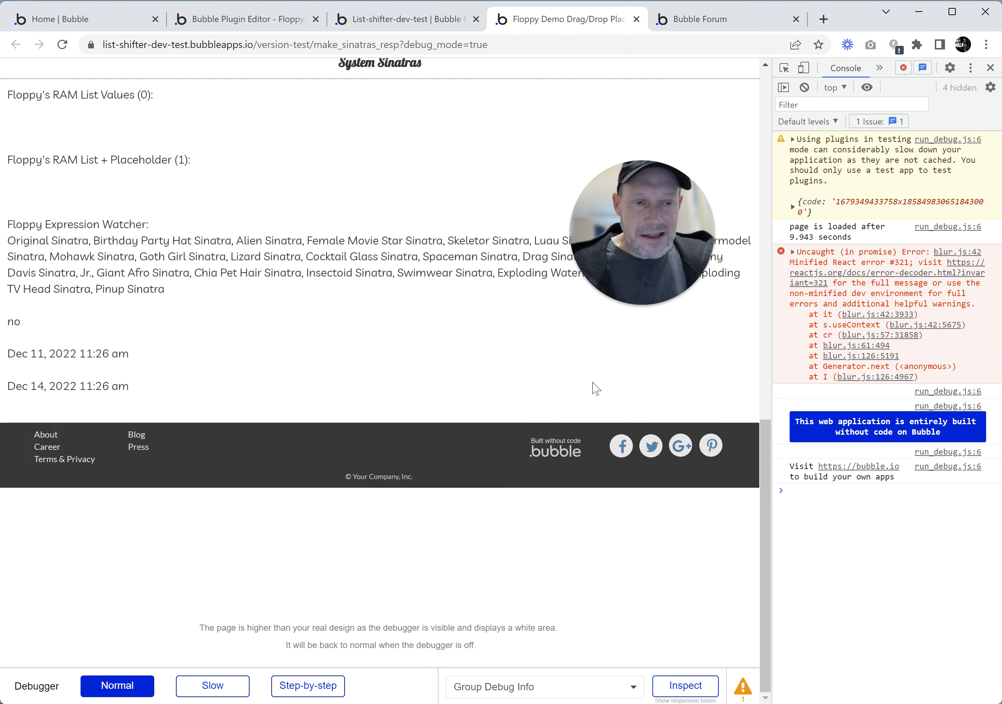
scroll(533, 384, up, 8)
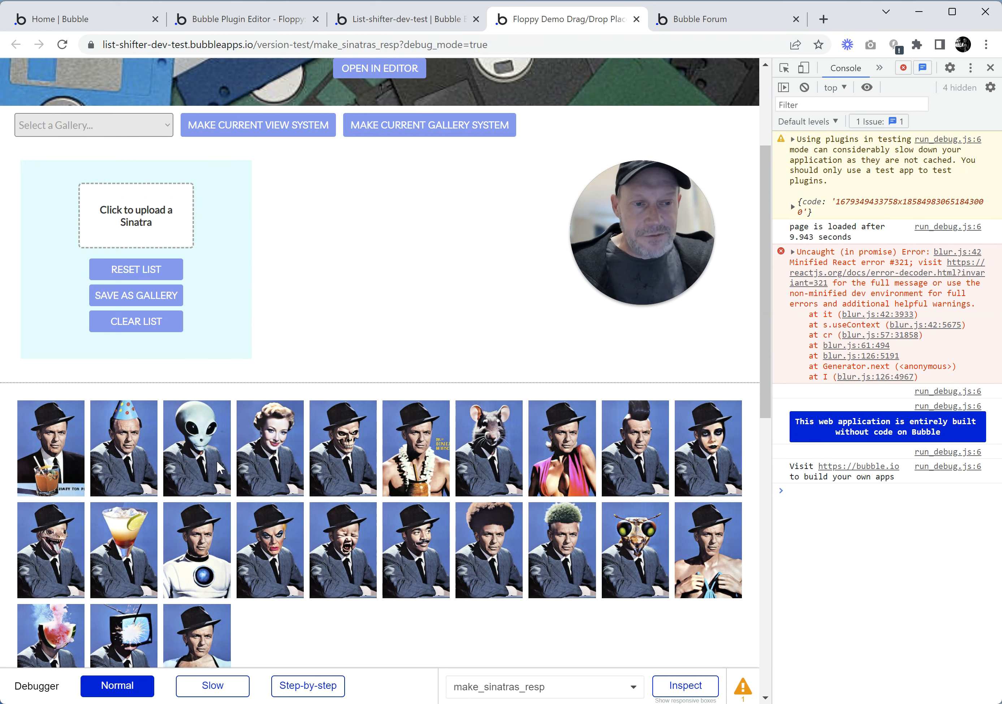
drag(210, 460, 137, 275)
drag(180, 460, 337, 265)
drag(267, 465, 422, 491)
Step: Try to move Female Movie Star Sinatra from the gallery into the System Sinatras, and review Floppy's RAM list values
drag(405, 237, 468, 535)
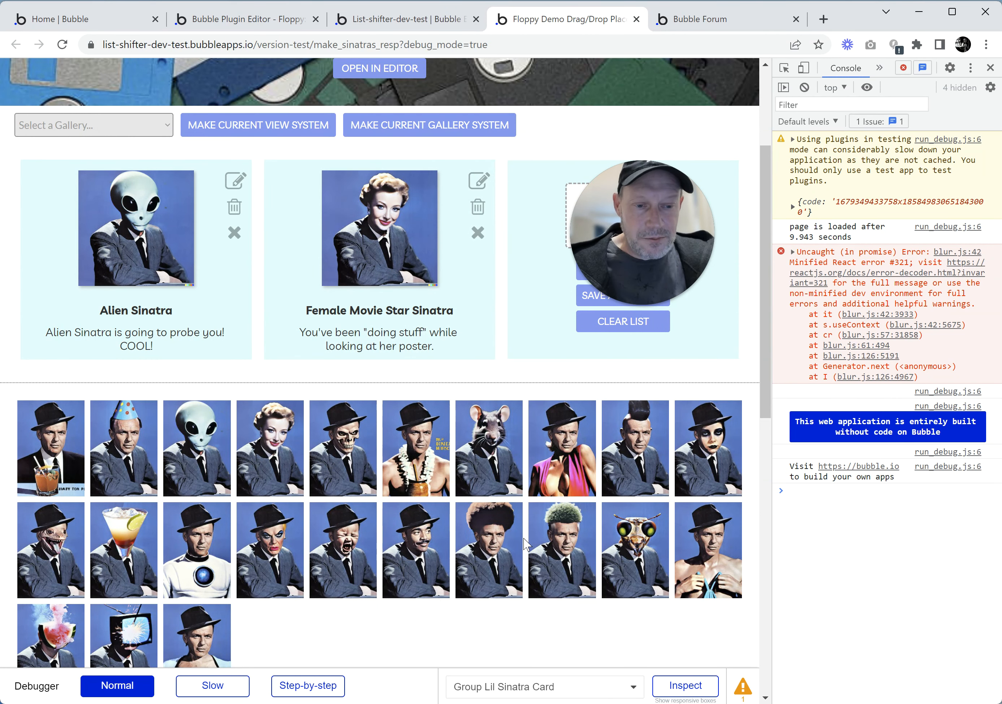
scroll(507, 481, down, 3)
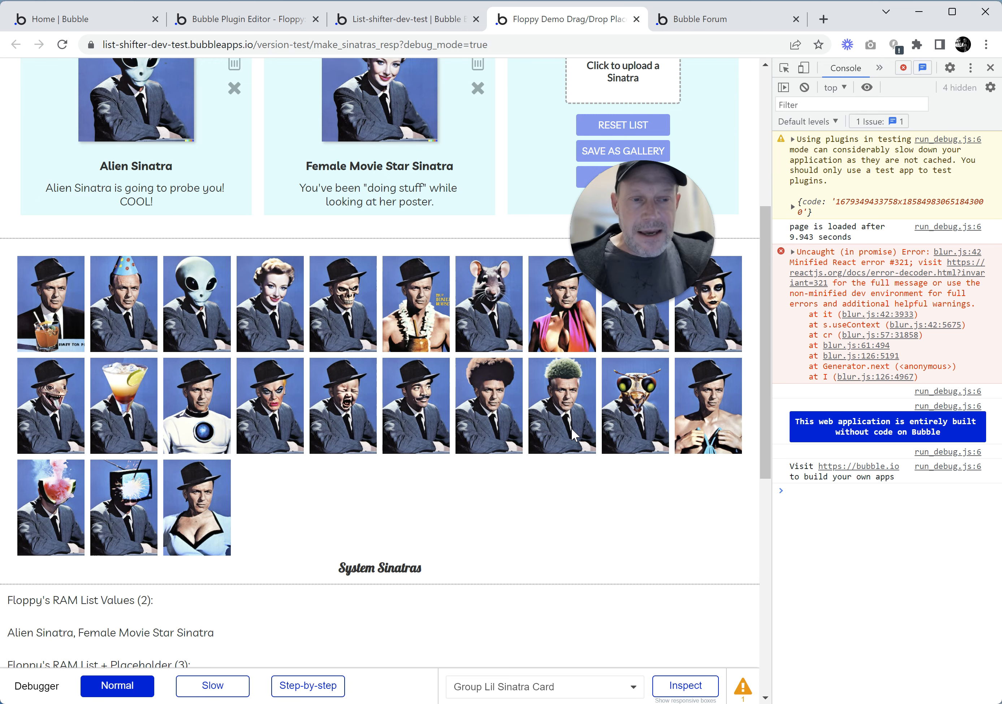
scroll(572, 430, up, 1)
scroll(572, 452, up, 6)
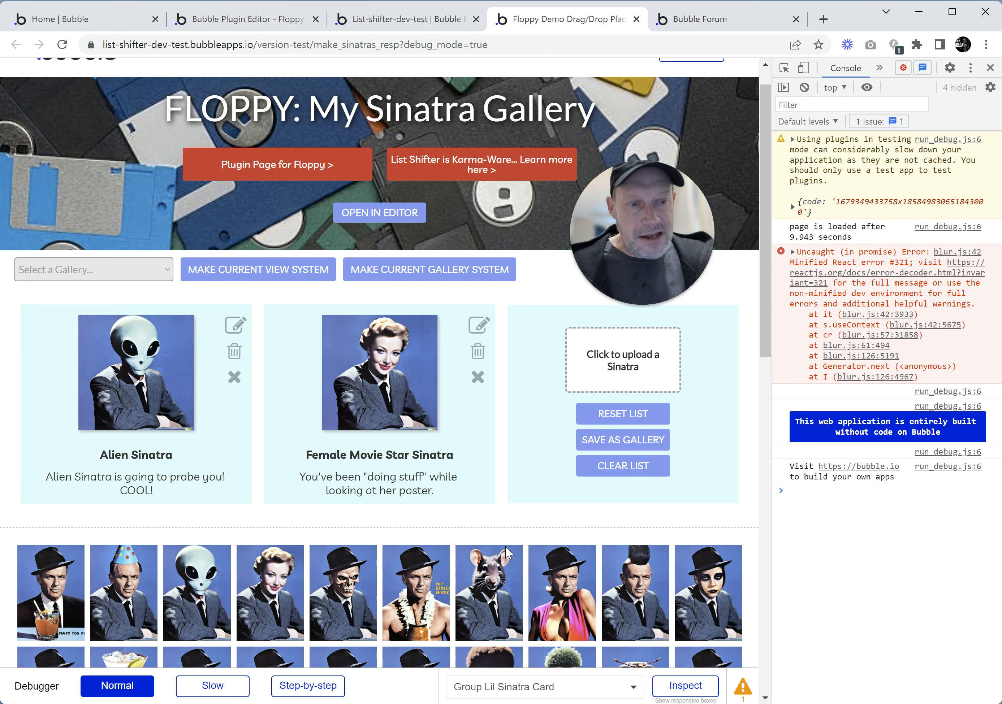
scroll(505, 545, down, 10)
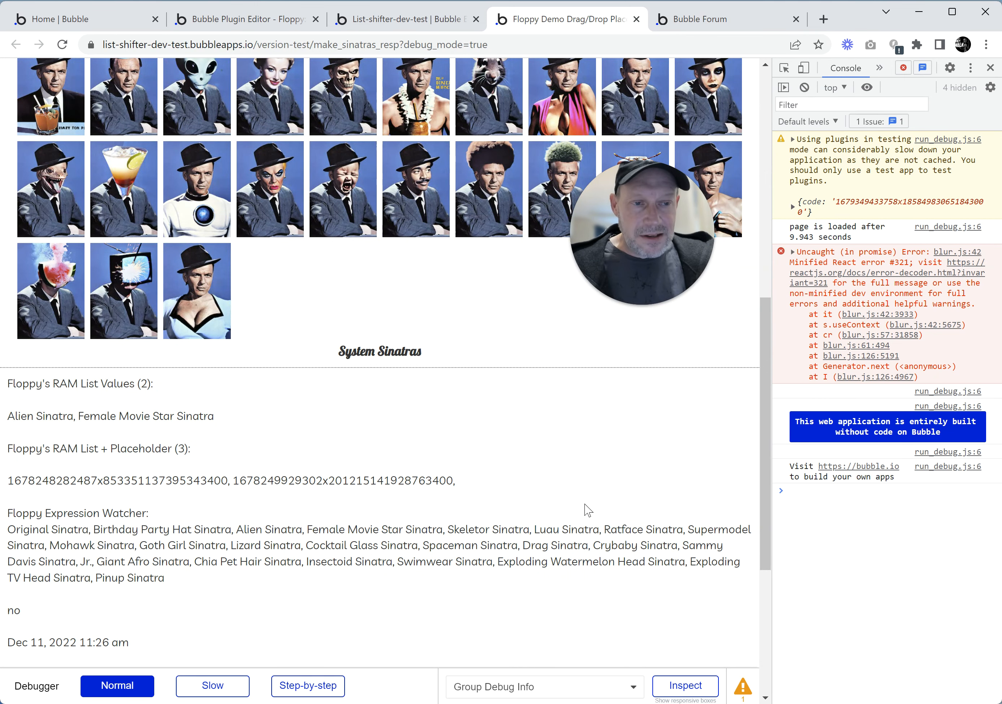
scroll(588, 509, down, 2)
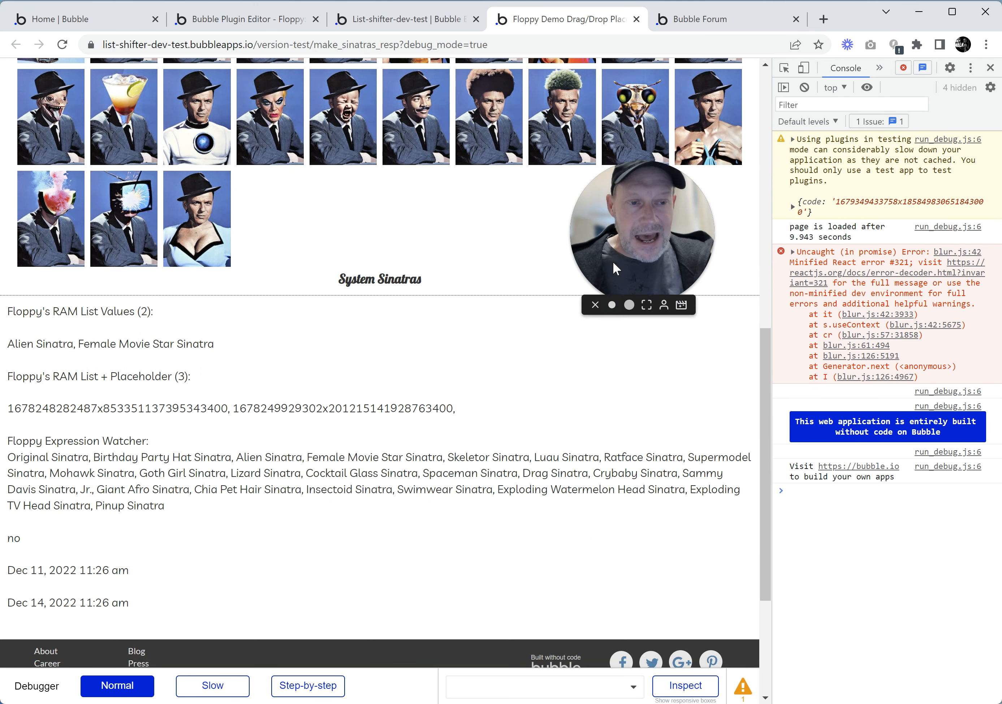
Step: In the Bubble editor's workflows, examine the Floppy element events offered for a new event, including those for items added, removed or sorted via user drag/drop
click(414, 20)
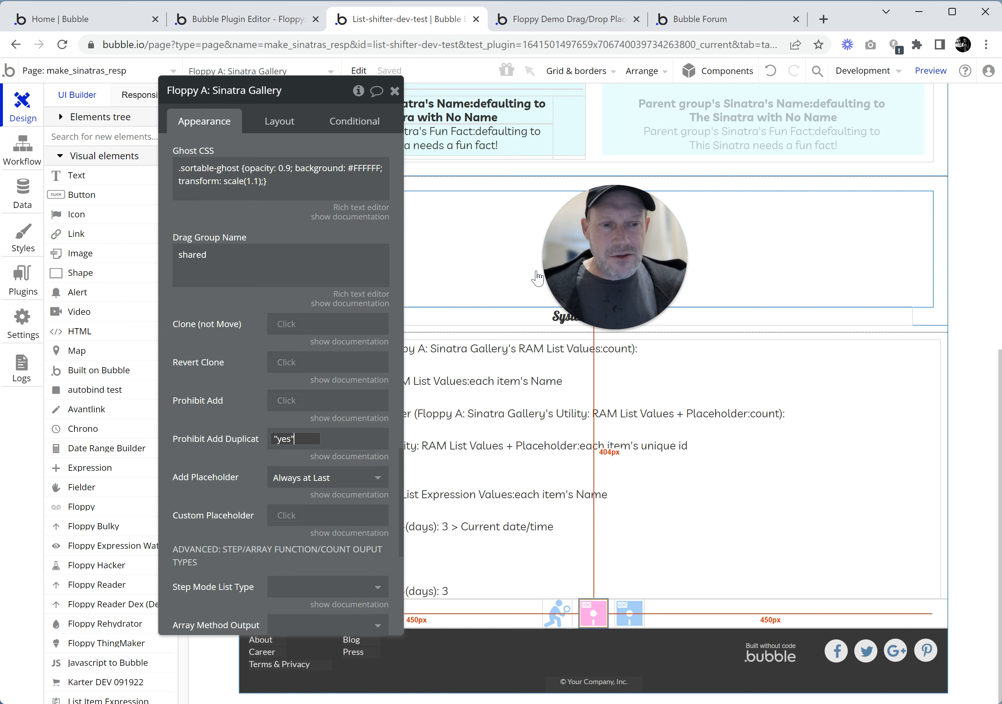
click(22, 149)
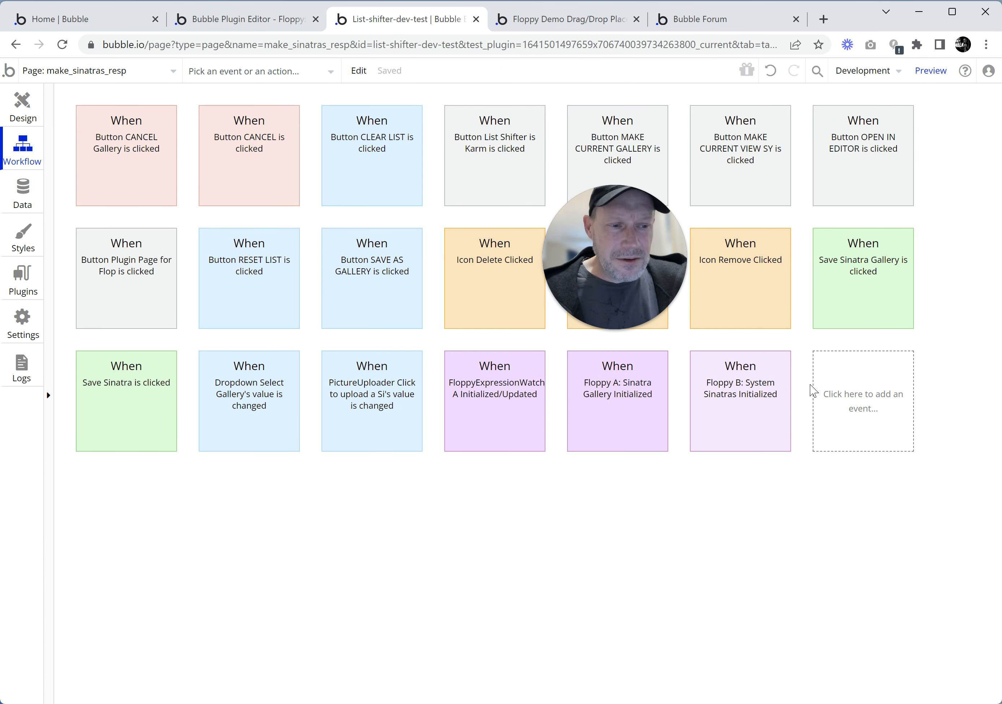
click(868, 414)
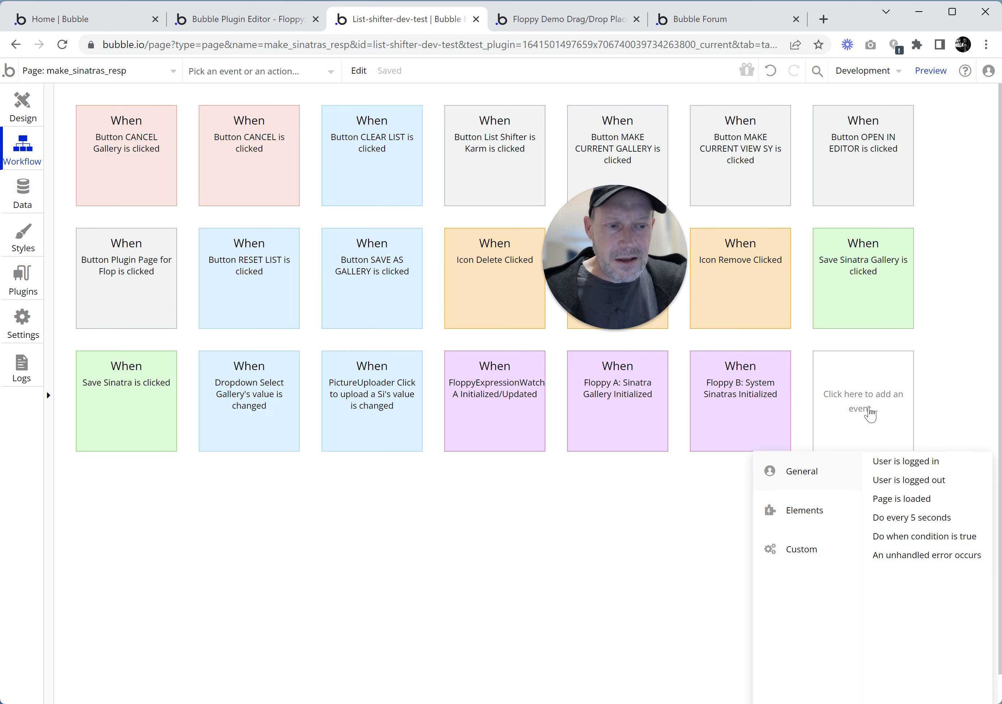
mouse_move(806, 517)
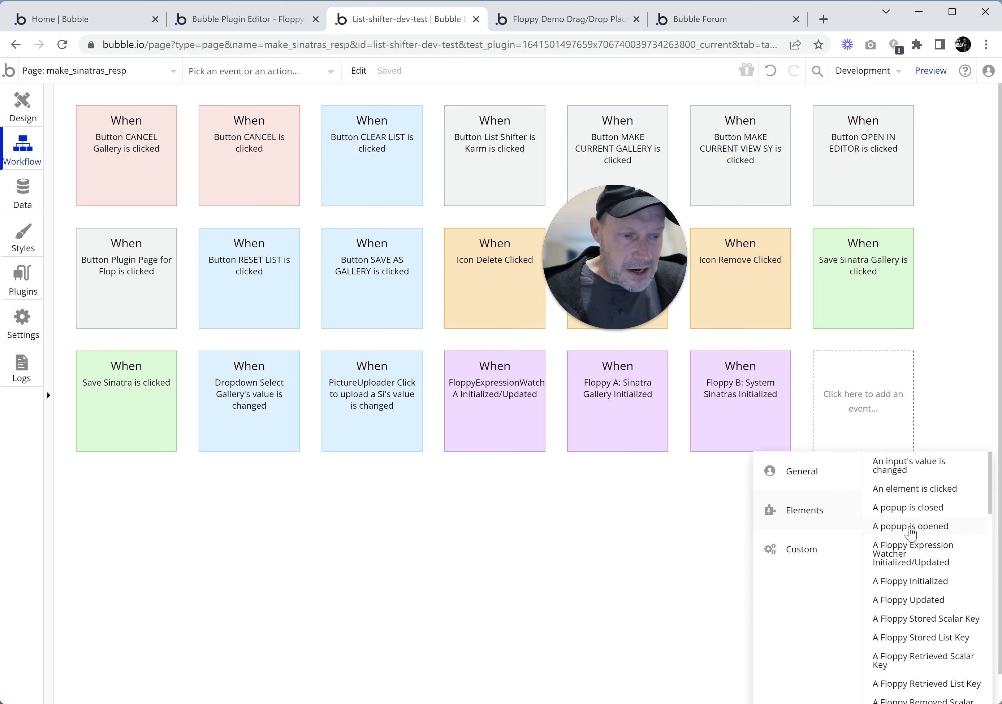
scroll(937, 573, down, 3)
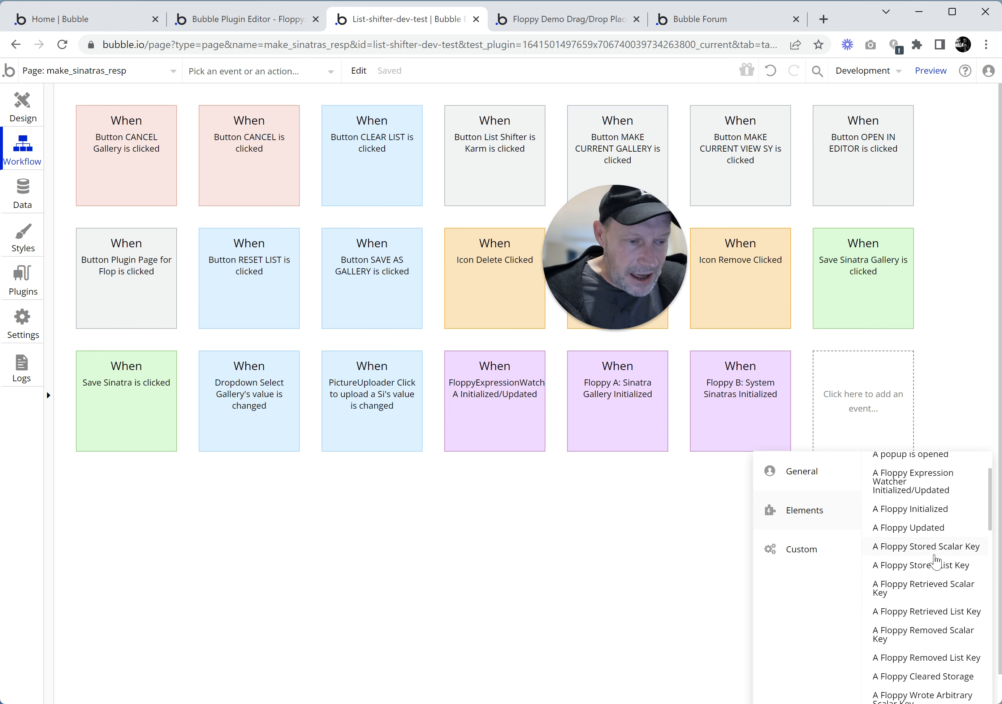
scroll(935, 569, down, 2)
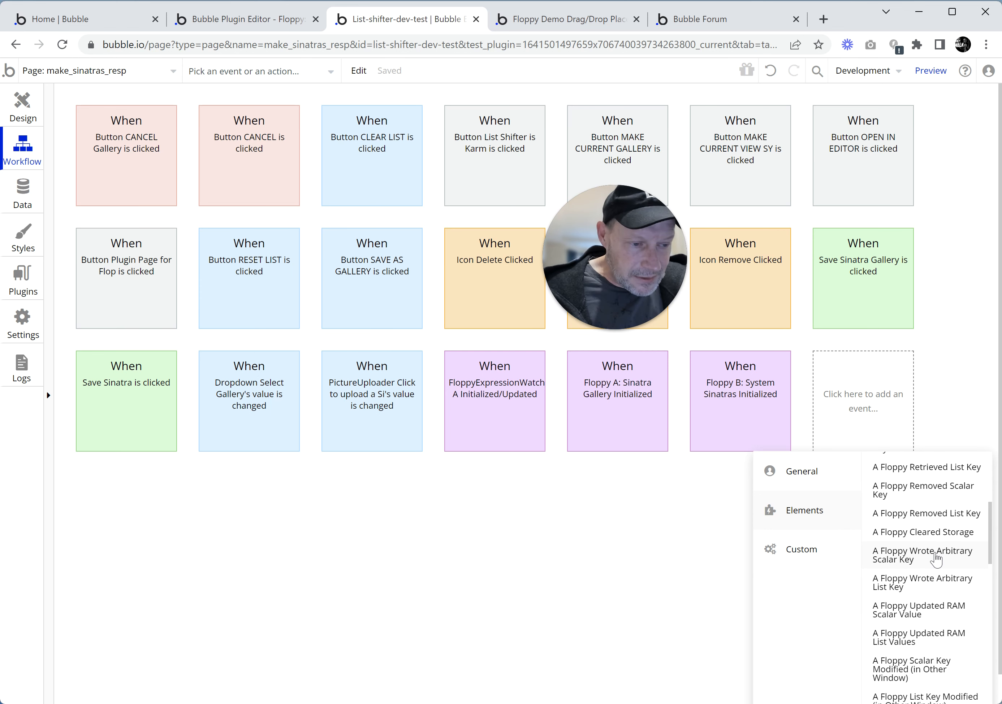
scroll(936, 559, down, 3)
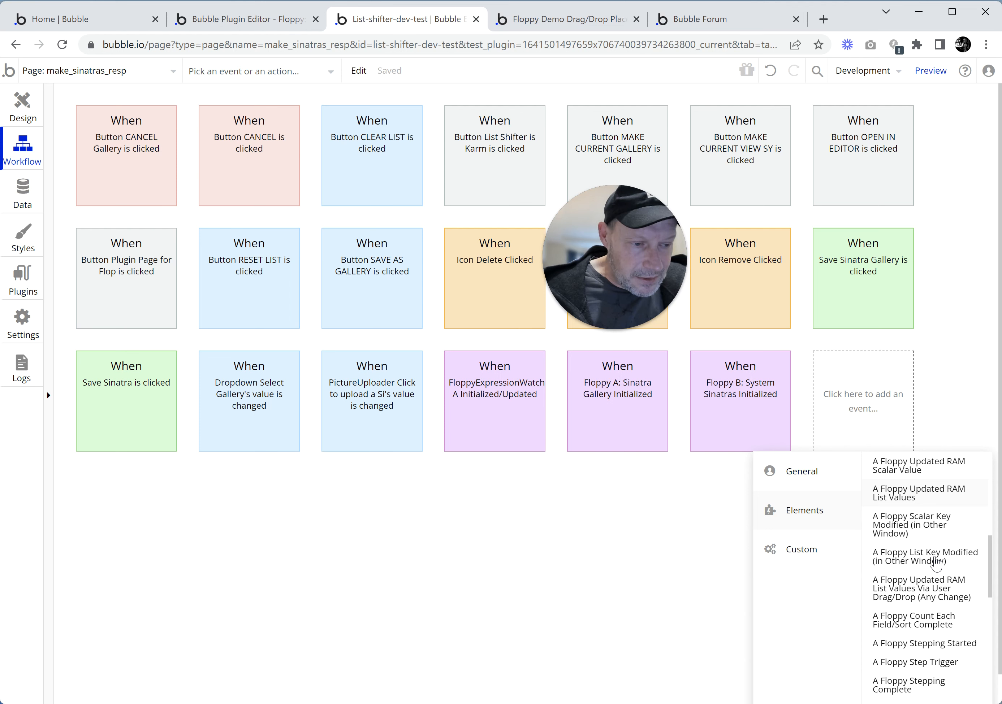
scroll(940, 587, down, 2)
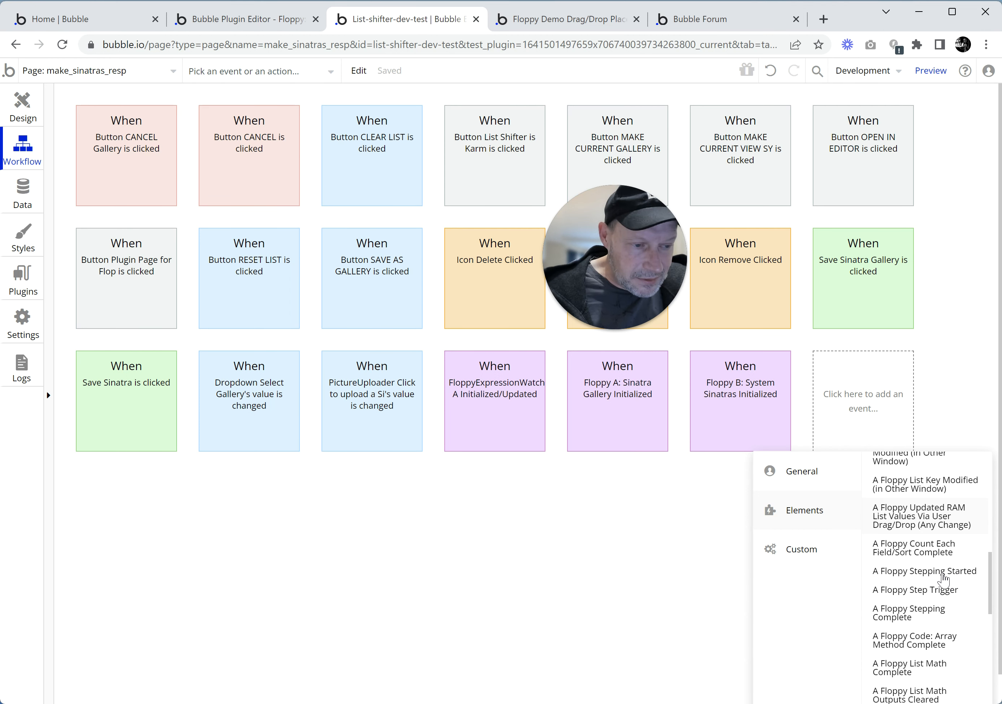
scroll(934, 595, down, 4)
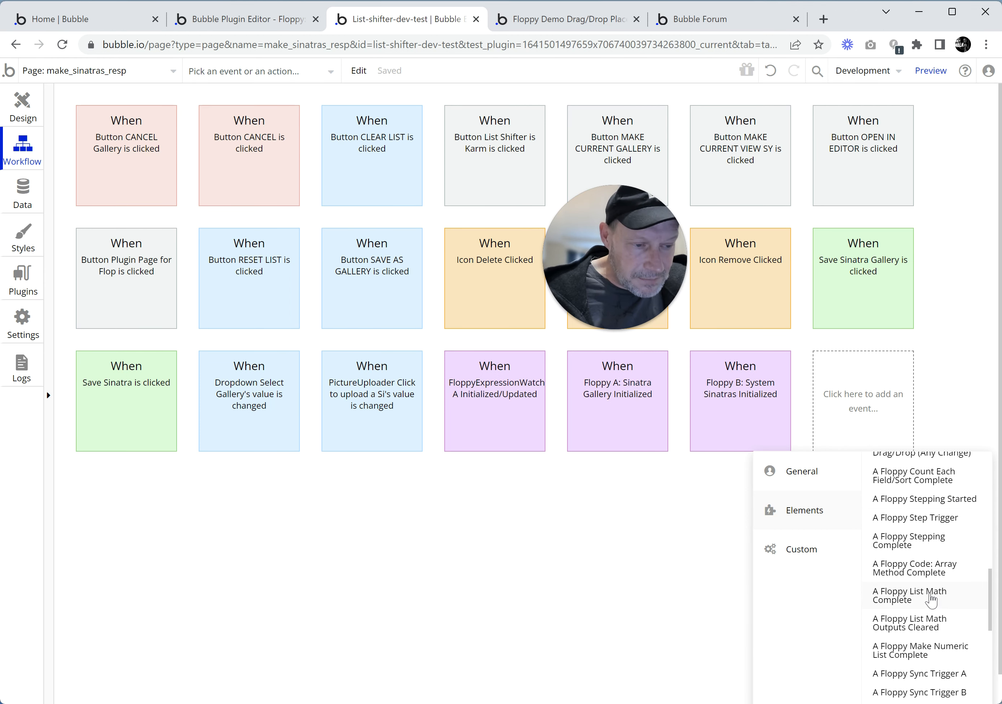
scroll(932, 595, down, 6)
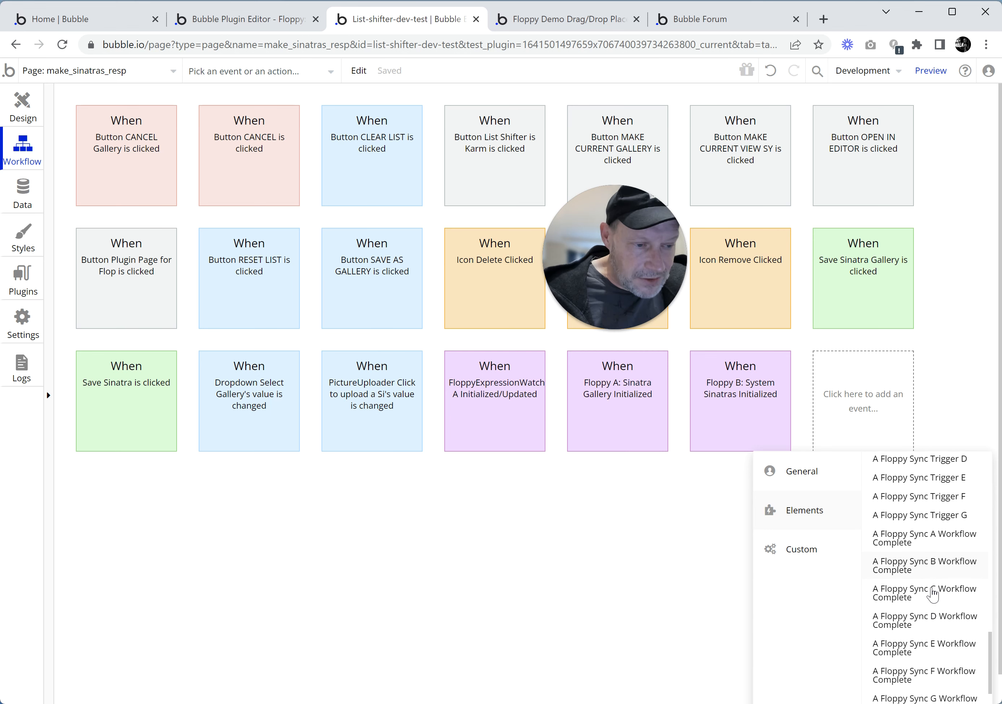
scroll(922, 536, down, 4)
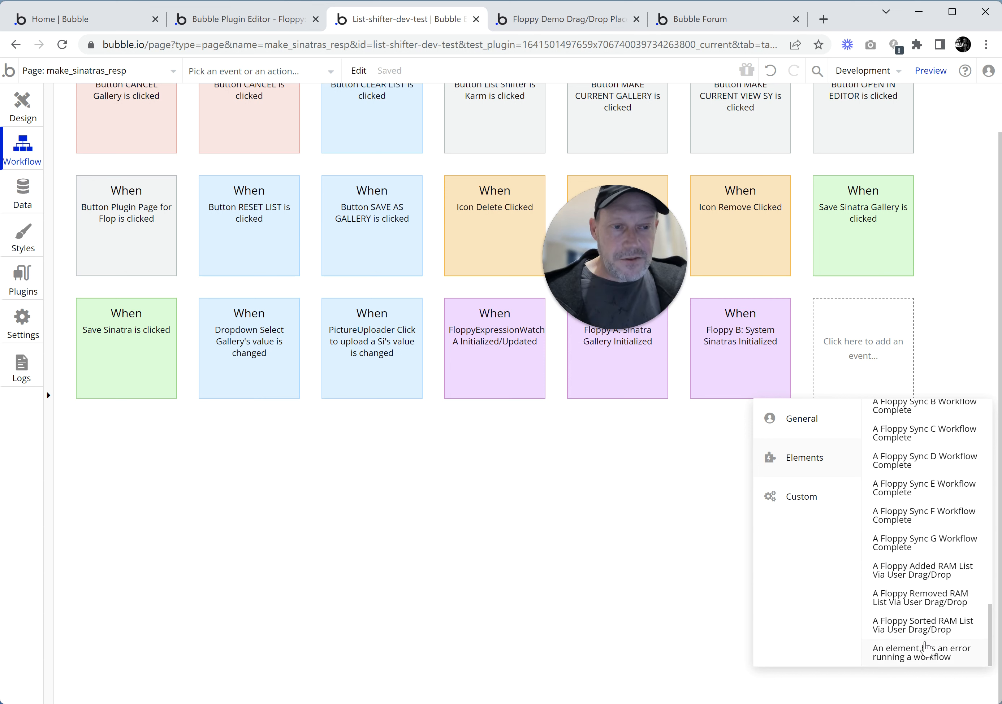
mouse_move(926, 649)
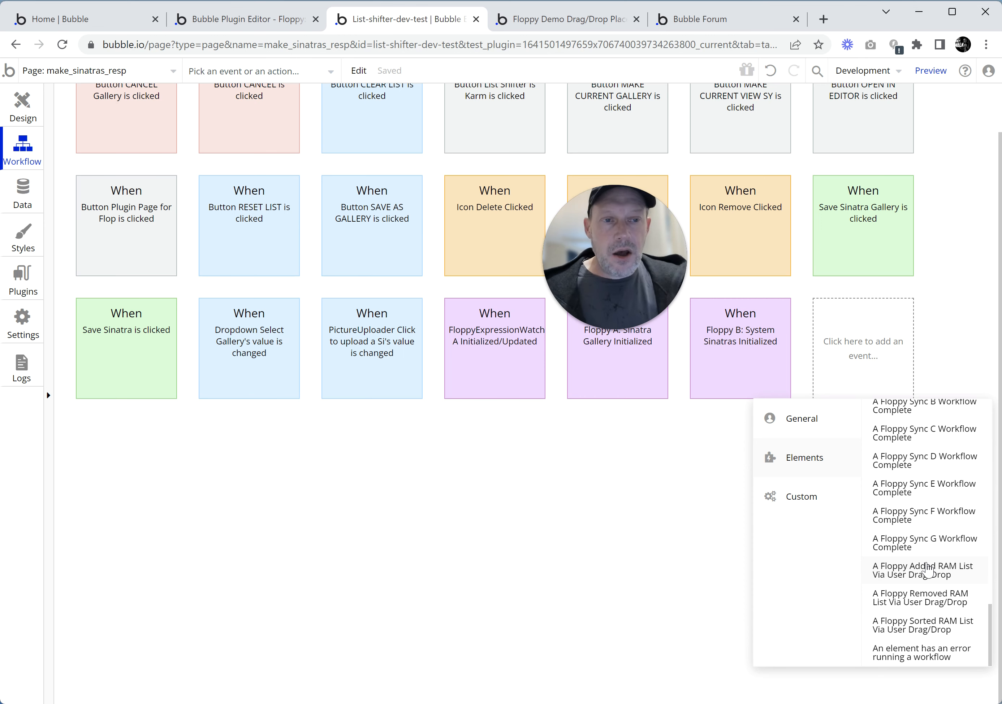
Step: Return to the Floppy demo page and look over the gallery cards and the System Sinatras list
click(561, 19)
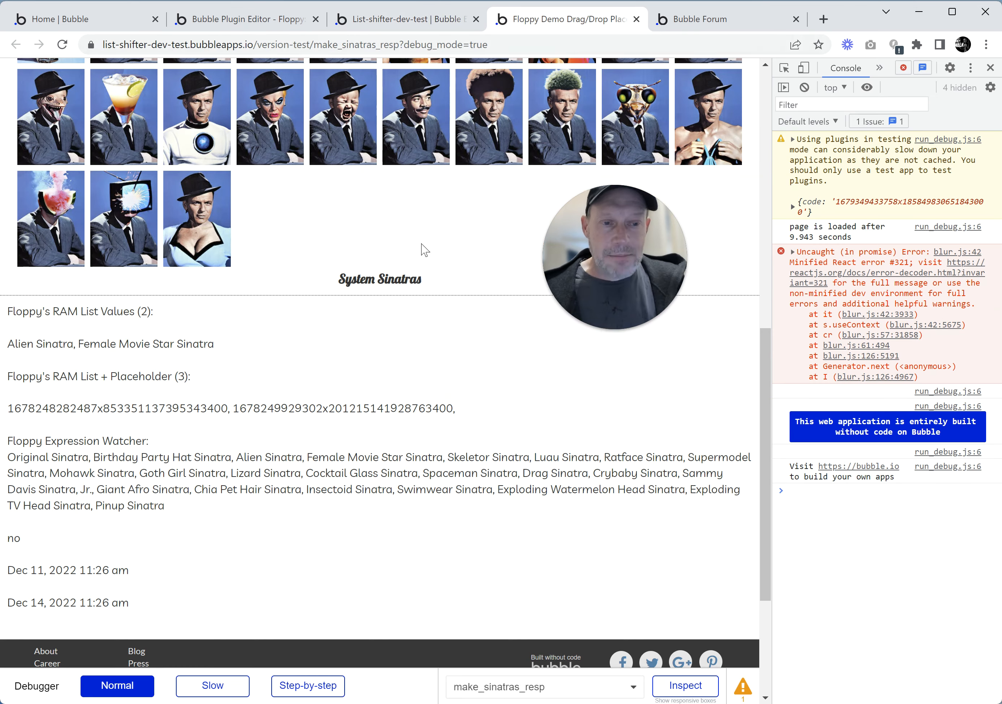
scroll(411, 356, up, 10)
mouse_move(383, 409)
mouse_down()
mouse_move(415, 447)
mouse_move(402, 446)
mouse_move(443, 569)
mouse_move(356, 407)
mouse_move(314, 421)
mouse_move(374, 420)
mouse_up()
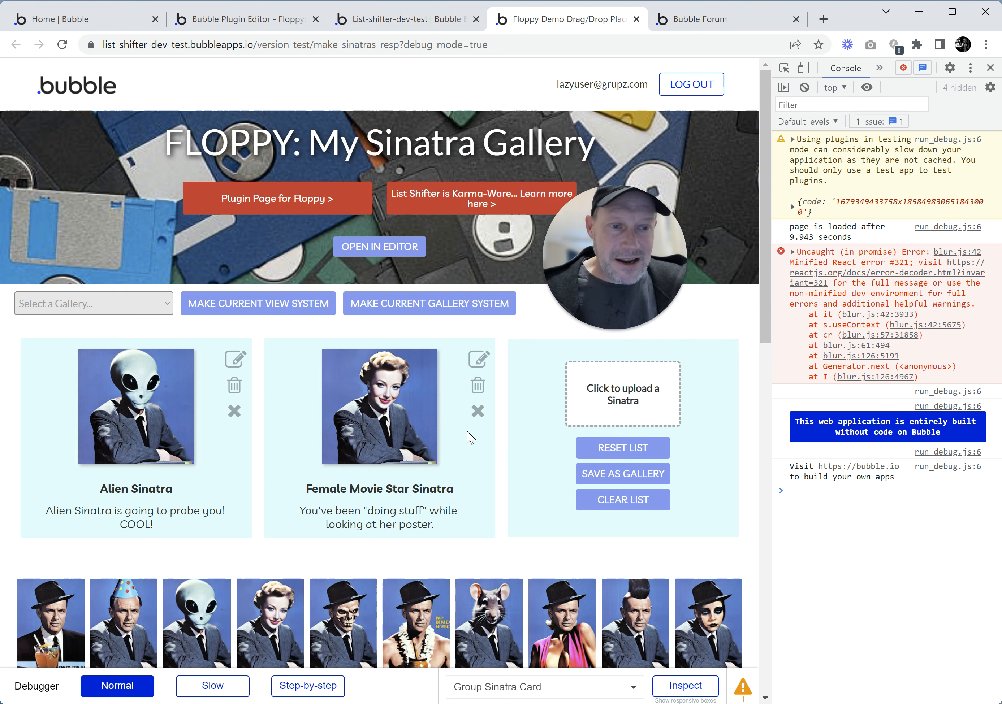
scroll(421, 415, down, 3)
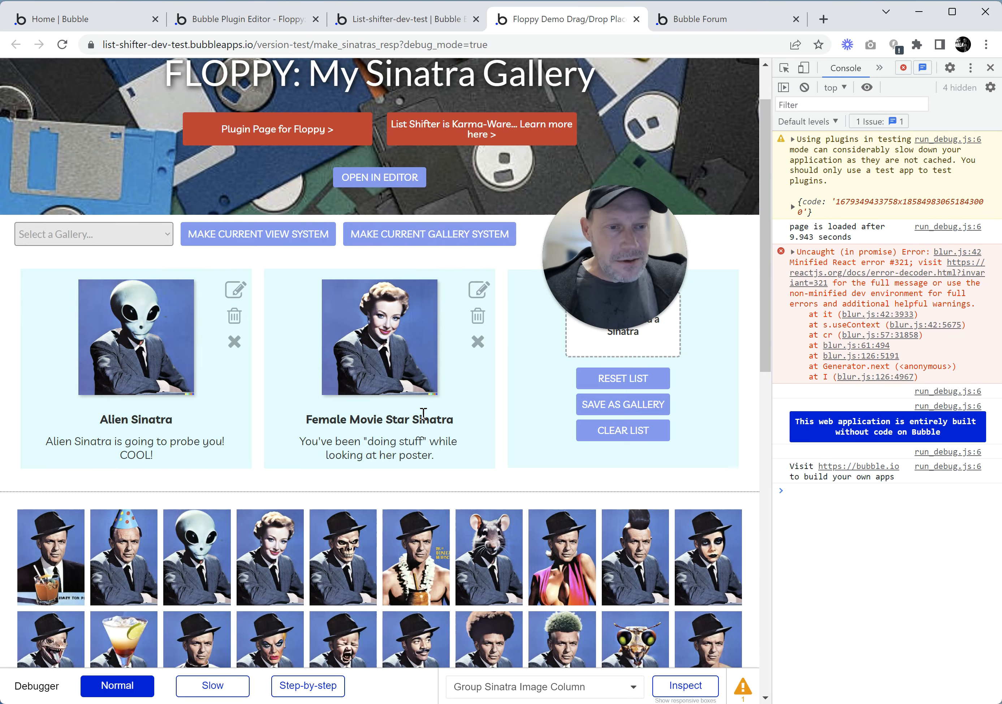
scroll(426, 420, up, 2)
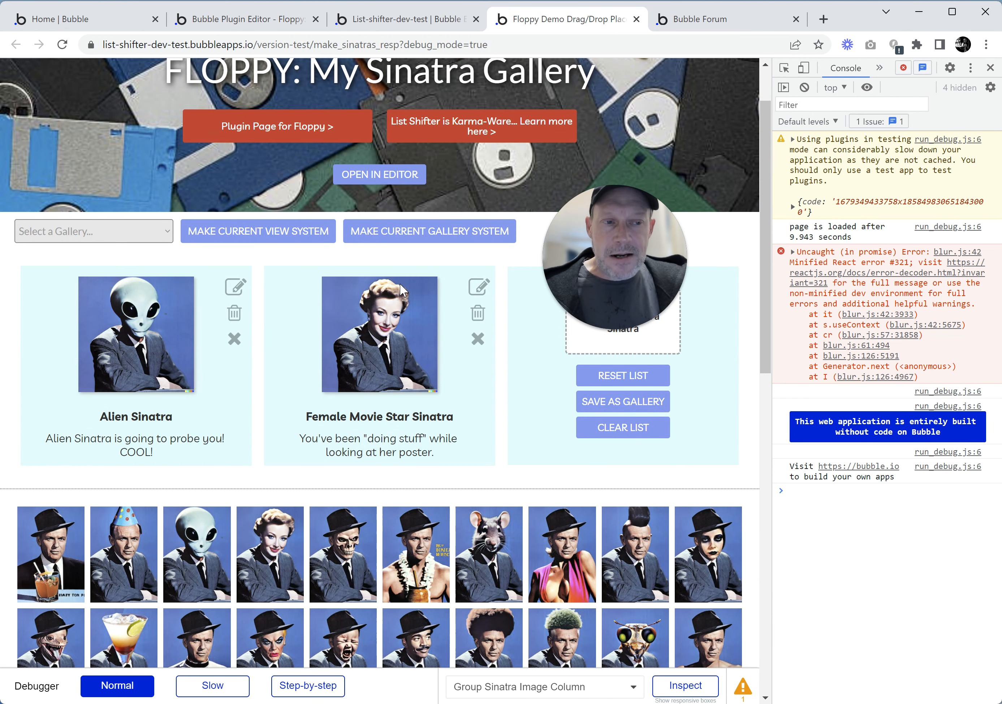
scroll(399, 283, down, 2)
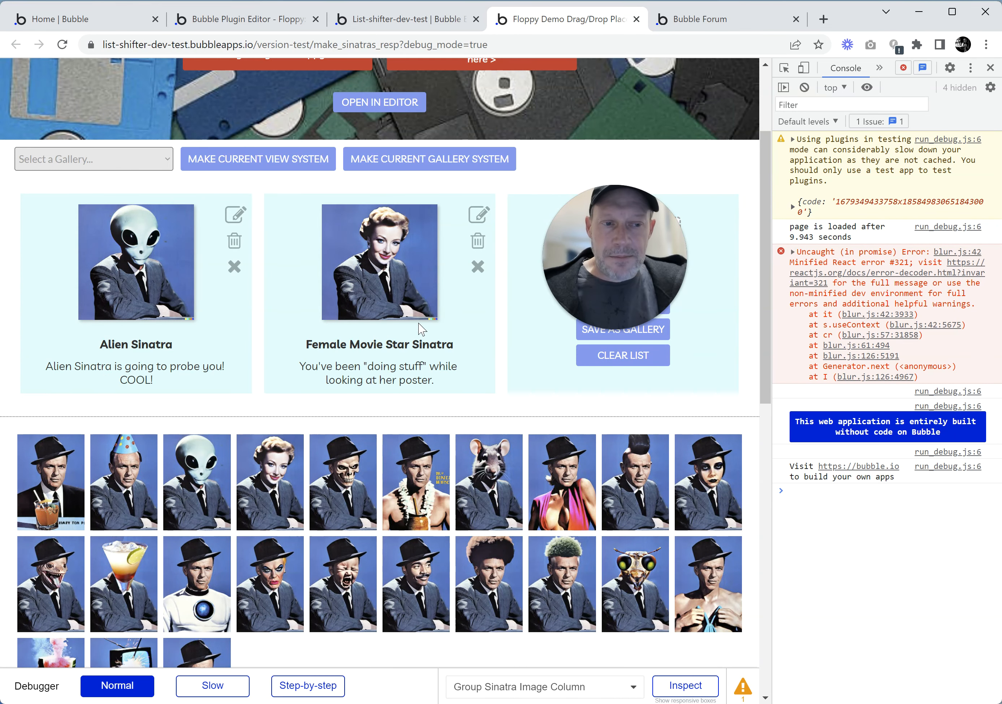
scroll(459, 458, up, 2)
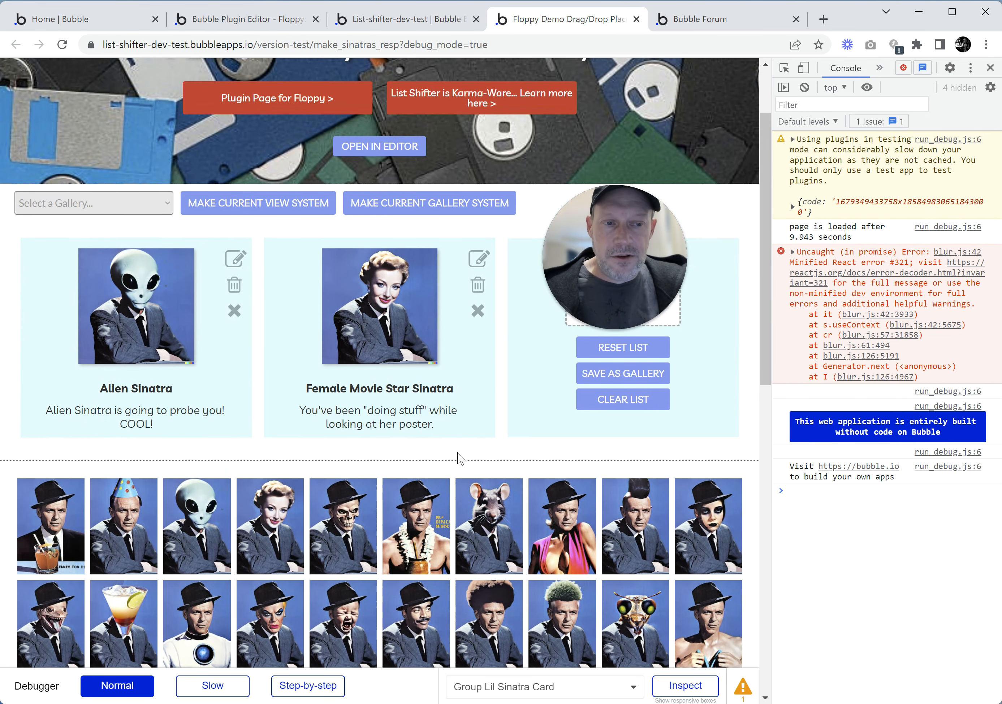